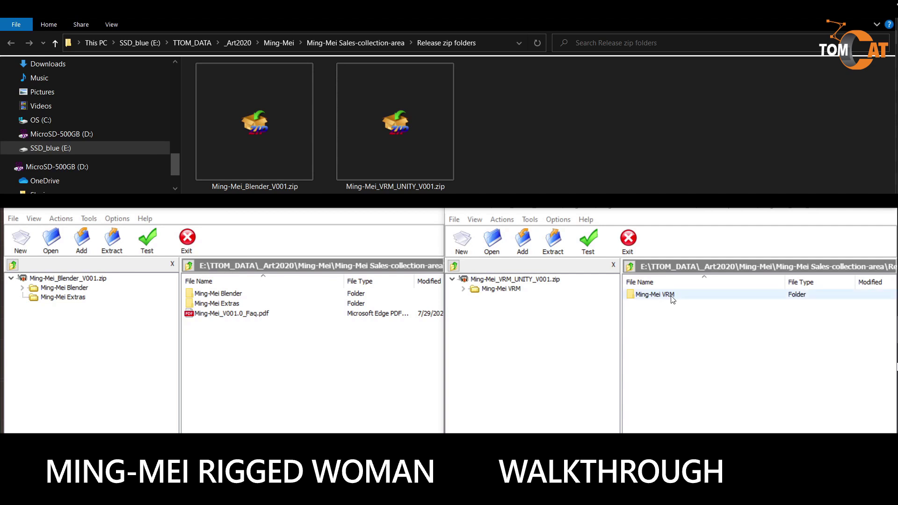
Step: Browse the Ming-Mei_Blender_V001.zip contents, including the FAQ PDF, the Autorig_Pro_Plugins add-ons and the Ming Mei Backup TEXTURES folder
click(252, 156)
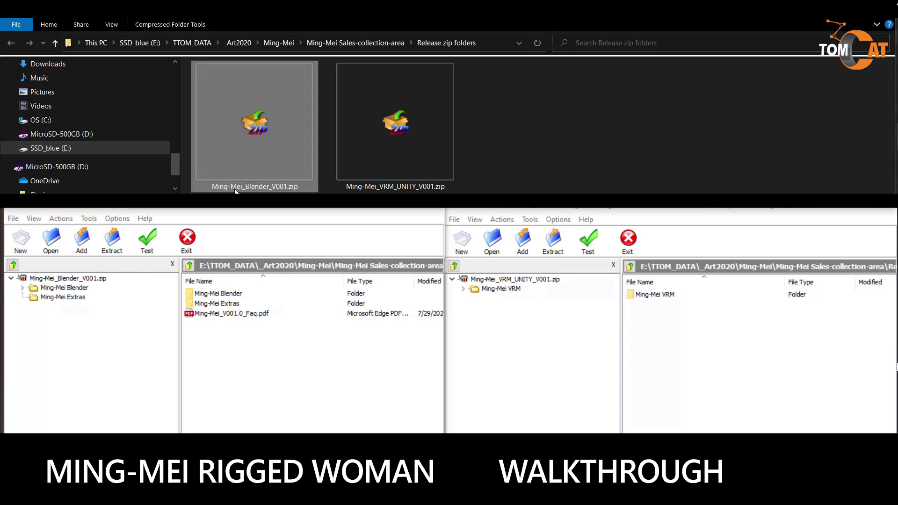
click(222, 313)
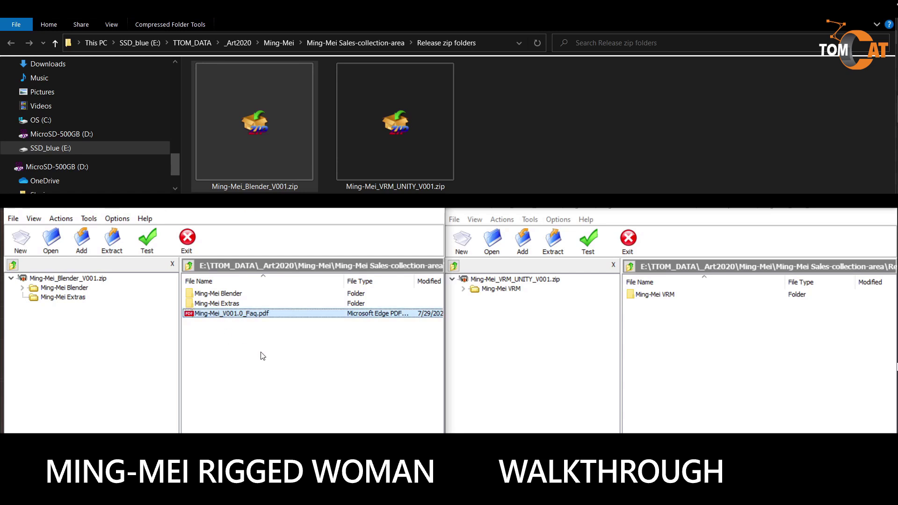
double_click(203, 295)
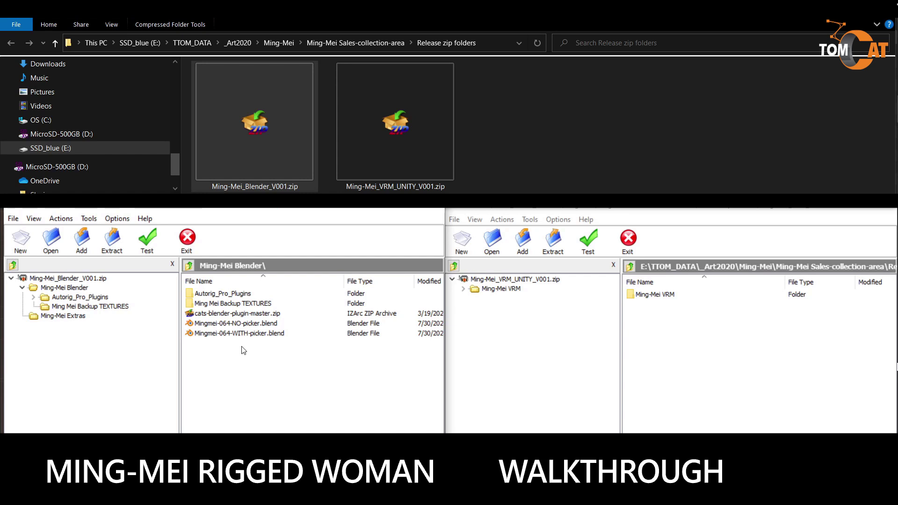
double_click(237, 295)
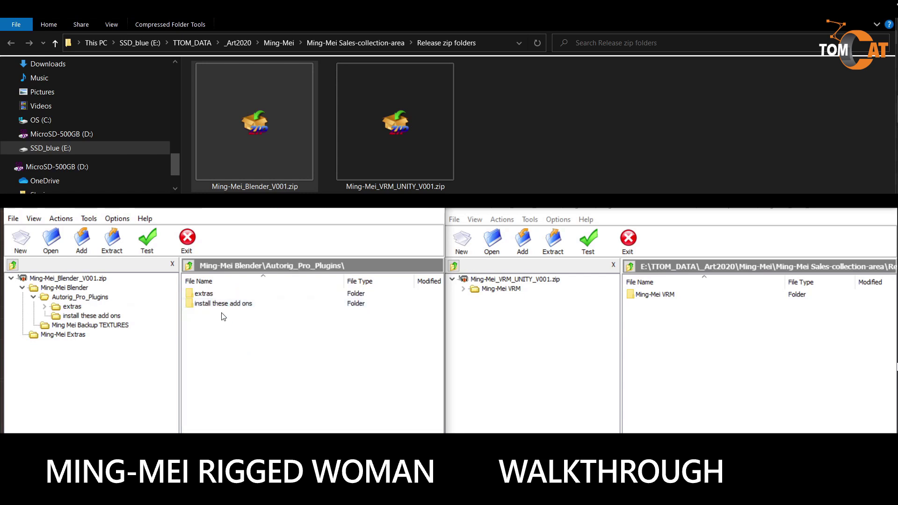
double_click(216, 304)
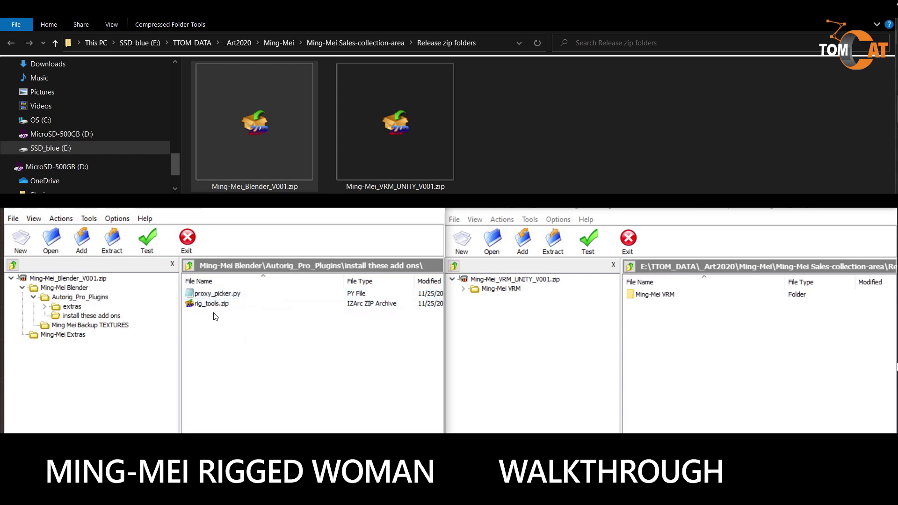
double_click(72, 290)
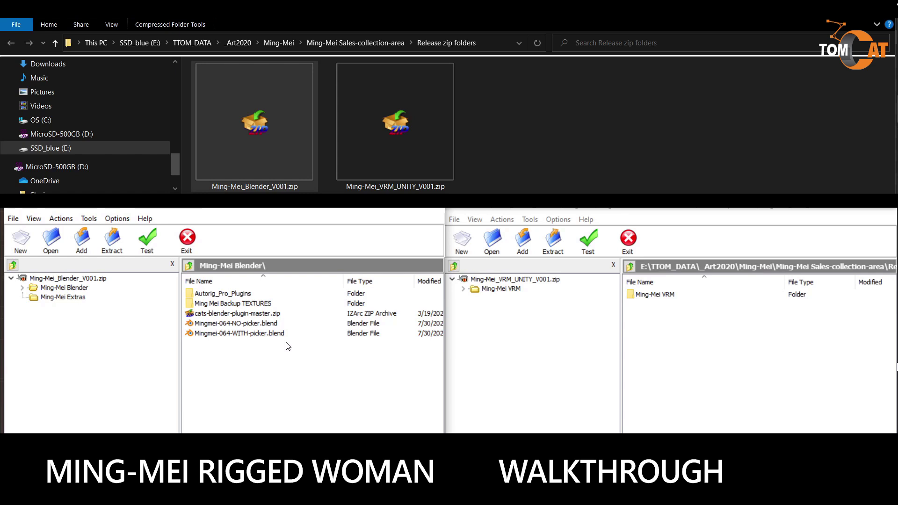
double_click(249, 304)
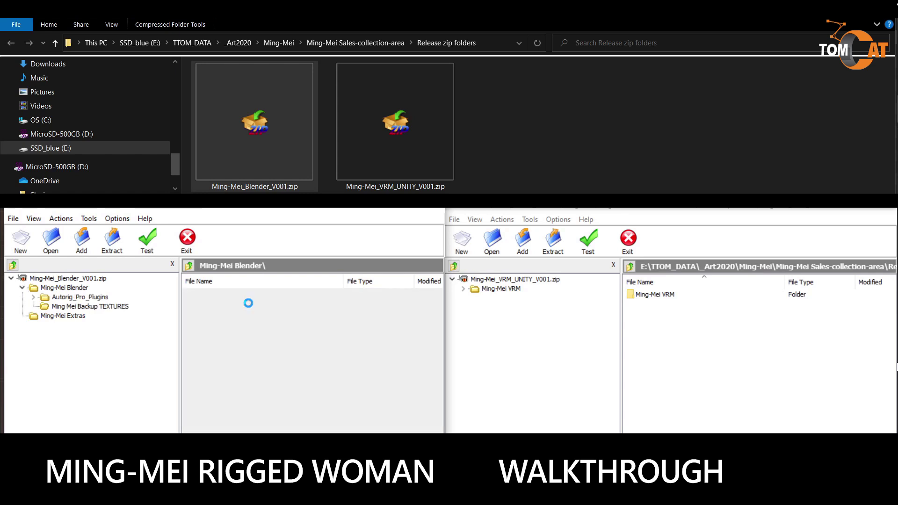
double_click(65, 289)
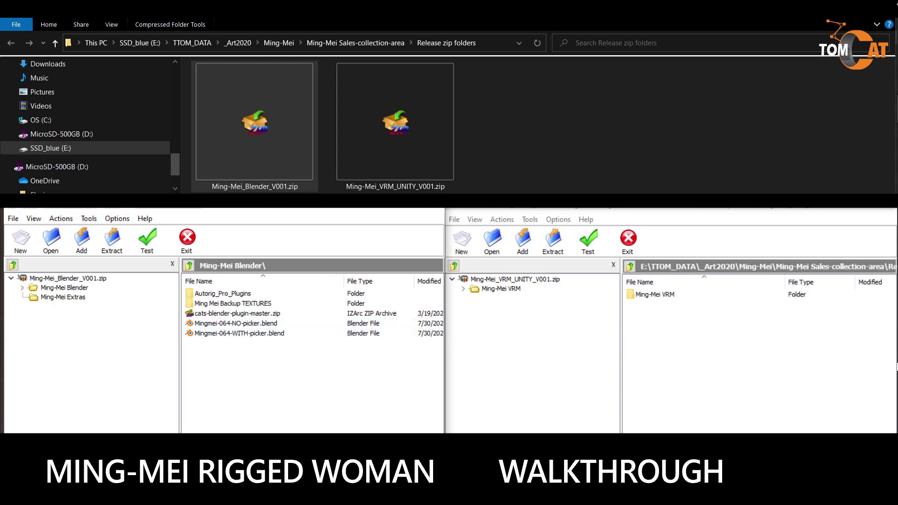
Step: Browse Ming-Mei_VRM_UNITY_V001.zip through the Ming-Mei VRM folder and its VRM_files_for_VTubing subfolder, ending in the Ming-Mei VRM folder
click(394, 124)
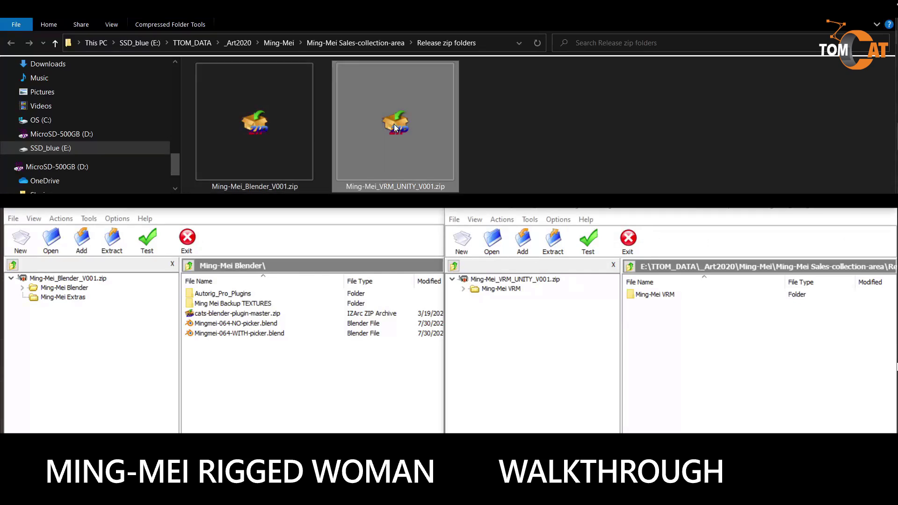
double_click(654, 294)
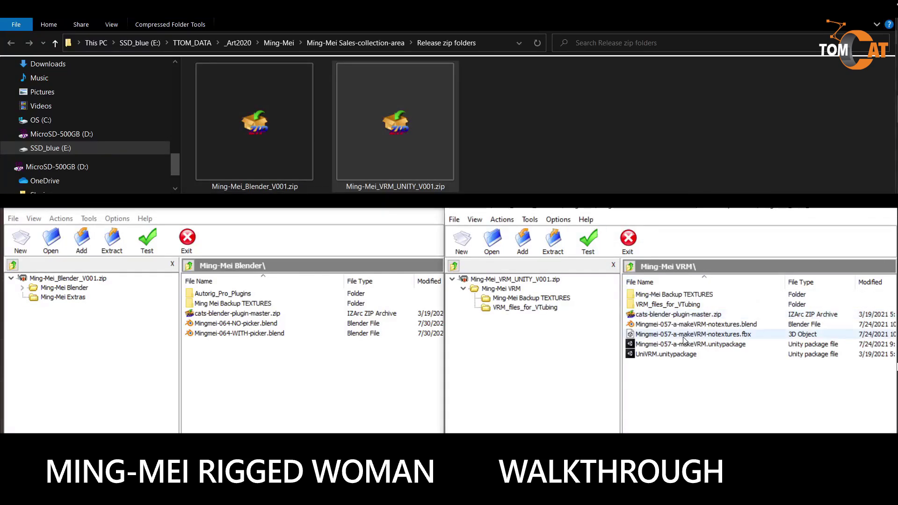
double_click(654, 305)
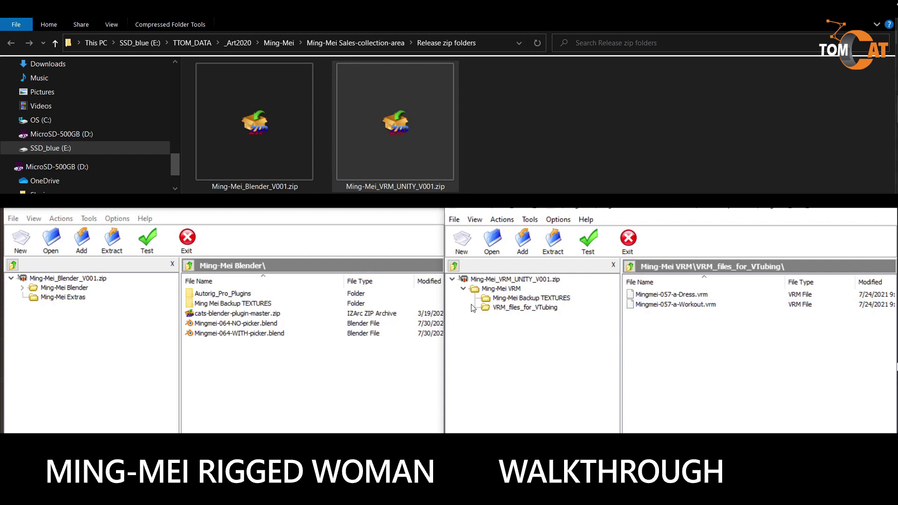
double_click(499, 288)
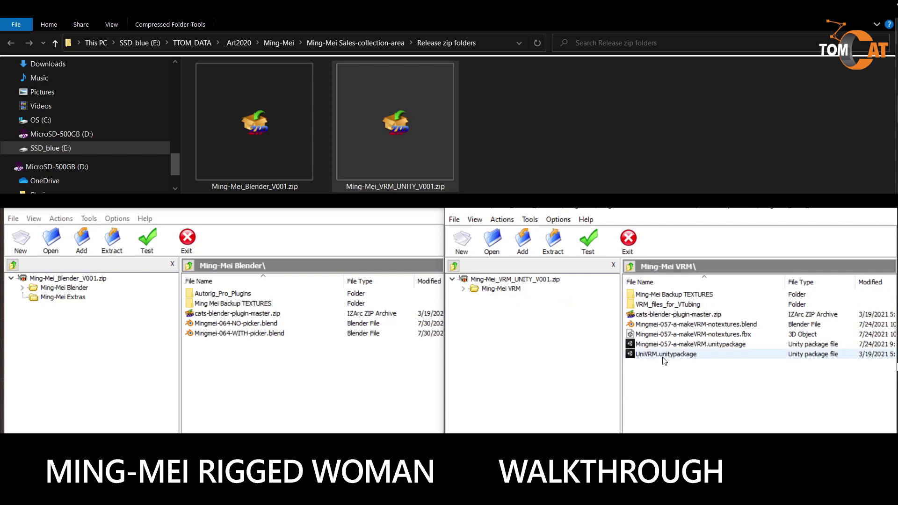
Step: Review the Blender, FBX, Unity package and cats-blender-plugin-master.zip files in the Ming-Mei VRM folder
click(664, 345)
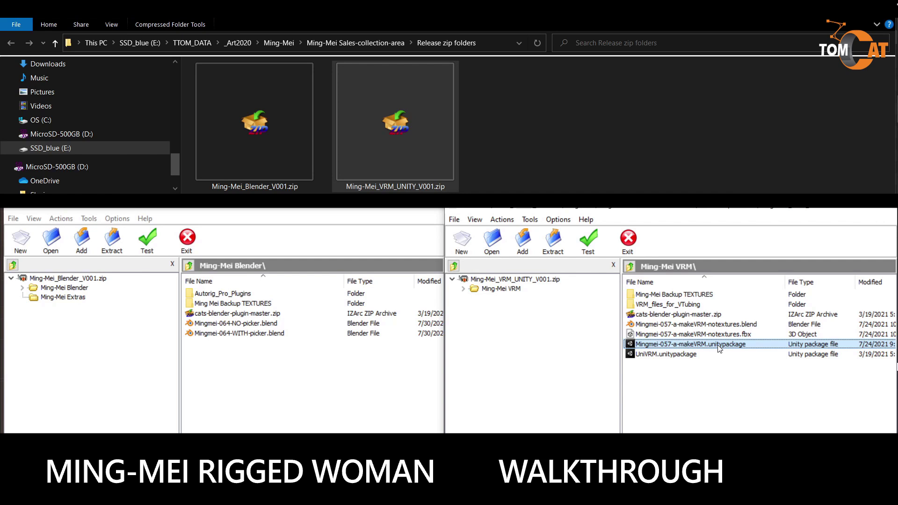
click(683, 405)
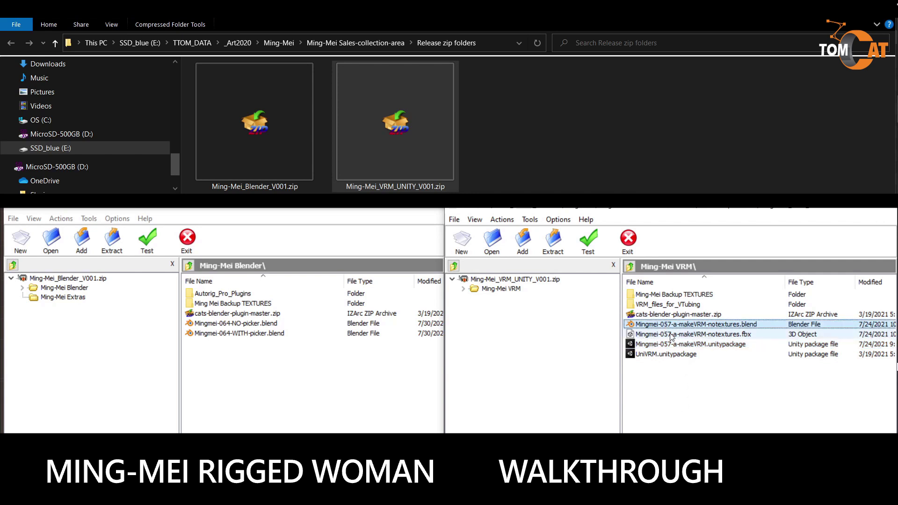
click(669, 335)
click(673, 346)
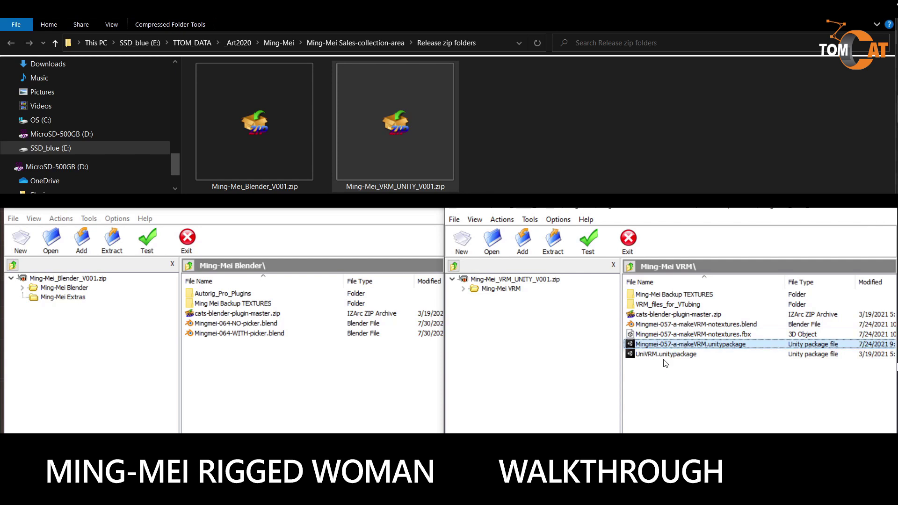
click(666, 355)
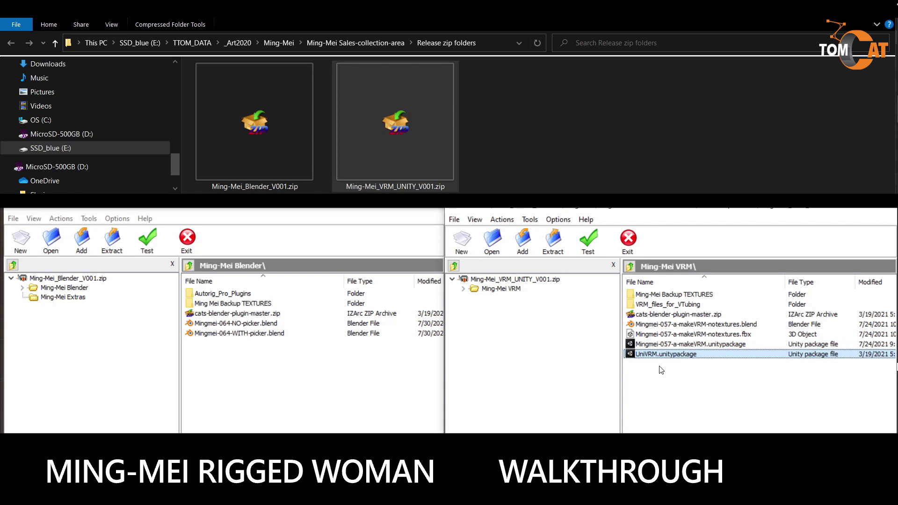
click(660, 346)
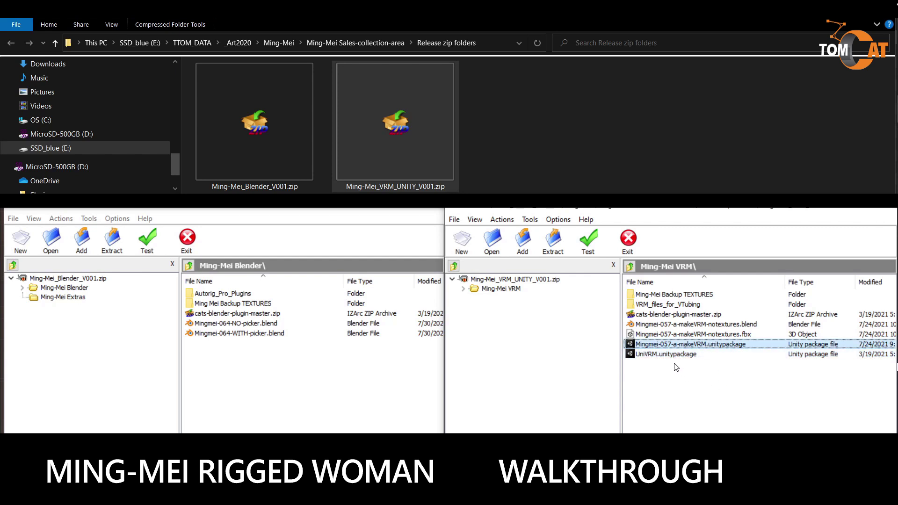
click(669, 316)
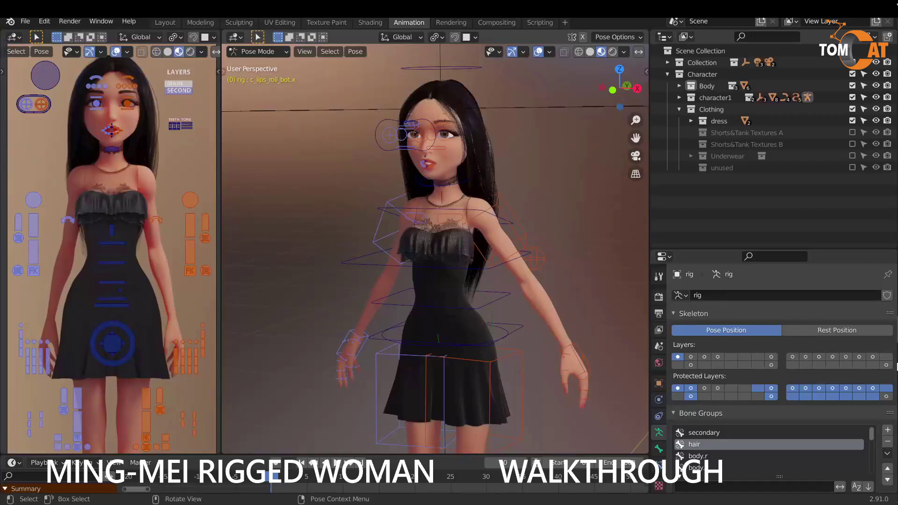
Step: In Blender, select the group of lip controls in the rig picker, and the eye target control after it
mouse_move(490, 239)
middle_down()
mouse_move(534, 229)
mouse_move(495, 239)
middle_up()
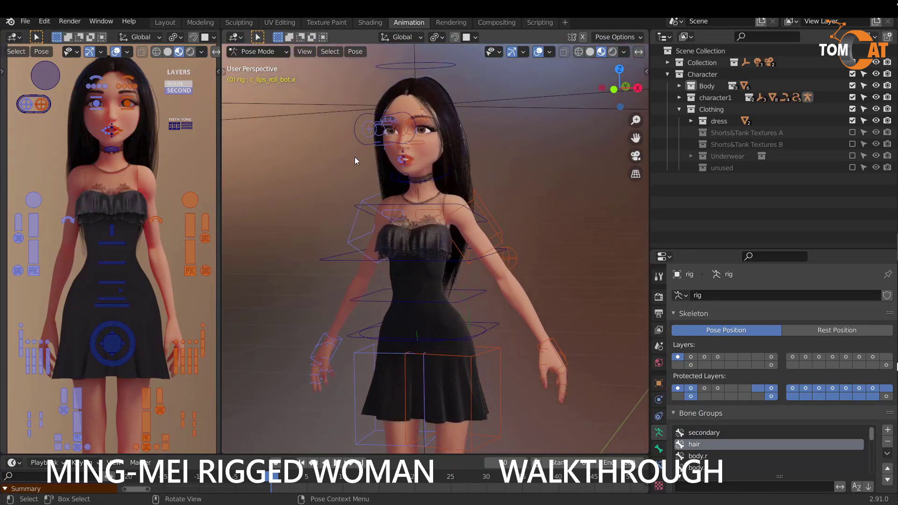
drag(85, 125, 127, 139)
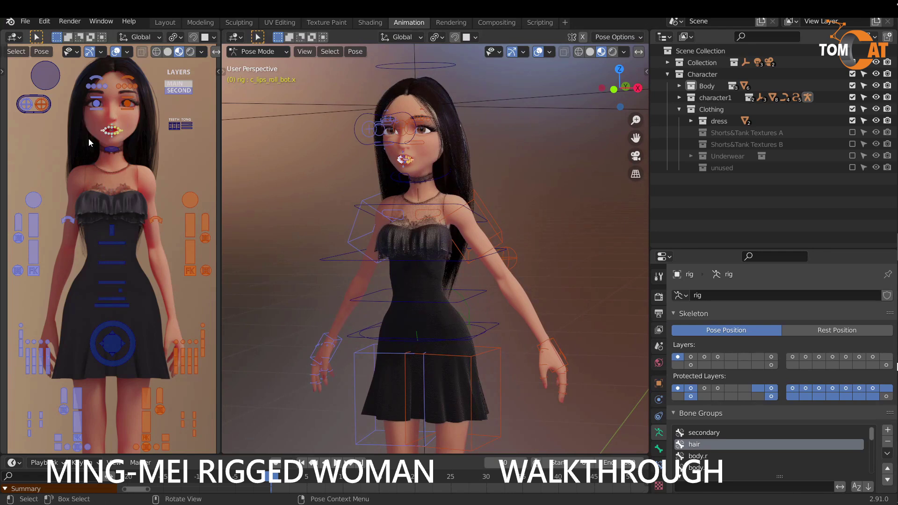
click(35, 110)
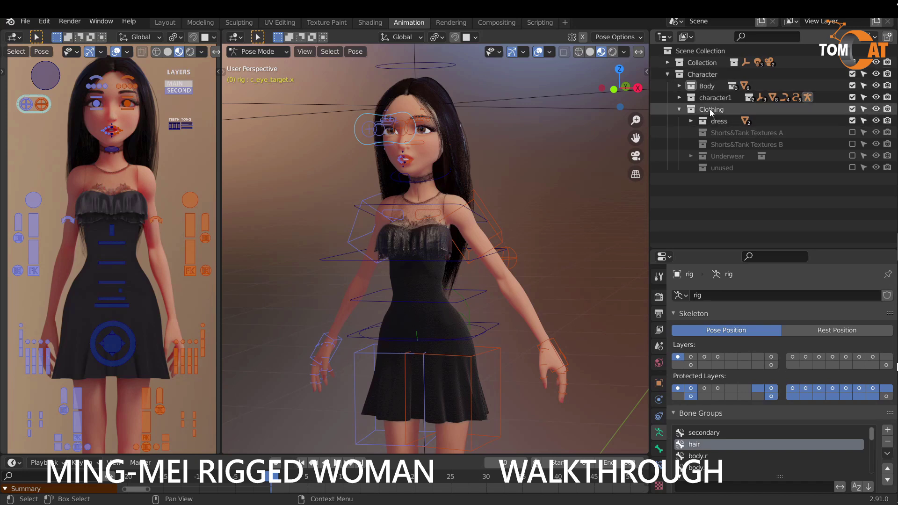
Step: Swap the dress for the Shorts&Tank Textures A outfit and restore the dress as the only enabled clothing collection
click(853, 133)
click(852, 121)
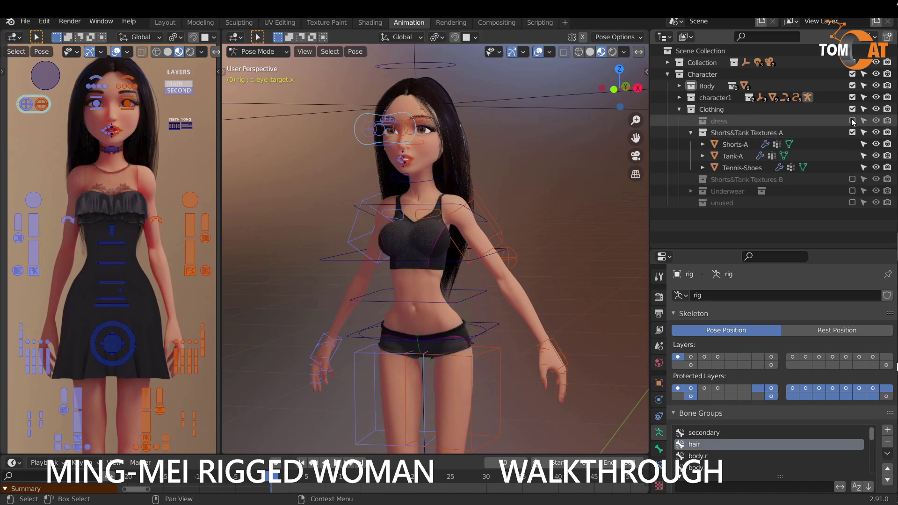
click(852, 121)
click(852, 133)
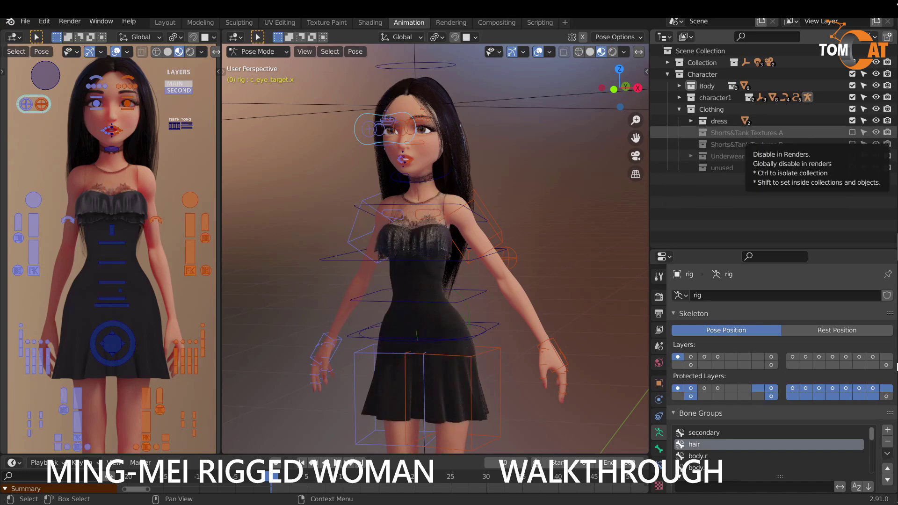
Step: Deselect all bones and inspect the rig's second, third, fourth and last armature layers one at a time
key(alt+a)
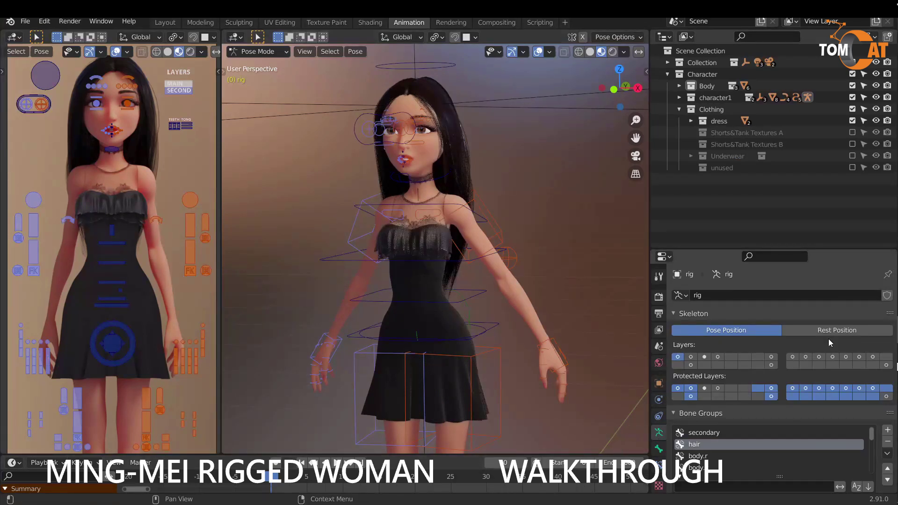
click(692, 358)
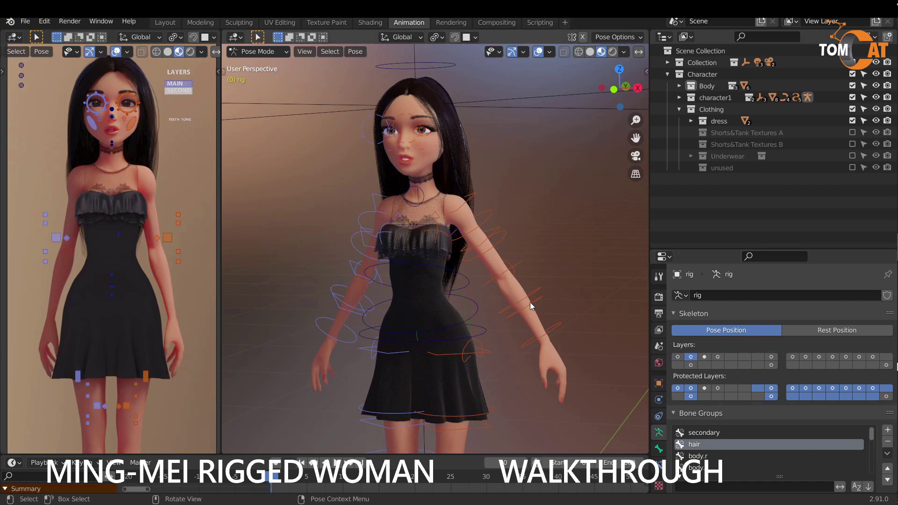
click(705, 357)
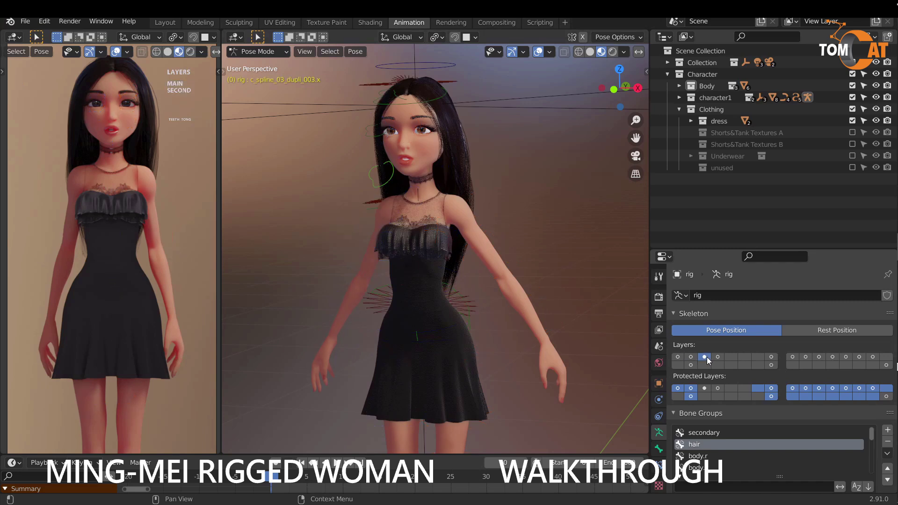
click(719, 358)
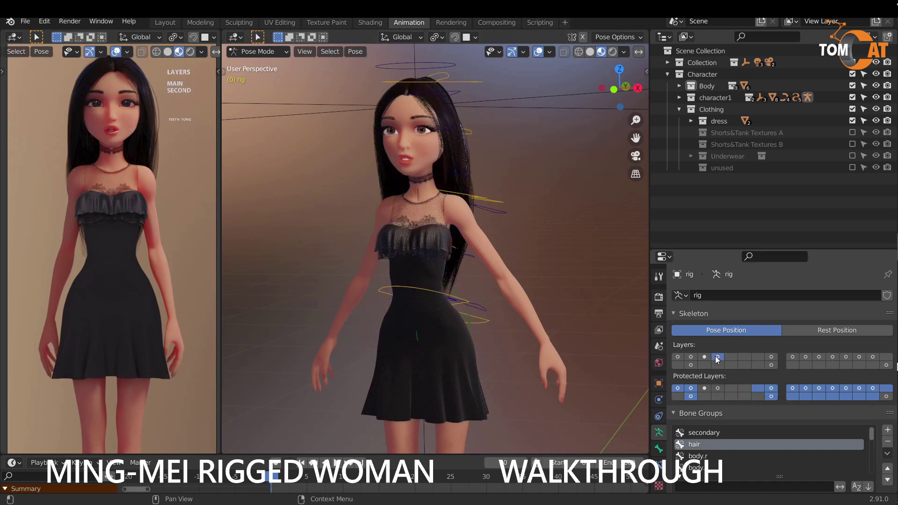
click(703, 356)
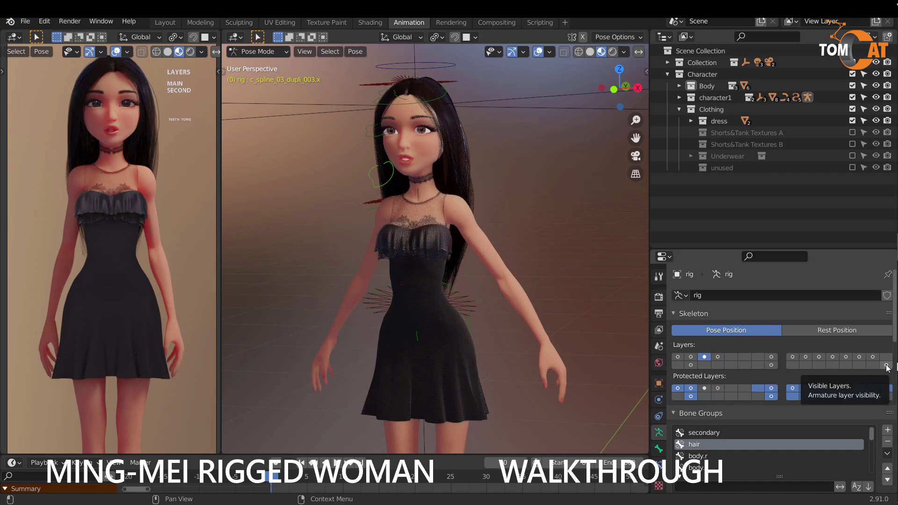
click(887, 365)
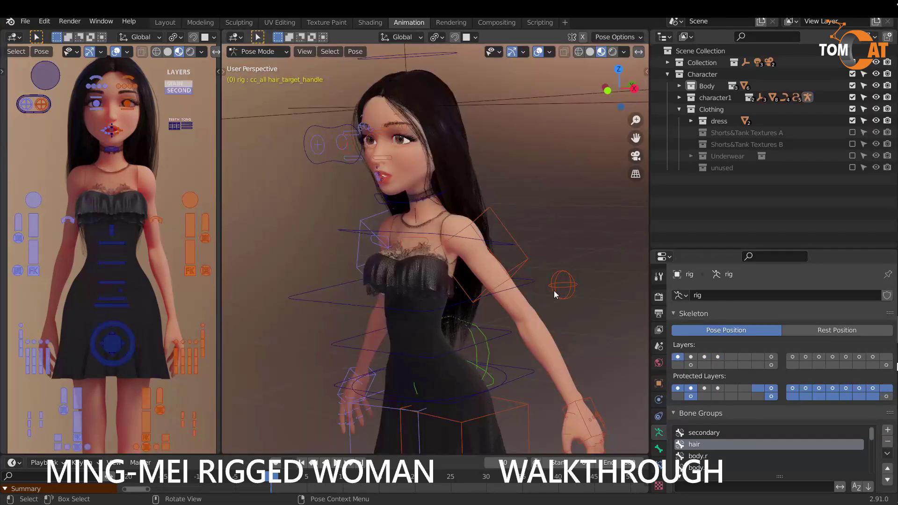
Step: Move the cc_all hair_target_handle bone backwards away from the body so the long hair swings out behind the character
middle_drag(554, 291, 456, 235)
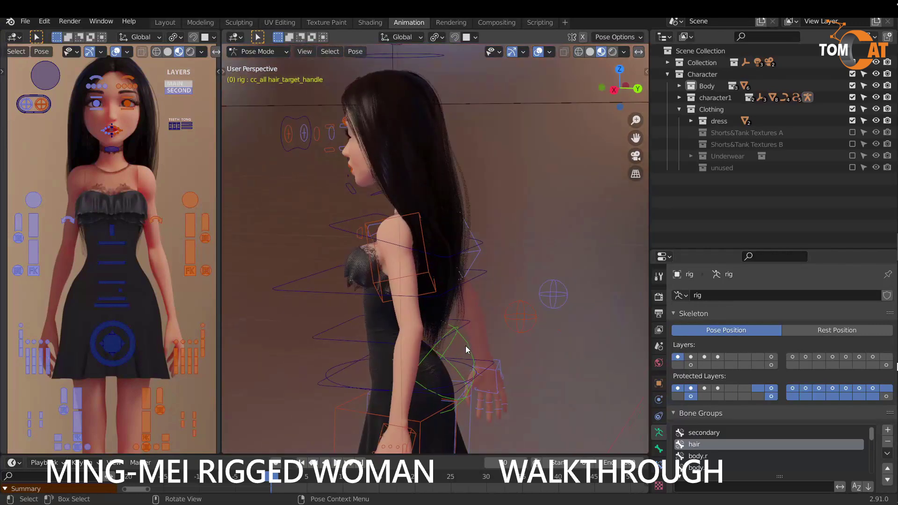
middle_drag(439, 275, 374, 279)
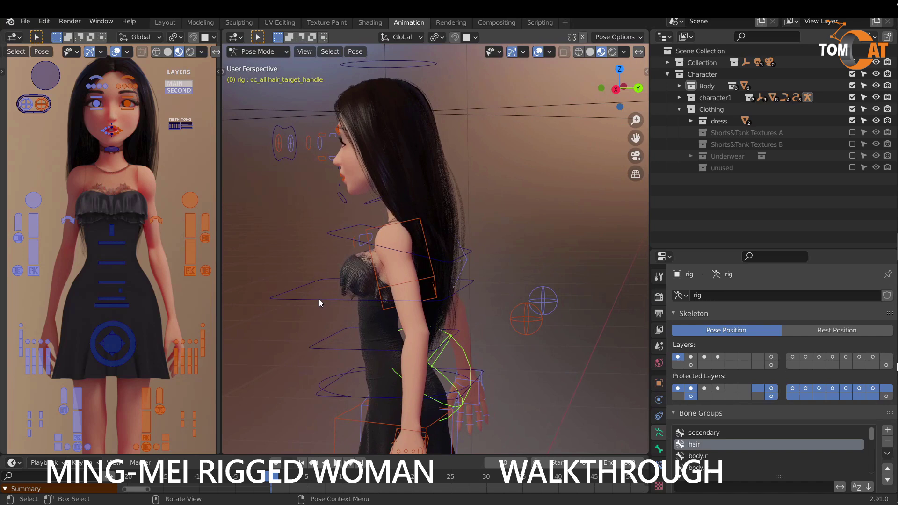
key(g)
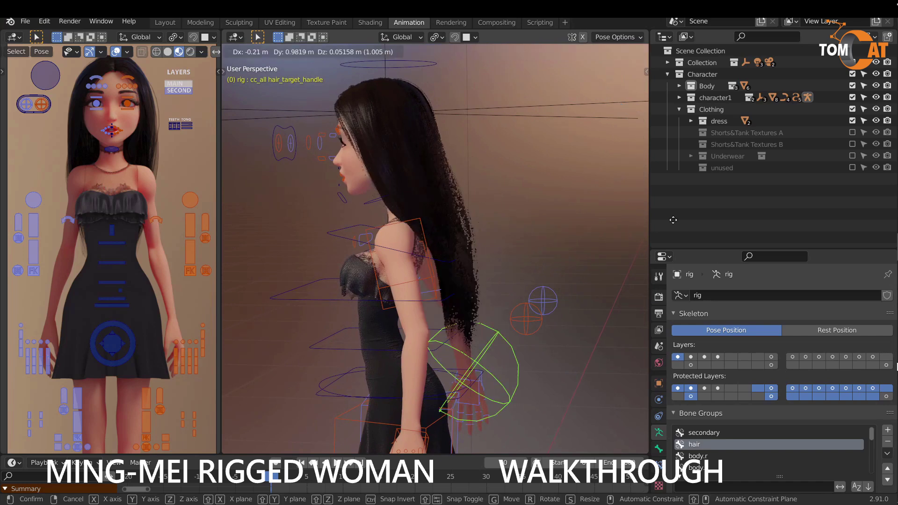
click(371, 183)
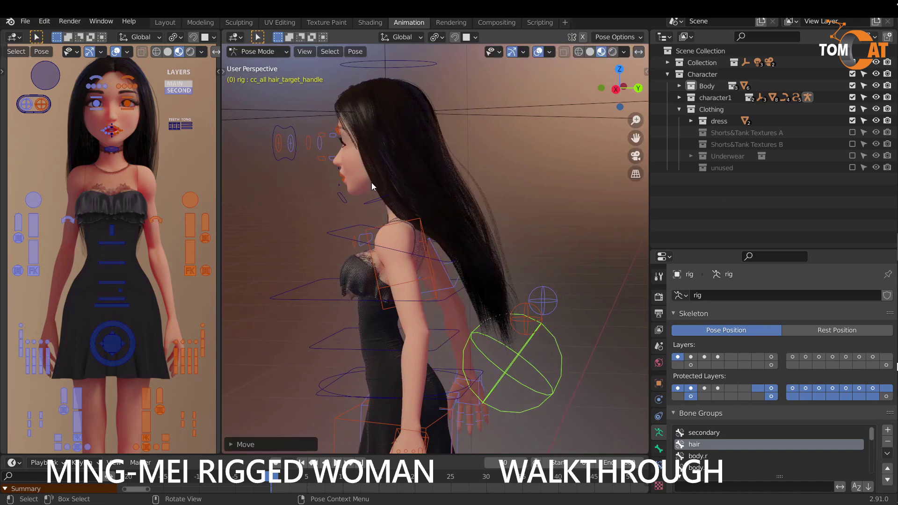
Step: Display the third and fourth armature layers in turn and examine the hair controls around the head up close
middle_drag(293, 252, 486, 318)
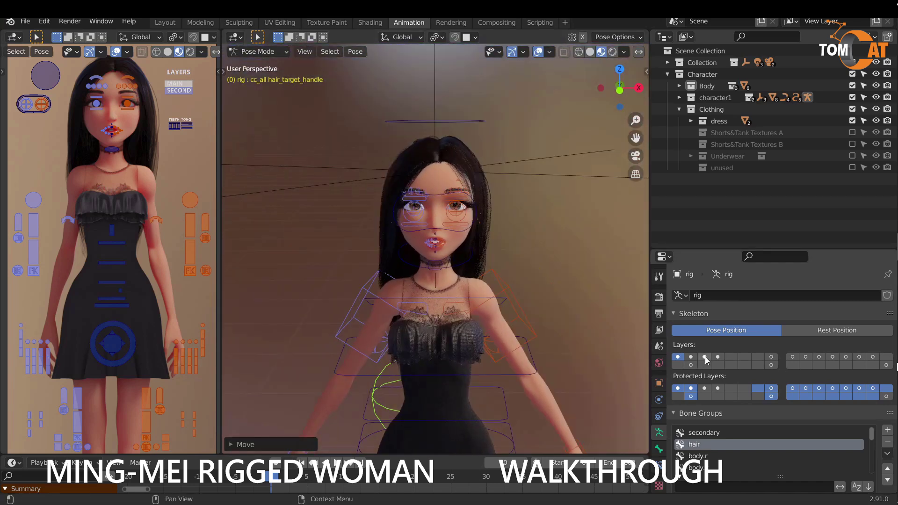
click(705, 357)
click(718, 357)
middle_drag(441, 268, 417, 331)
middle_drag(465, 243, 396, 238)
drag(438, 133, 488, 225)
middle_drag(485, 223, 462, 177)
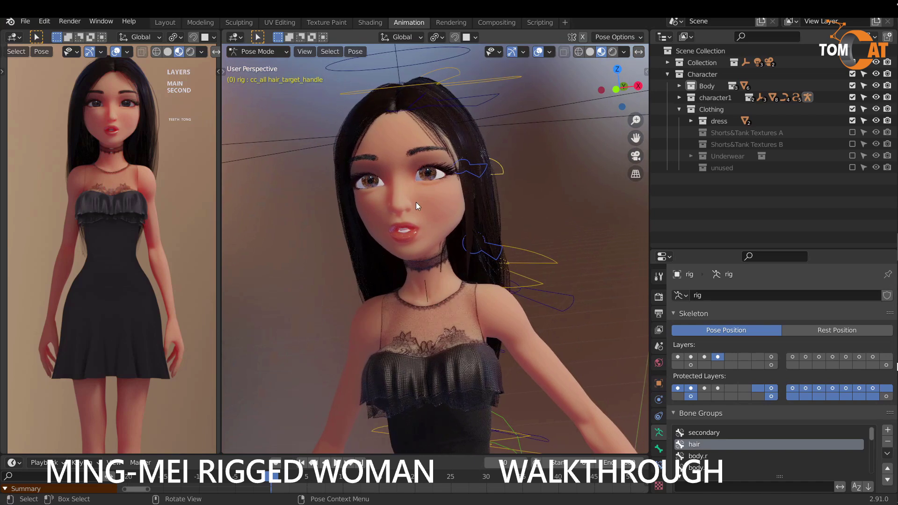
Step: Enable Bone Envelopes in the Body mesh's rig modifier and show the viewport overlays
key(g)
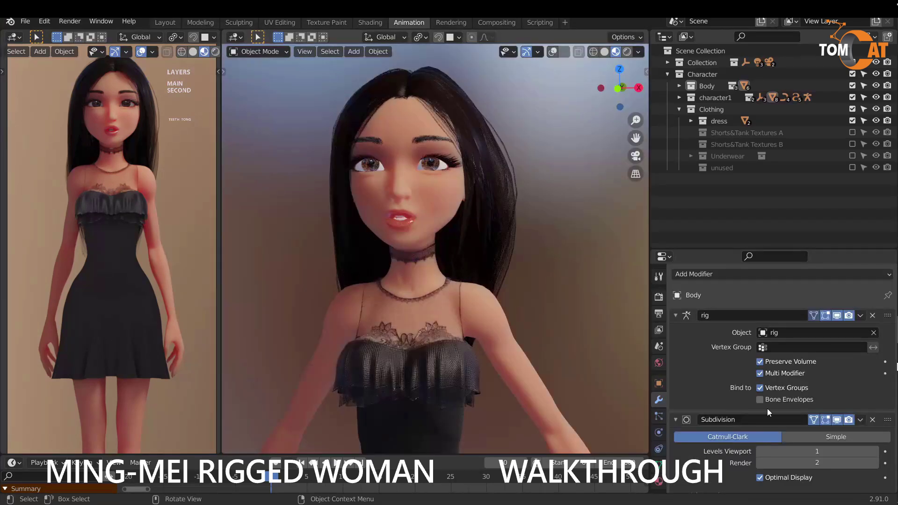
click(766, 401)
key(shift+alt+z)
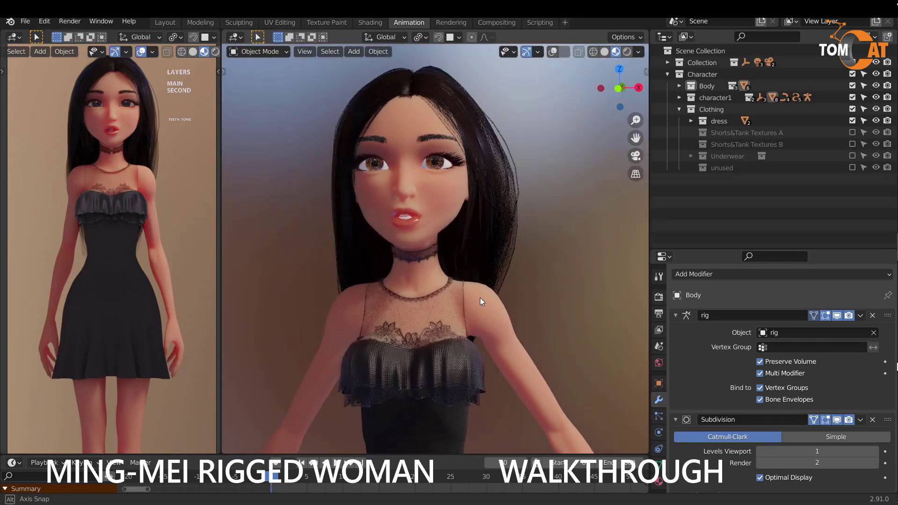
Step: Turn off the viewport display of the Body mesh's Subdivision modifier
scroll(476, 304, up, 3)
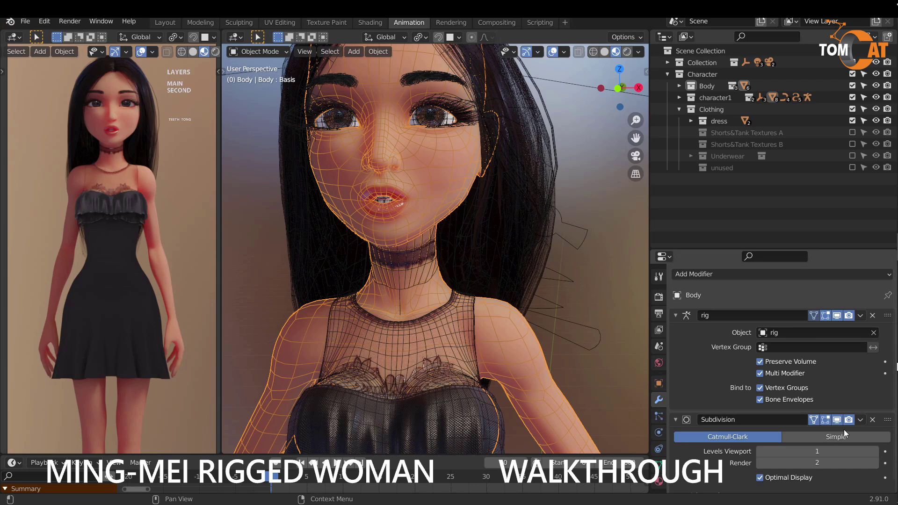
scroll(511, 351, down, 2)
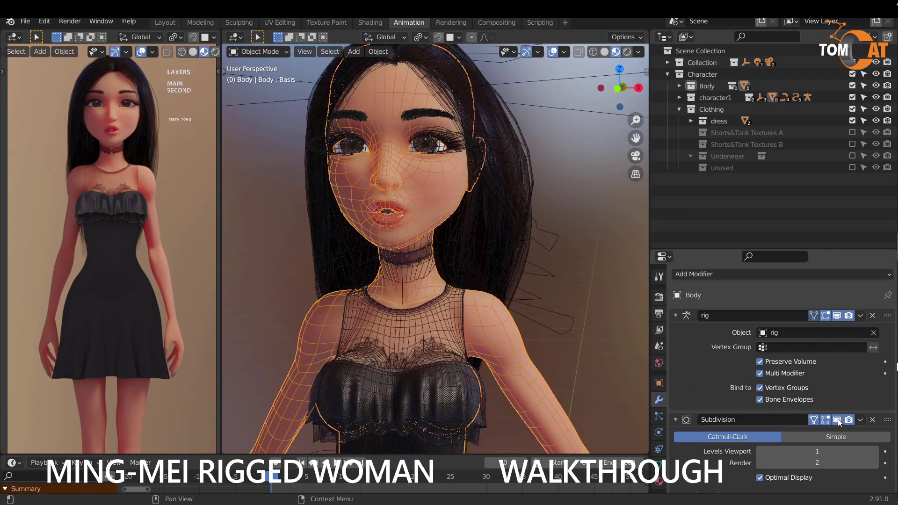
click(838, 419)
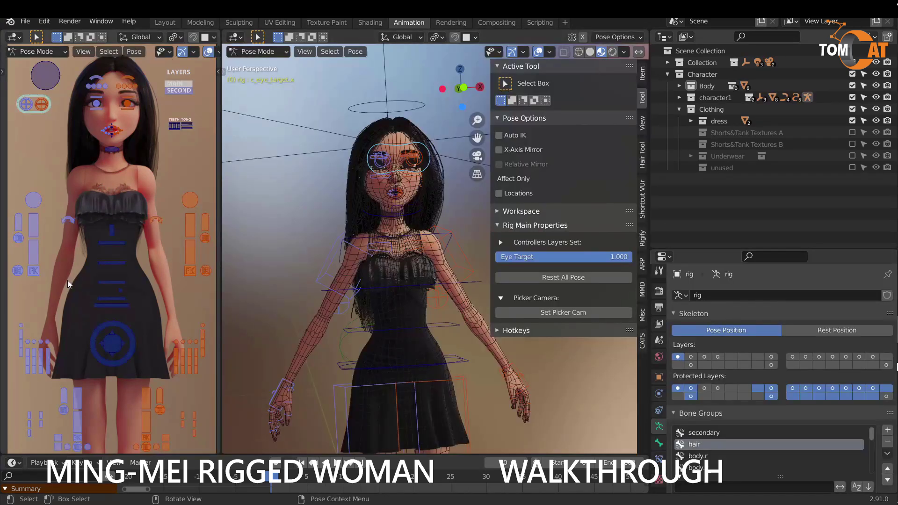
Step: Set the picker viewport's local camera to cam_ui and look through it to bring back the picker
scroll(92, 214, down, 3)
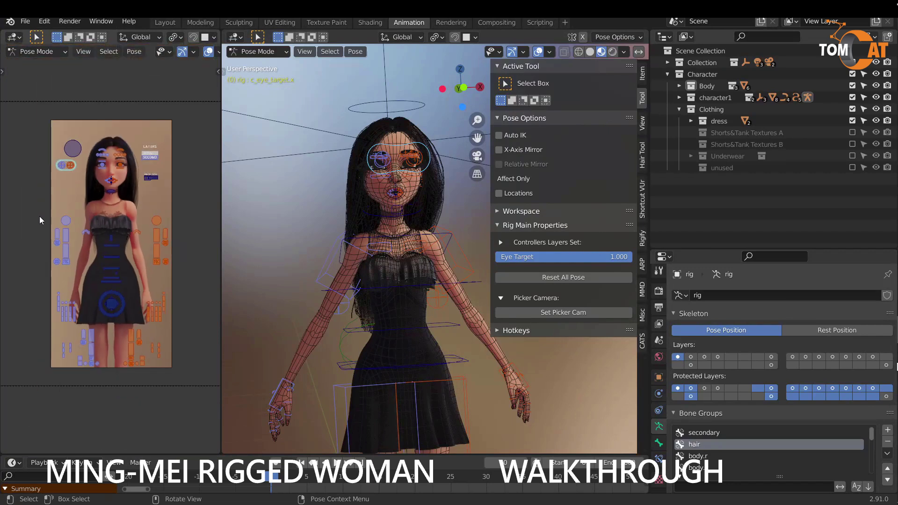
shift+middle_drag(106, 196, 107, 189)
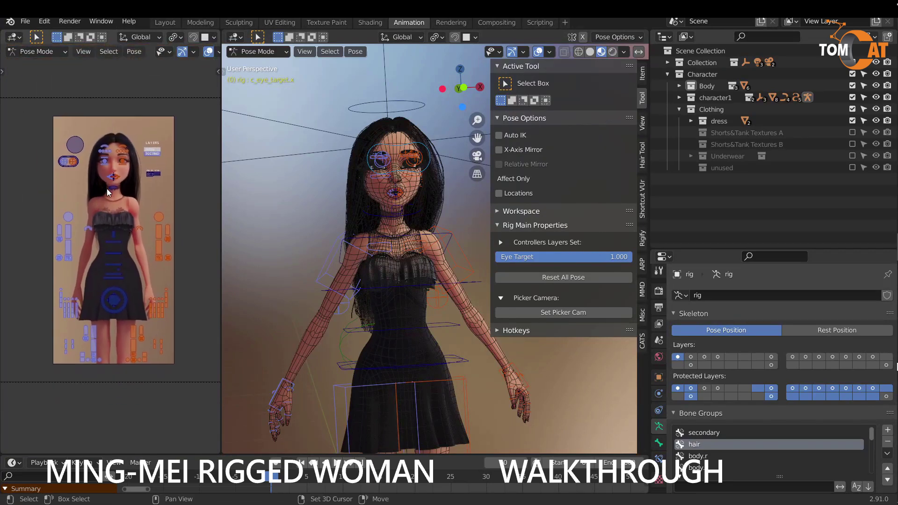
scroll(107, 189, up, 2)
shift+middle_drag(96, 150, 104, 195)
scroll(103, 262, up, 4)
scroll(103, 195, down, 2)
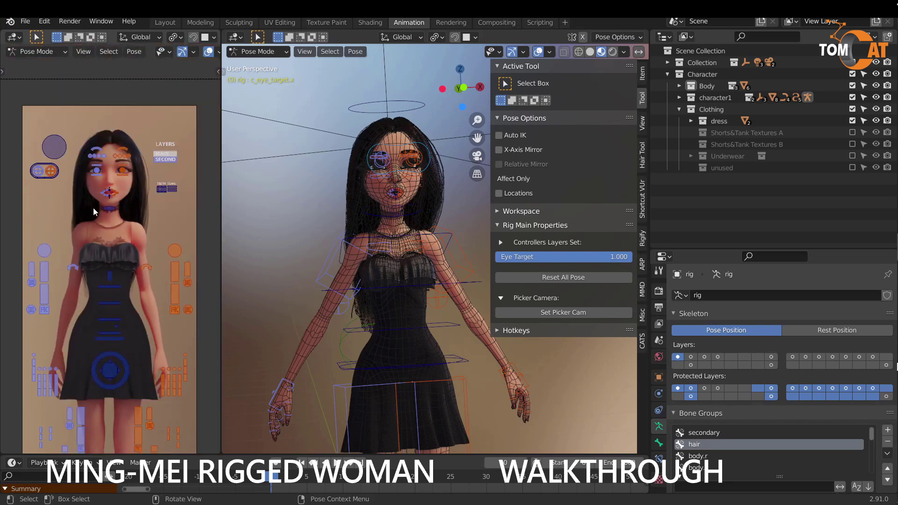
middle_drag(57, 233, 102, 253)
key(n)
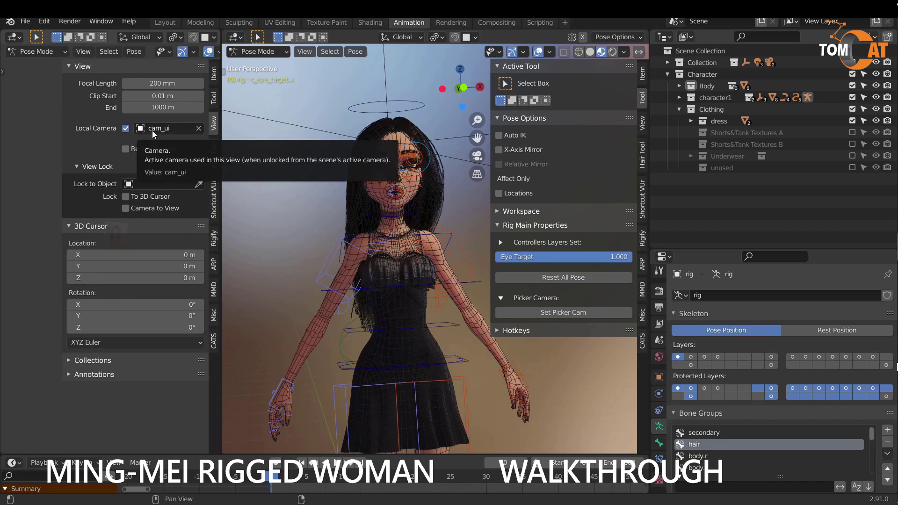
click(166, 127)
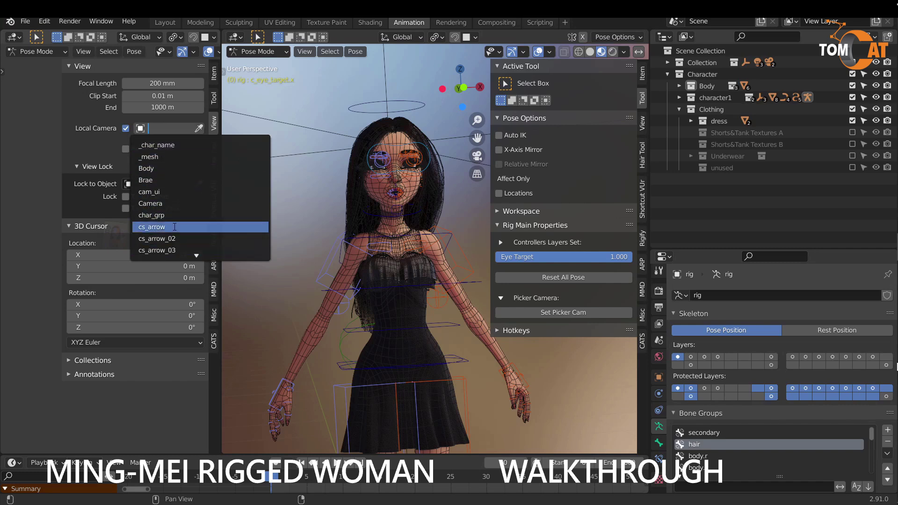
click(150, 192)
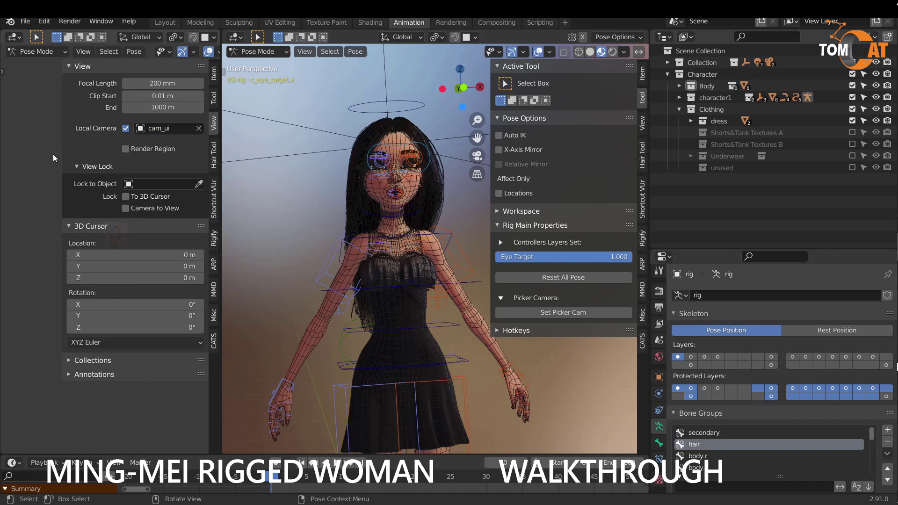
key(KP_0)
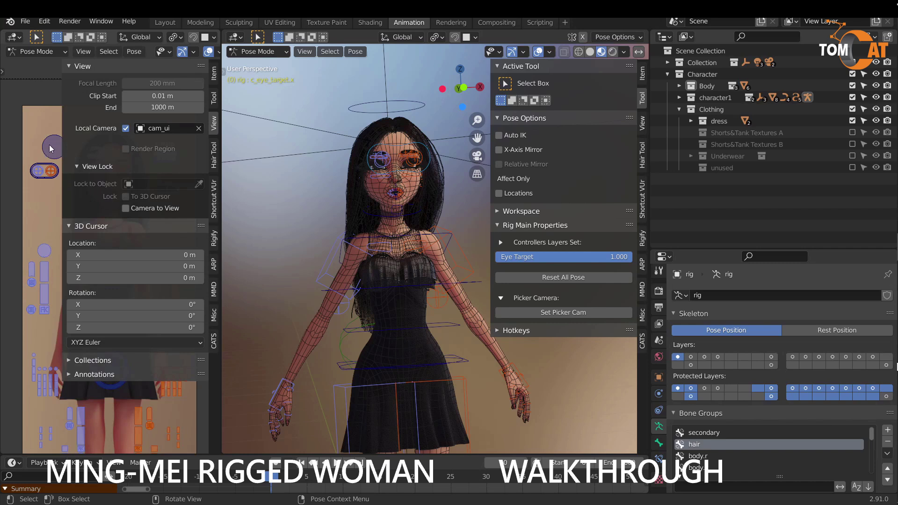
key(n)
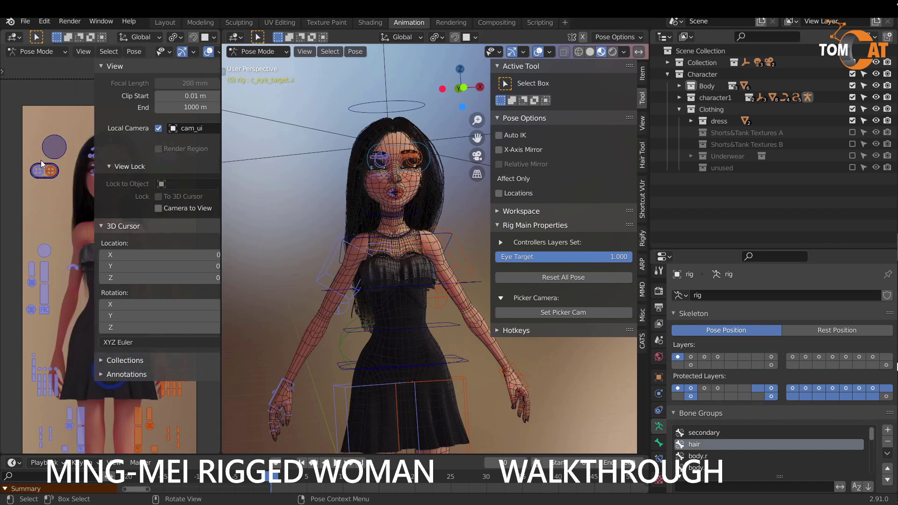
Step: Orbit the picker viewport out of its camera, return it to the active camera view and enlarge the picker
middle_drag(53, 146, 86, 161)
click(86, 52)
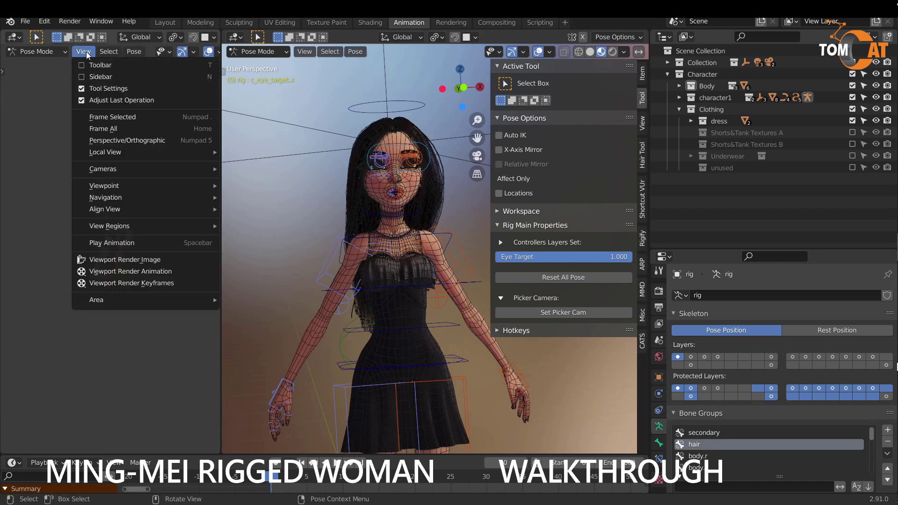
mouse_move(142, 167)
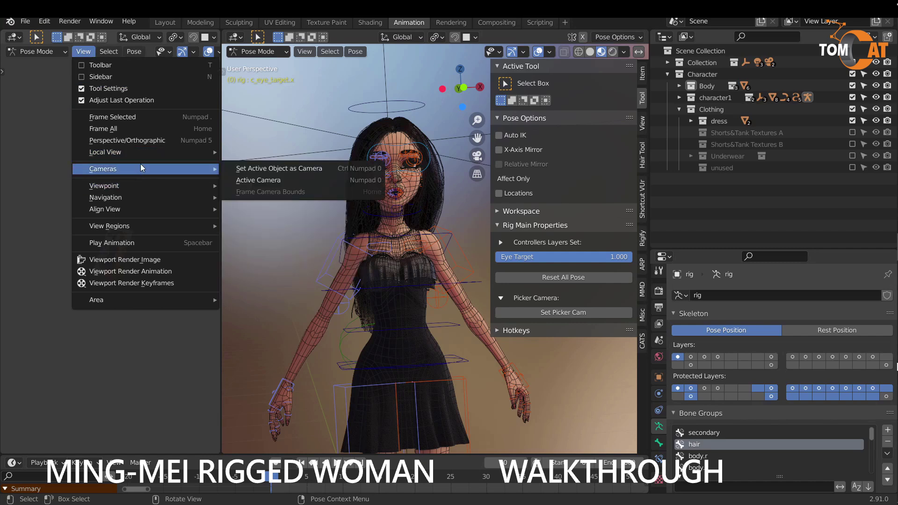
click(265, 181)
scroll(100, 215, up, 4)
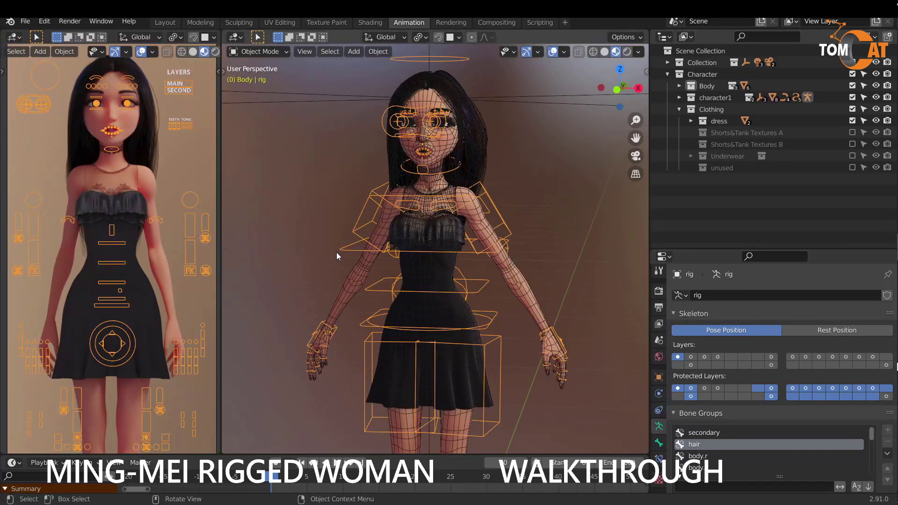
Step: Put the rig into Pose Mode, show its Rig Main Properties and select the right hand's IK control
key(ctrl+Tab)
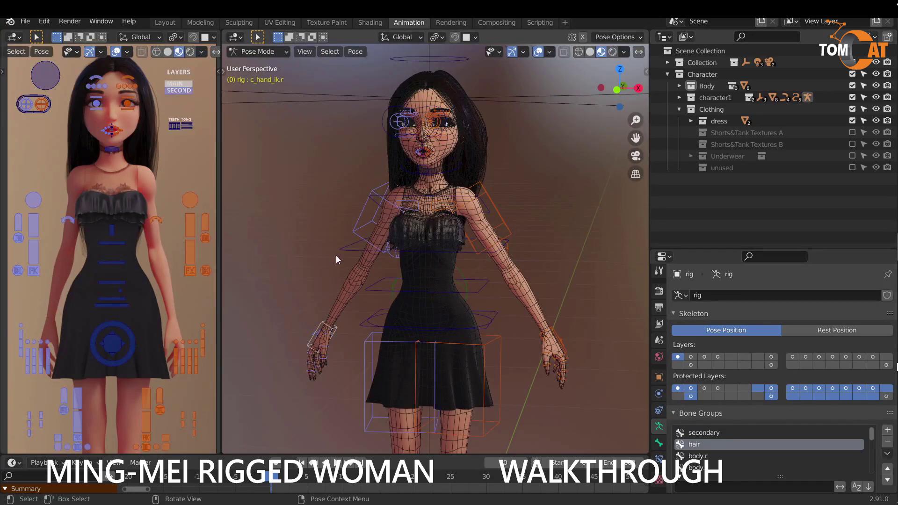
key(n)
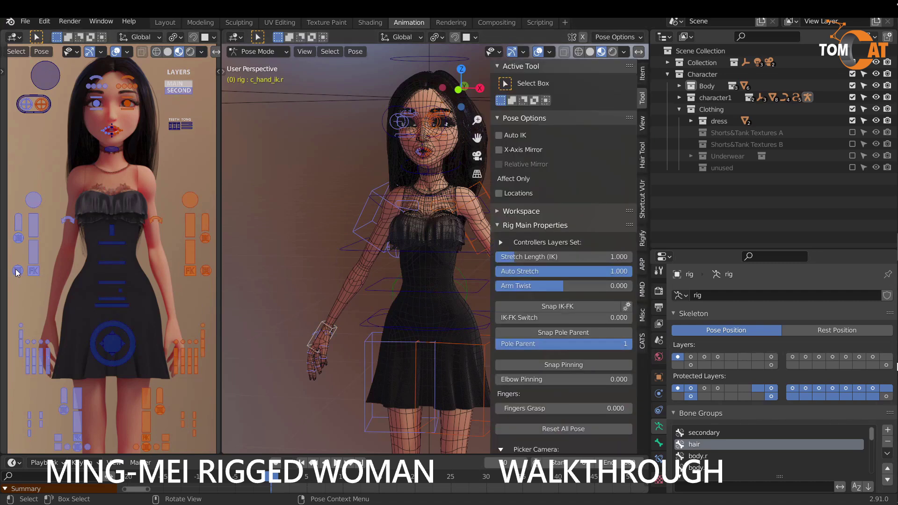
click(42, 279)
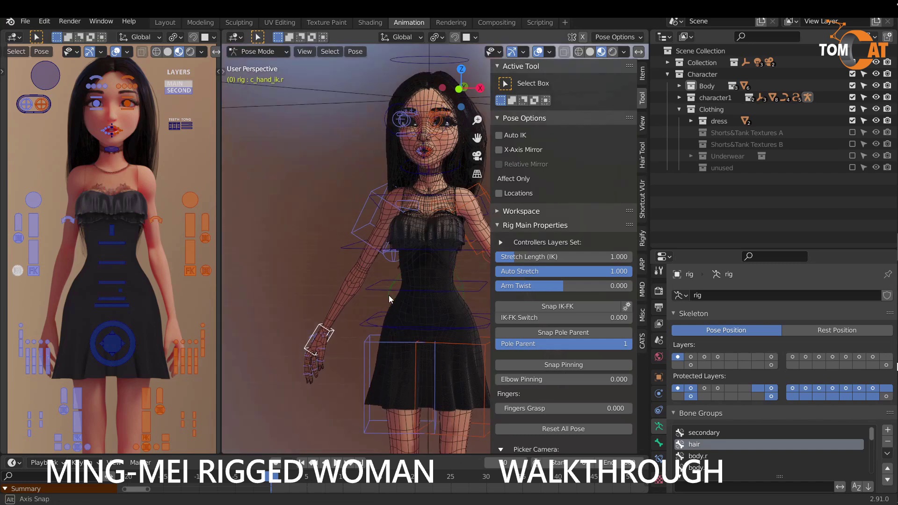
Step: Try raising the right hand's IK control about 0.3 m to bend the arm
mouse_move(390, 301)
middle_down()
mouse_move(391, 293)
mouse_move(397, 306)
middle_up()
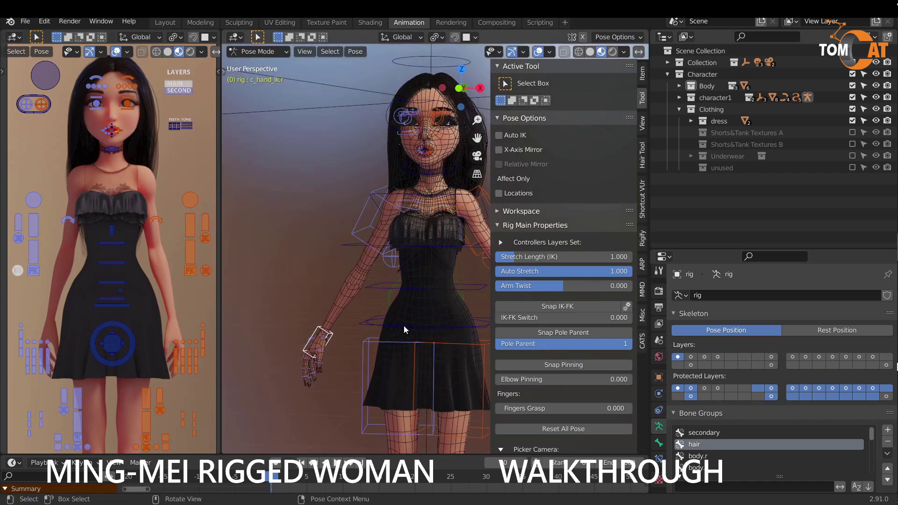
key(g)
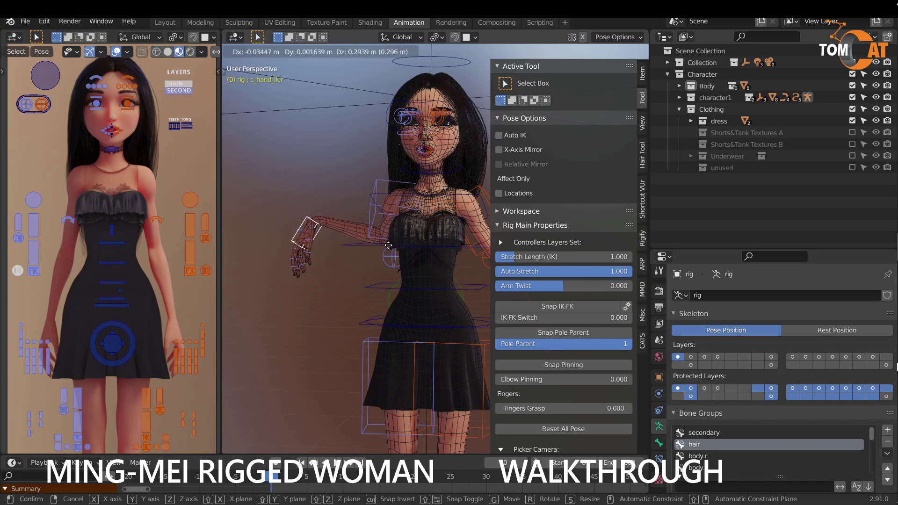
click(382, 264)
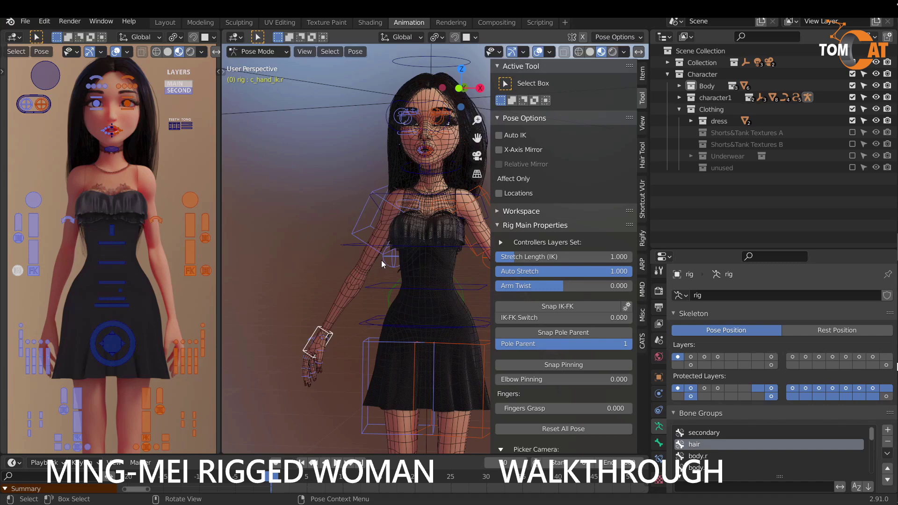
Step: Snap the right arm from IK to FK and try rotating the right hand control
click(553, 309)
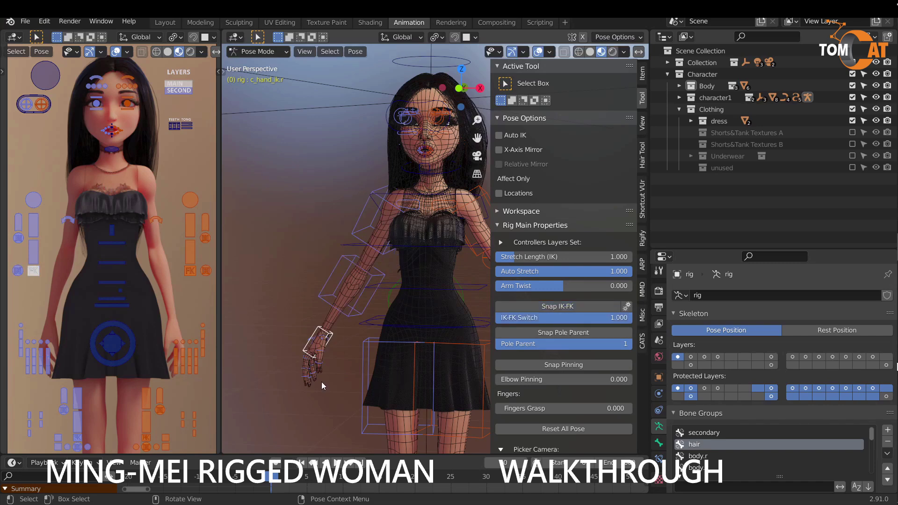
key(r)
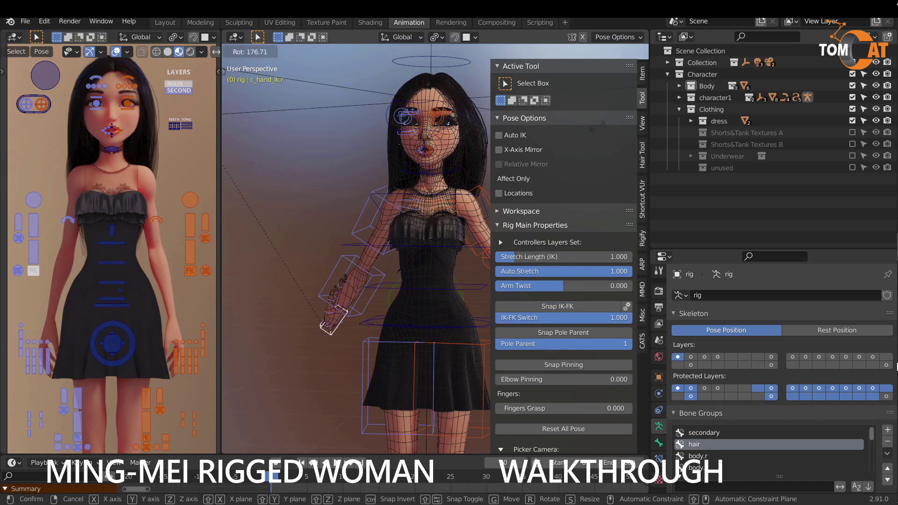
key(Return)
middle_drag(323, 220, 359, 298)
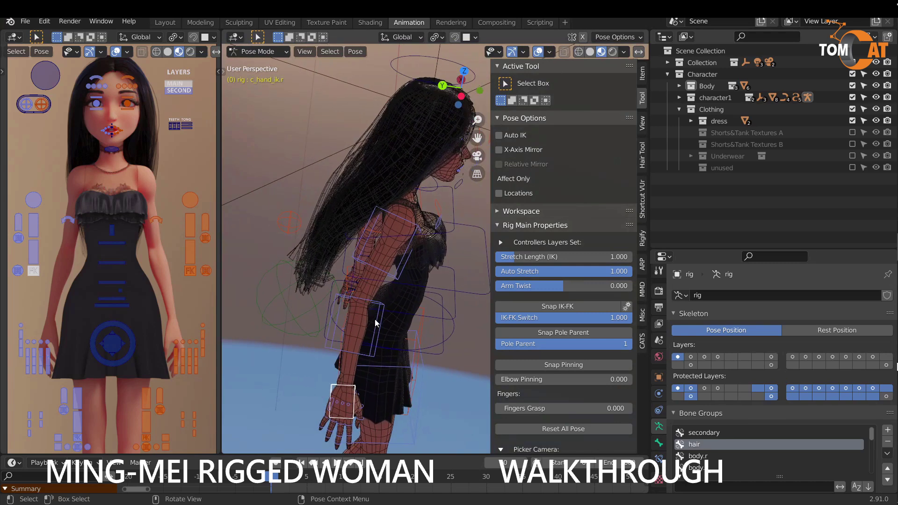
Step: Try rotating the right forearm's FK control about 60 degrees to bend the elbow
click(388, 346)
key(r)
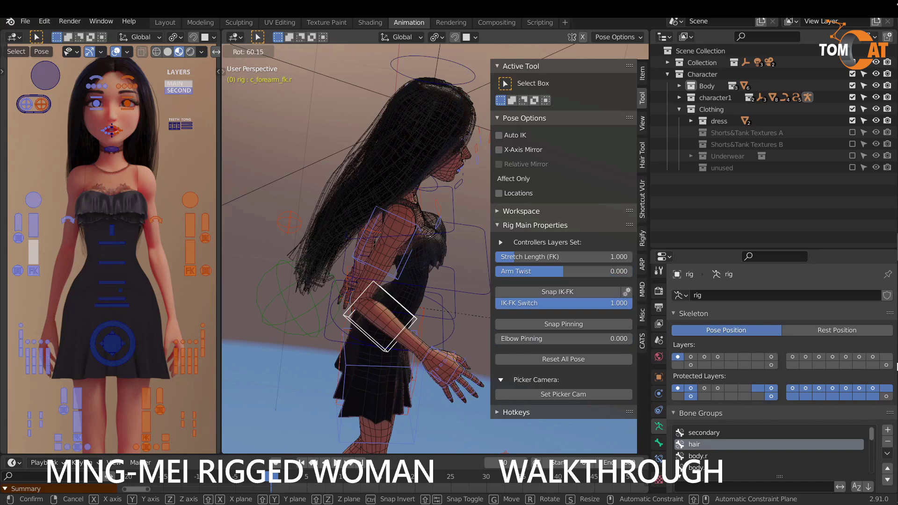
right_click(437, 305)
mouse_move(437, 305)
middle_down()
mouse_move(411, 299)
mouse_move(425, 296)
middle_up()
Step: Snap the right arm back from FK to IK and select the right hand's IK control
click(557, 292)
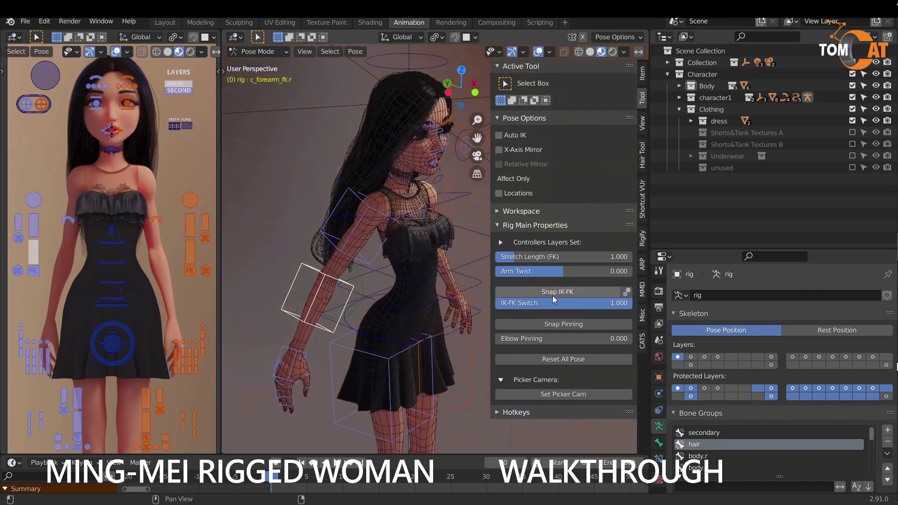
click(302, 363)
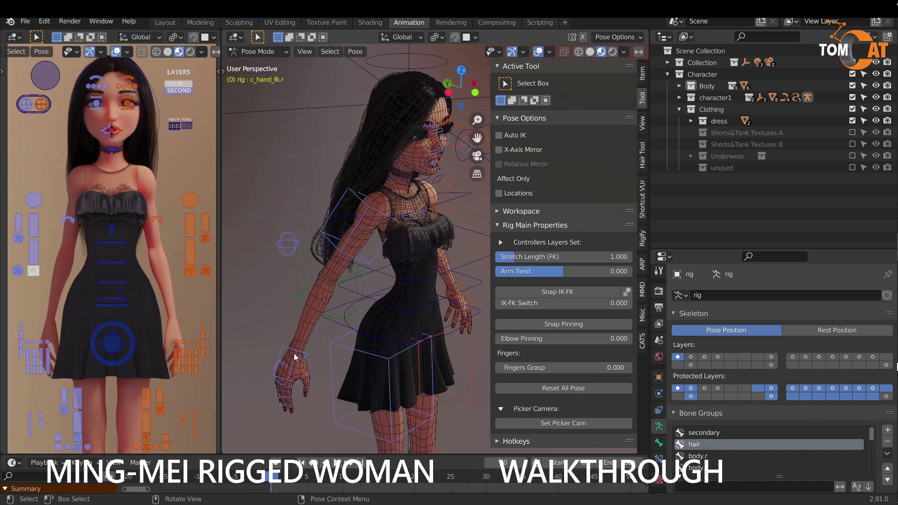
click(318, 371)
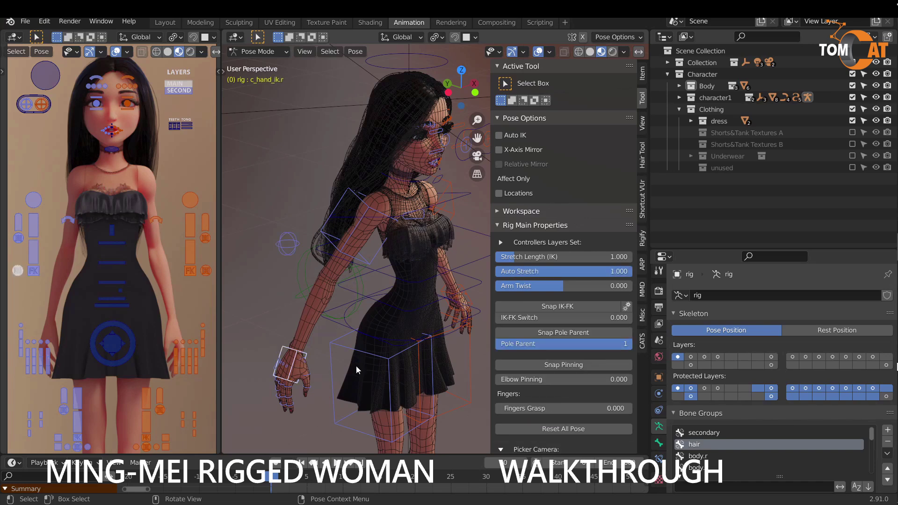
Step: Set the right hand's Fingers Grasp to 1 to curl the fingers, and return it to 0
click(568, 412)
text(1)
key(Return)
middle_drag(374, 328, 365, 346)
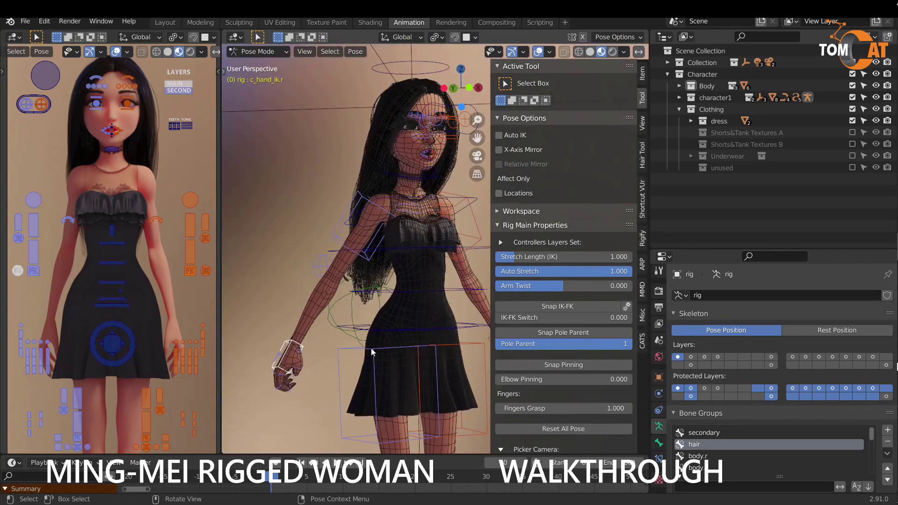
click(590, 409)
text(0)
key(Return)
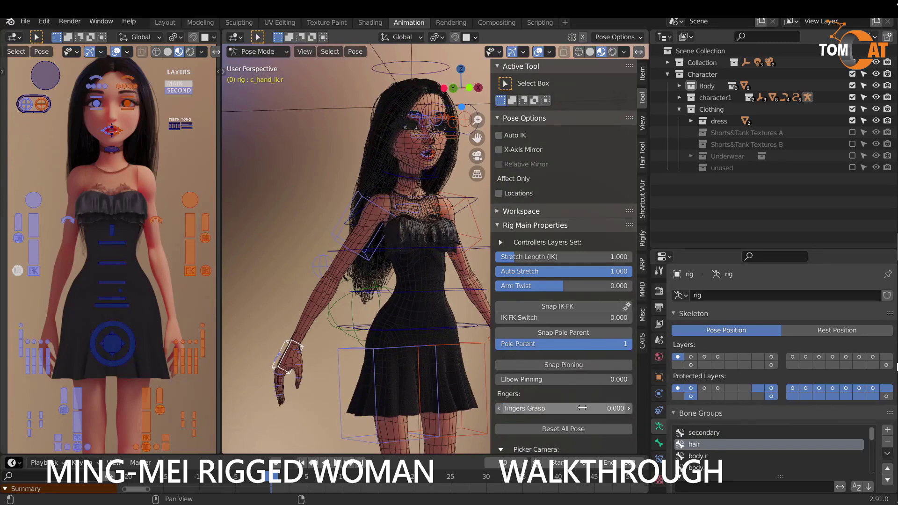
Step: Set the right arm's Elbow Pinning to 1
middle_drag(403, 355, 400, 331)
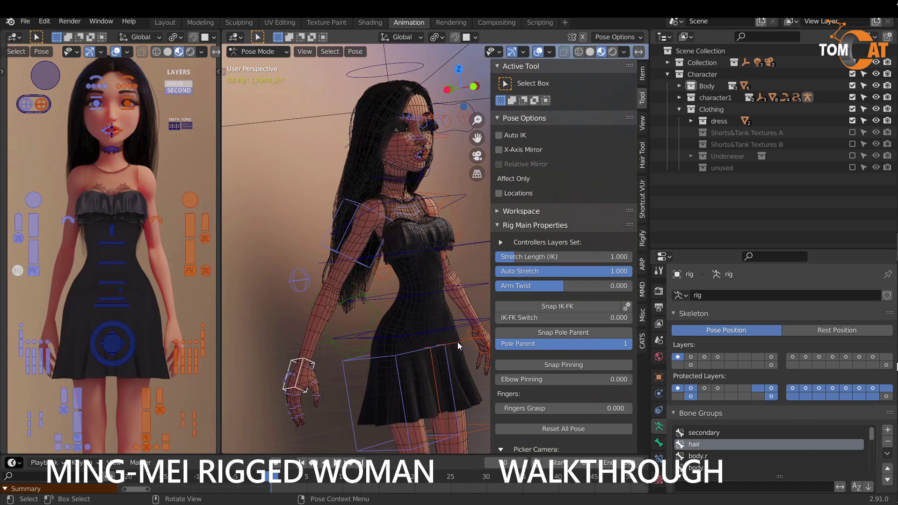
click(579, 380)
text(1)
key(Return)
Step: Try moving the right hand's IK control up and forward about 0.53 m with the elbow pinned
middle_drag(297, 380, 380, 357)
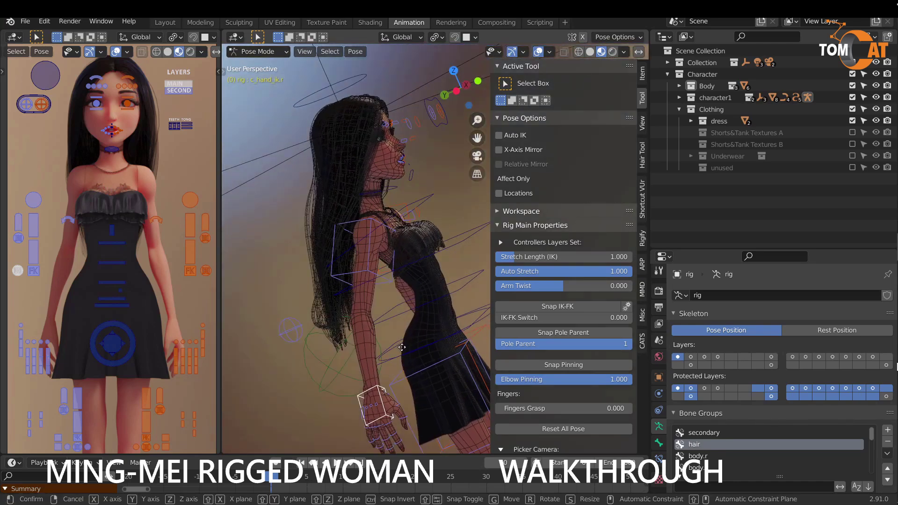
key(g)
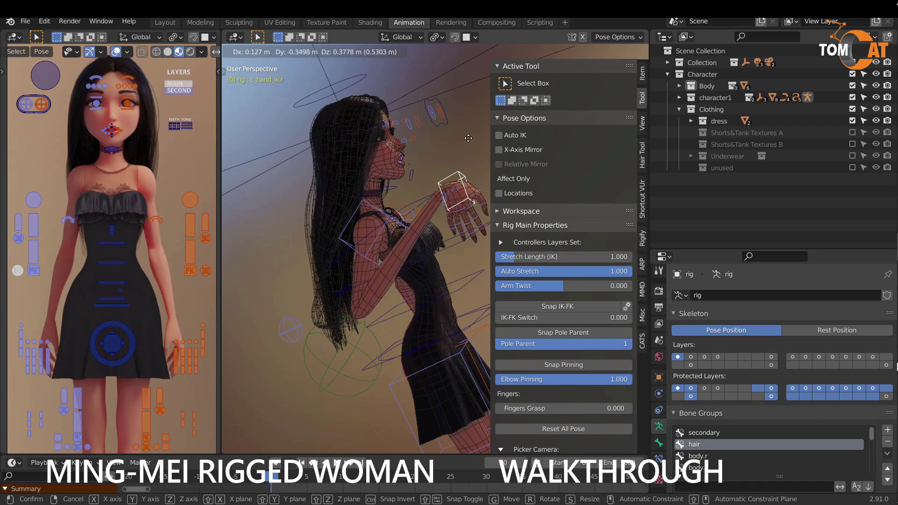
right_click(483, 373)
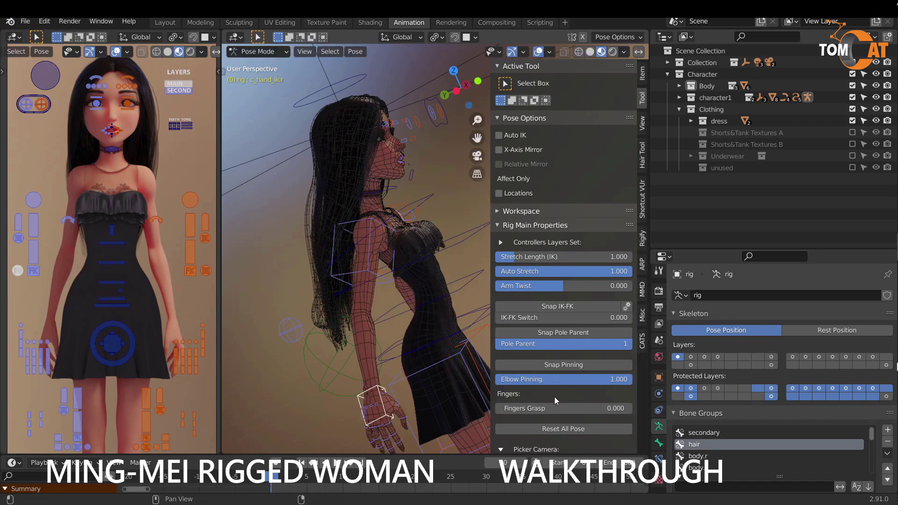
Step: Set the right arm's Elbow Pinning back to 0
click(566, 379)
text(0)
key(Return)
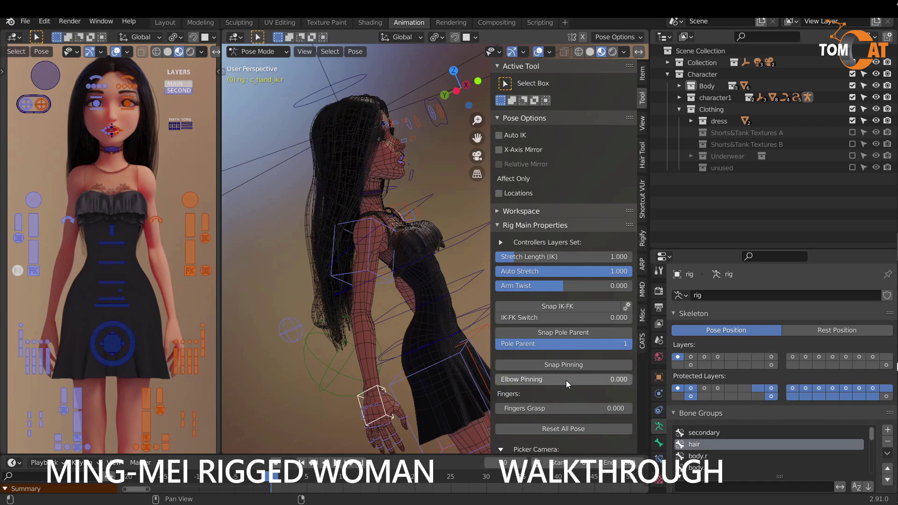
click(439, 132)
Step: Show the rig's second bone layer together with the first for the secondary facial controls
middle_drag(421, 225, 414, 326)
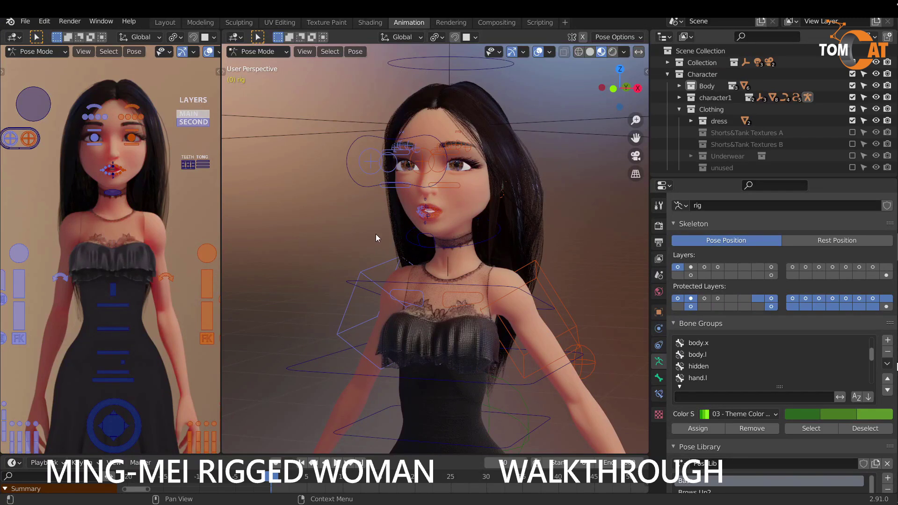
middle_drag(327, 229, 374, 236)
scroll(482, 264, up, 4)
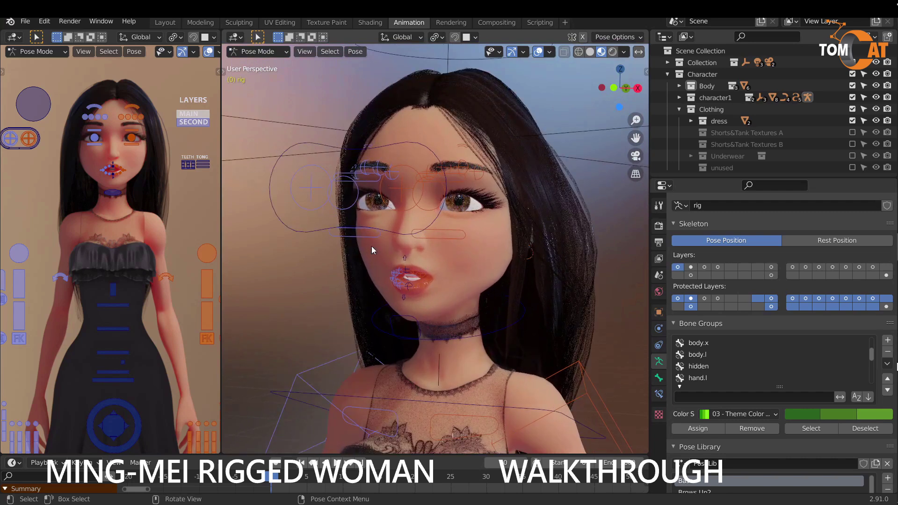
click(691, 268)
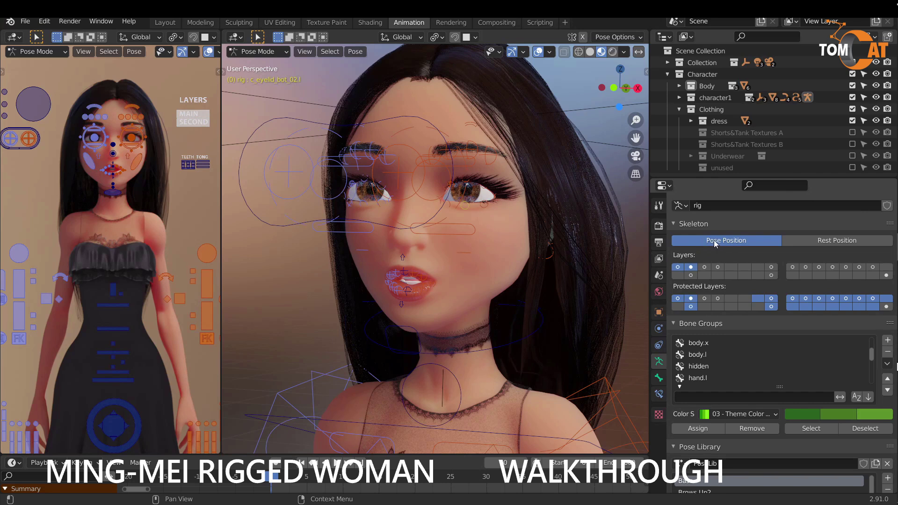
Step: Select all the controls around both eyes in the face picker and apply the Eyes Closed pose from the pose library
scroll(94, 100, up, 3)
scroll(94, 100, up, 2)
shift+middle_drag(94, 100, 42, 206)
drag(43, 185, 125, 248)
drag(148, 188, 218, 257)
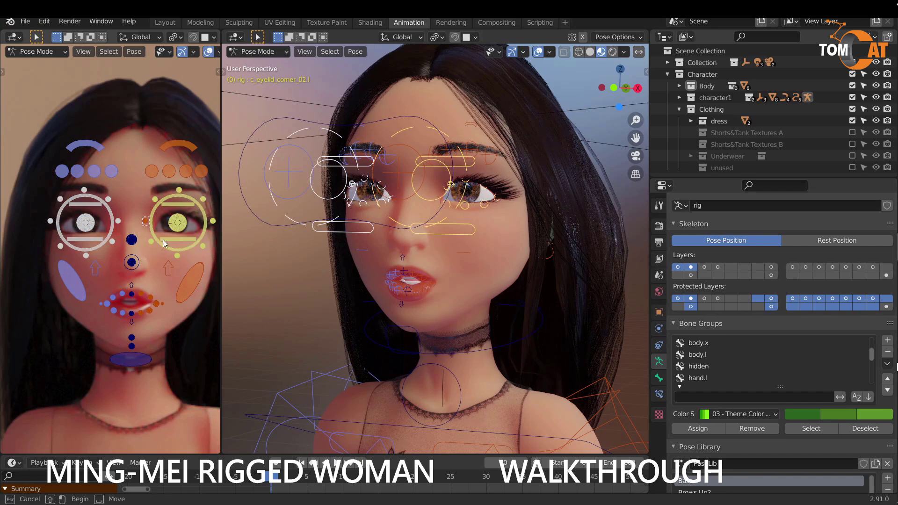
scroll(672, 376, down, 10)
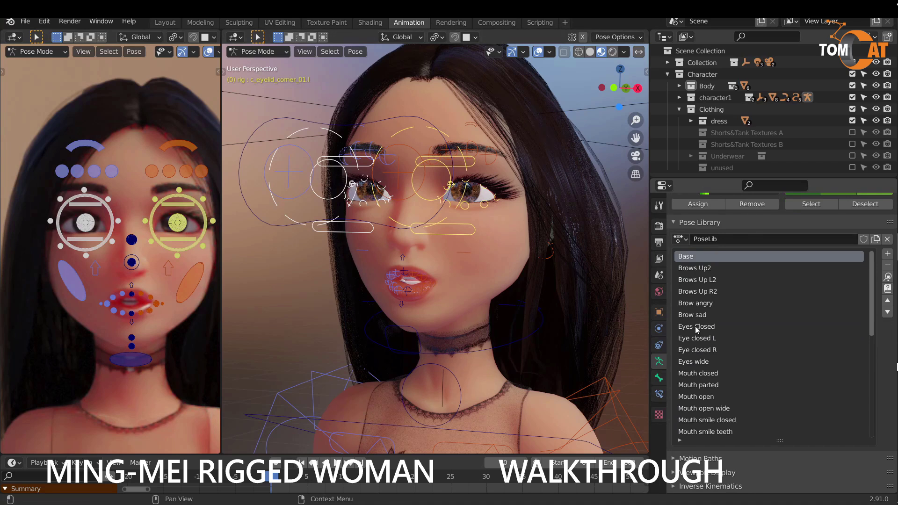
click(696, 327)
click(887, 276)
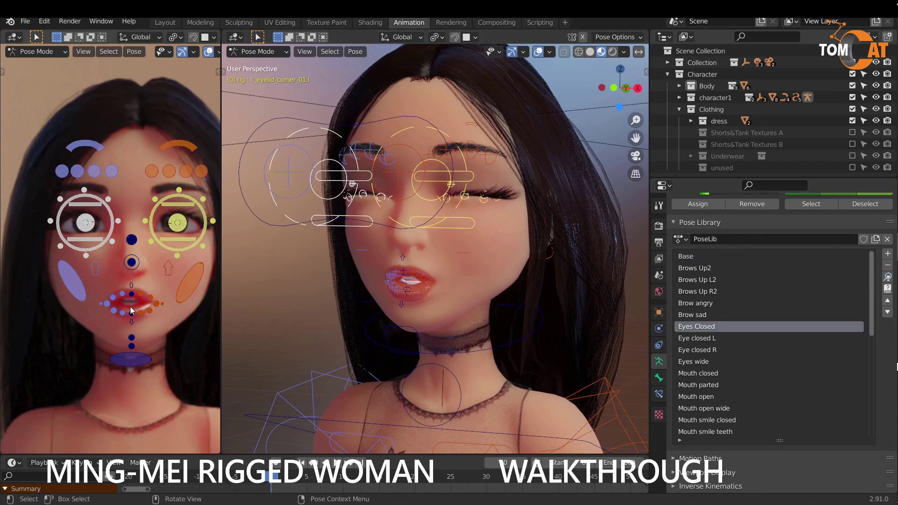
Step: Select all the mouth and jaw controls in the face picker and apply the Mouth smile big pose
drag(93, 282, 191, 374)
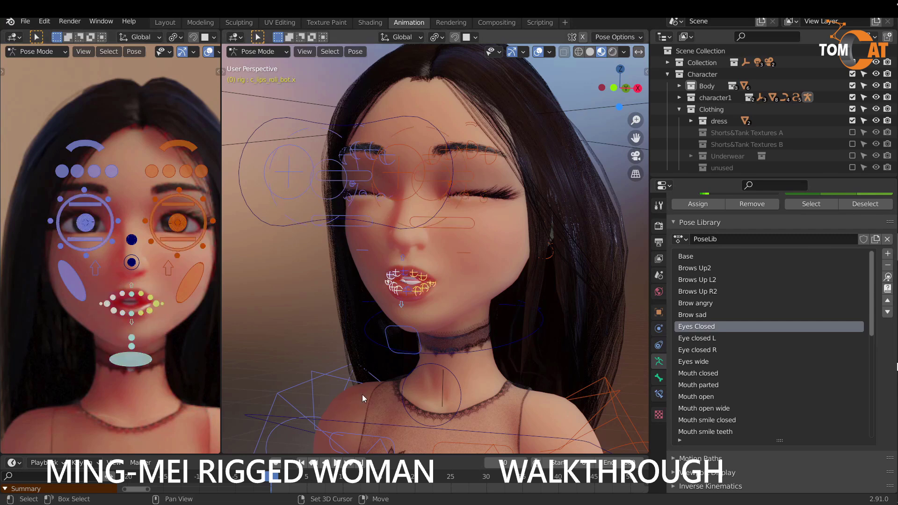
scroll(695, 371, down, 5)
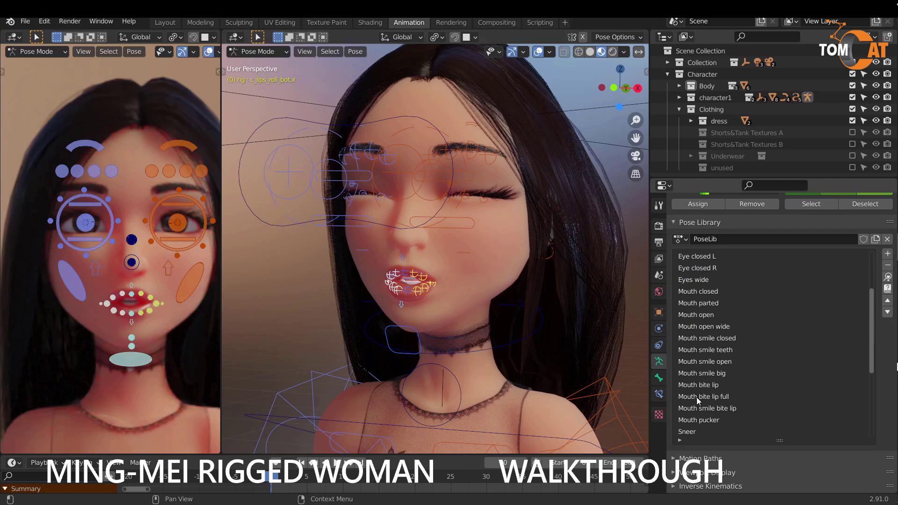
click(700, 374)
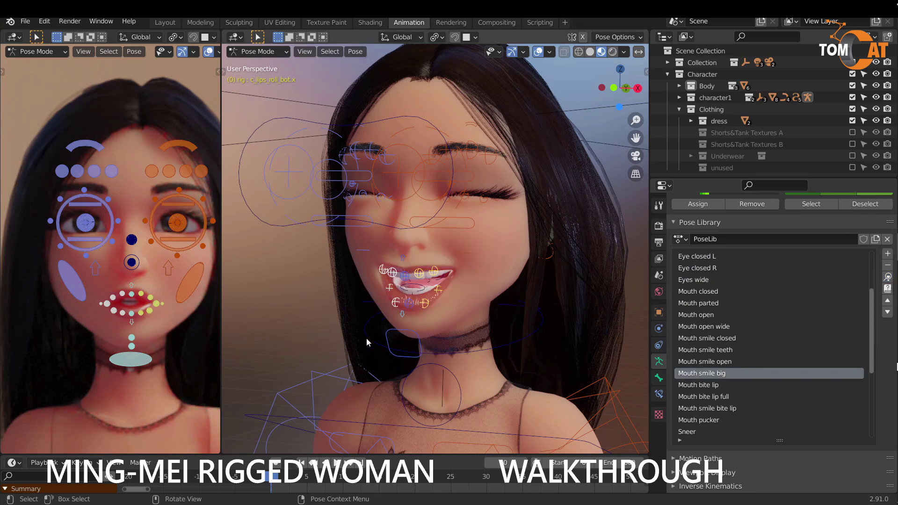
Step: Browse the pose library's brow, eye, mouth and viseme poses and choose Viseme Ff- 'Frank'
scroll(679, 333, up, 4)
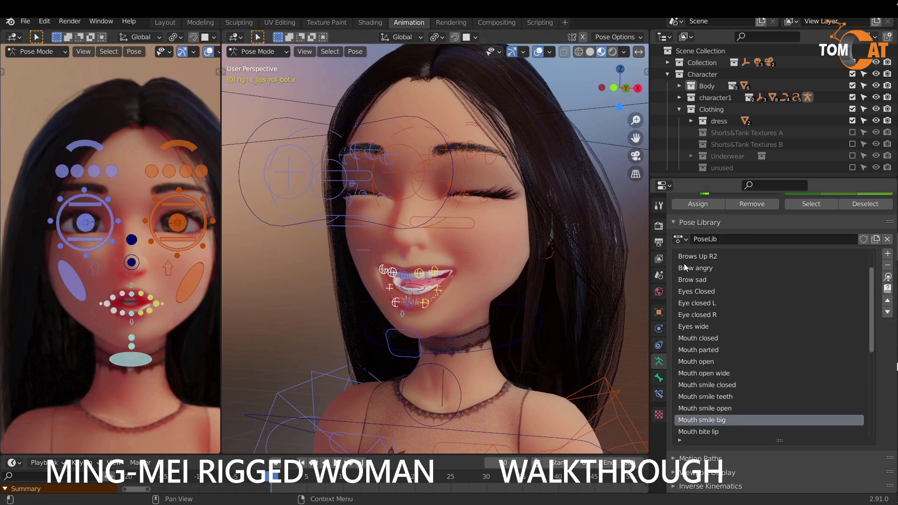
scroll(688, 266, up, 3)
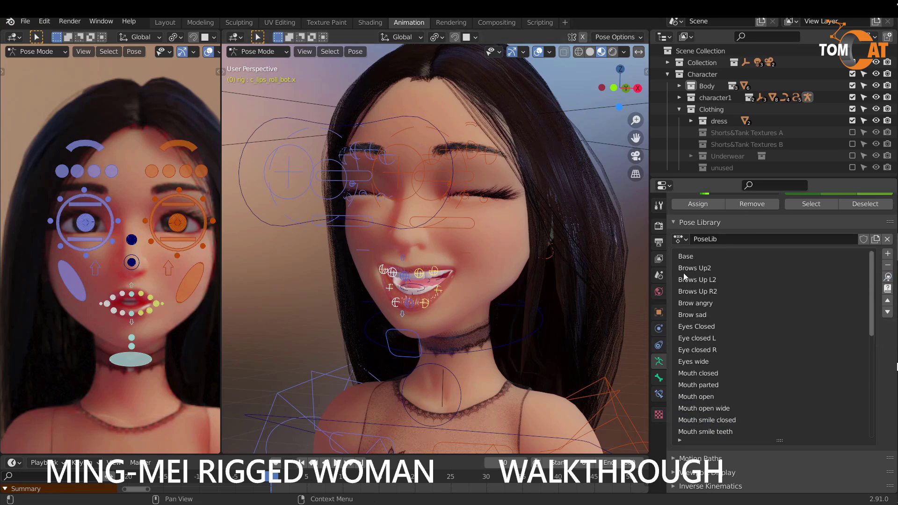
scroll(686, 337, down, 10)
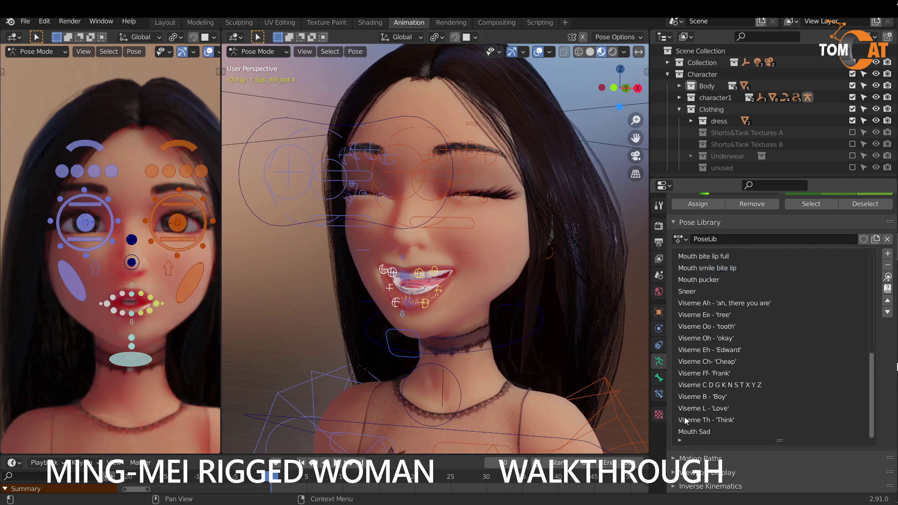
click(697, 374)
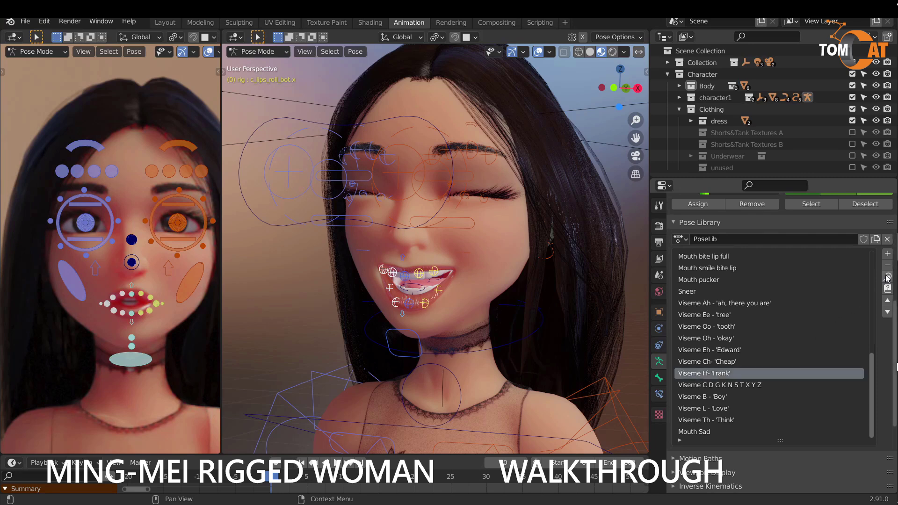
Step: Select the Body mesh in Object Mode and enable its Mouth open- shape key
key(shift+alt+z)
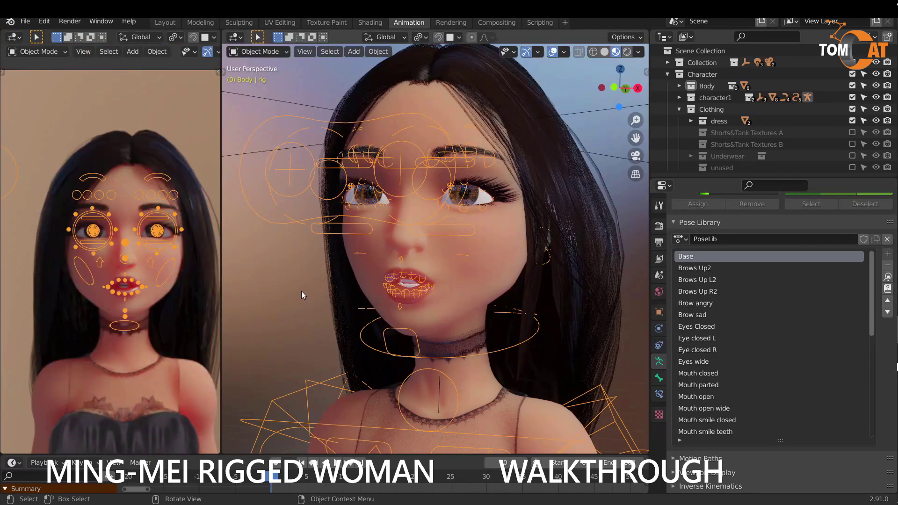
click(500, 273)
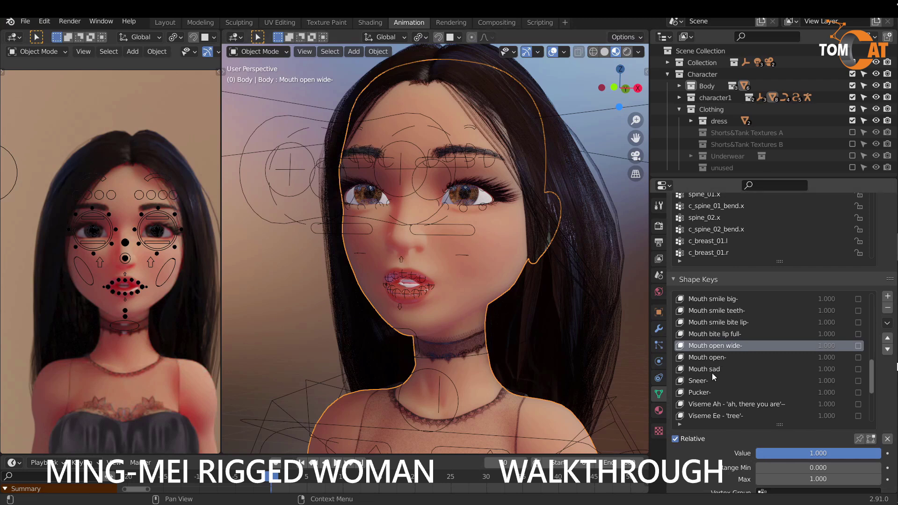
click(708, 357)
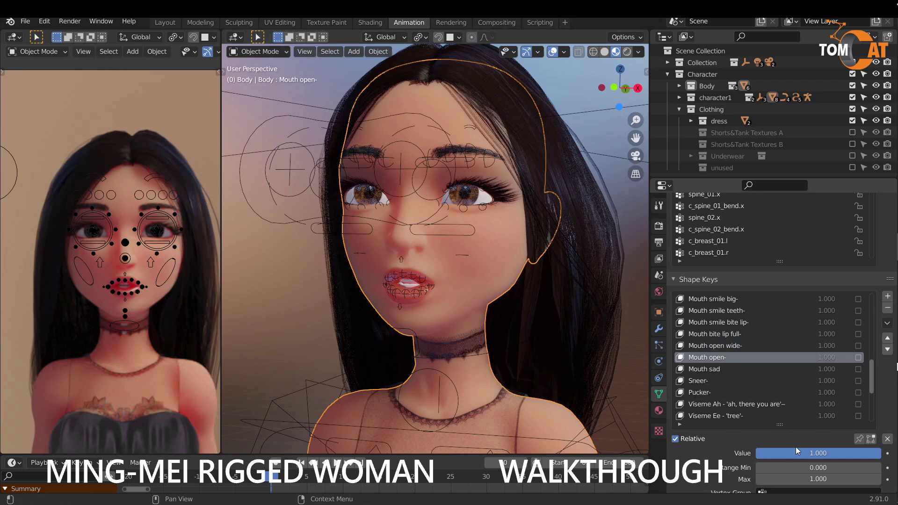
click(858, 357)
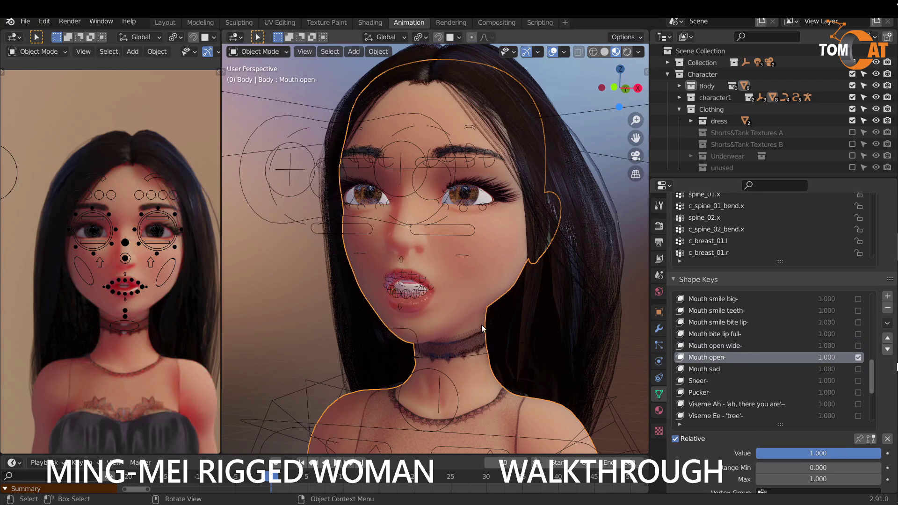
Step: Select the Face details mesh, enable its Mouth open wide- shape key and hide the viewport overlays
scroll(308, 318, up, 3)
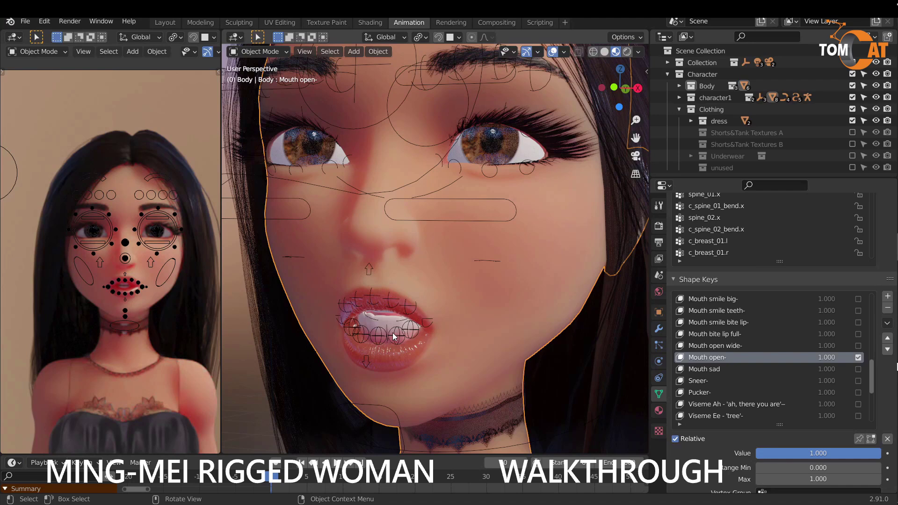
scroll(416, 324, up, 1)
scroll(495, 296, down, 1)
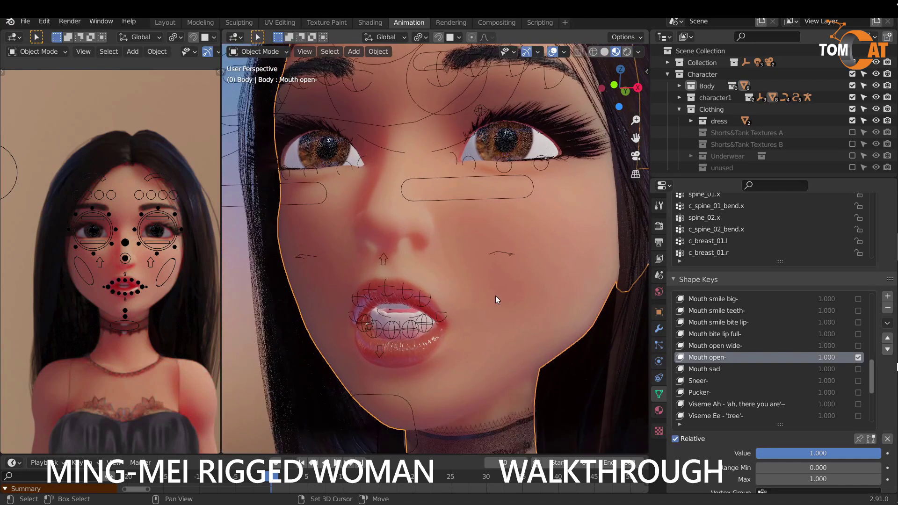
click(406, 314)
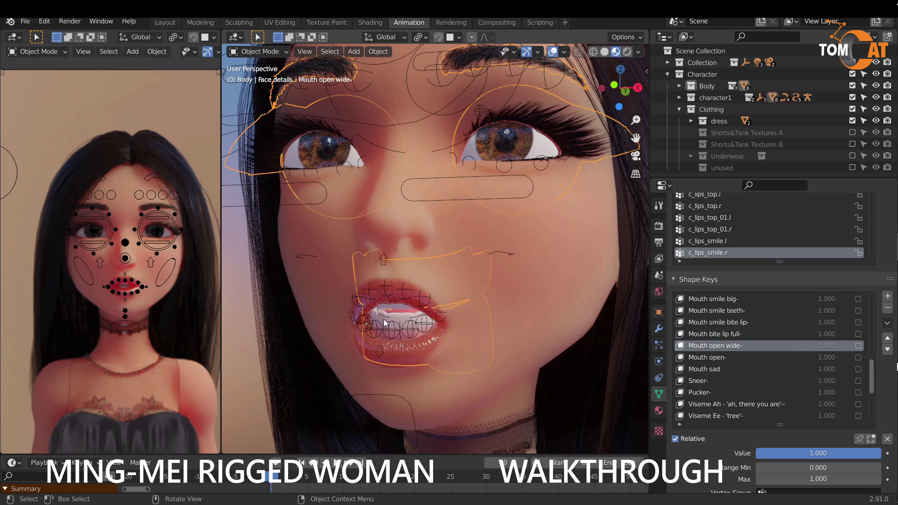
scroll(462, 349, down, 1)
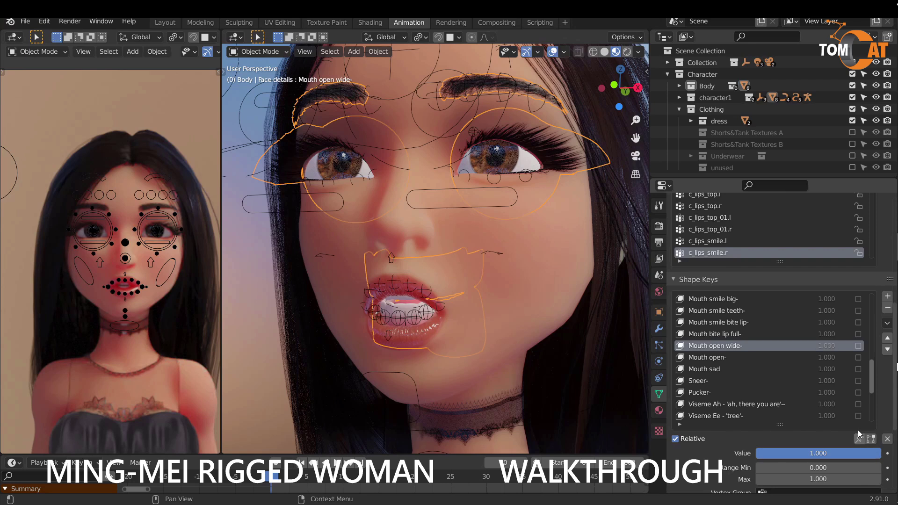
click(858, 346)
key(shift+alt+z)
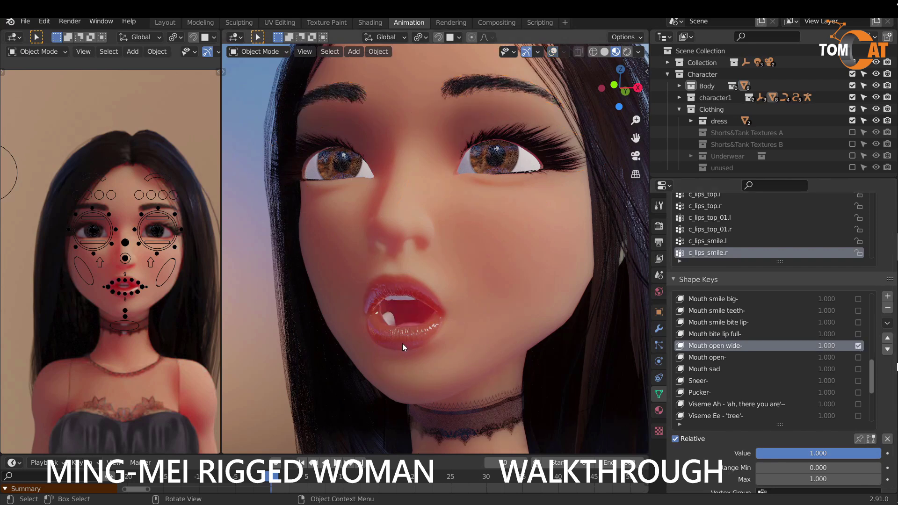
Step: Turn off the Mouth open wide- and Mouth open- shape keys and show the viewport overlays again
click(857, 346)
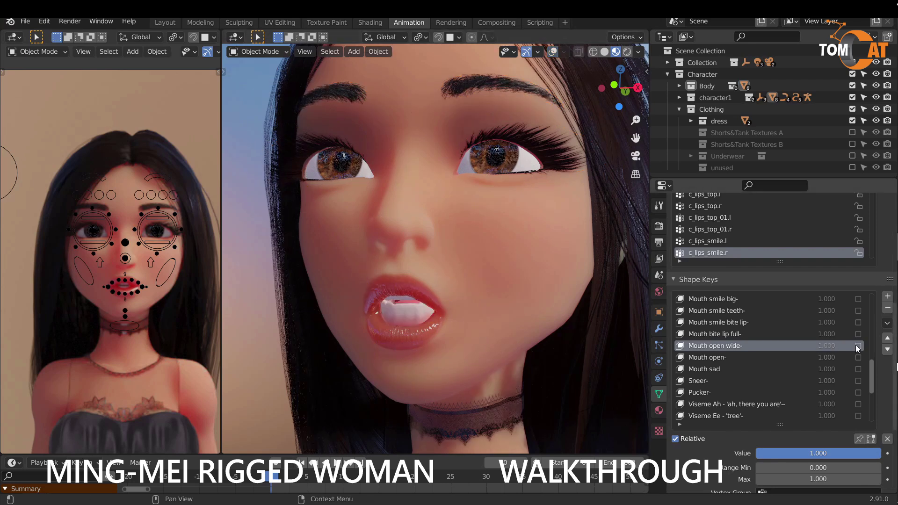
key(ctrl+z)
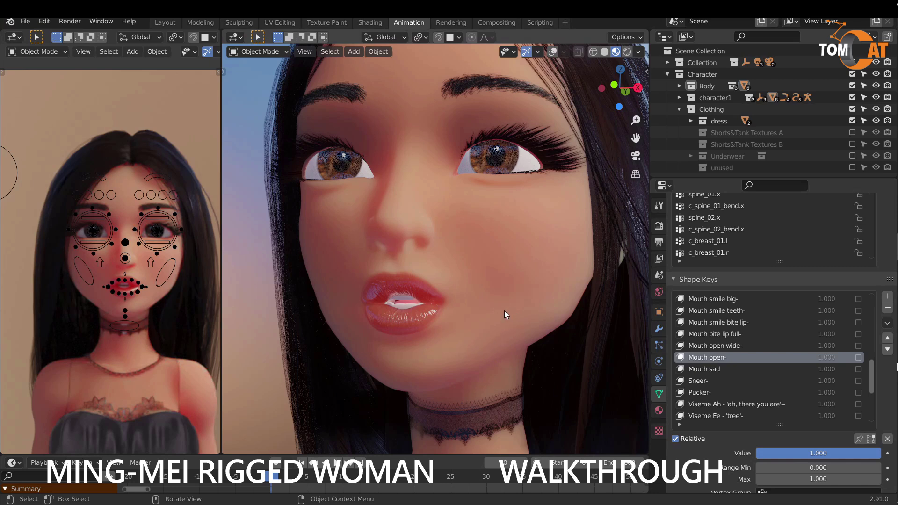
key(shift+alt+z)
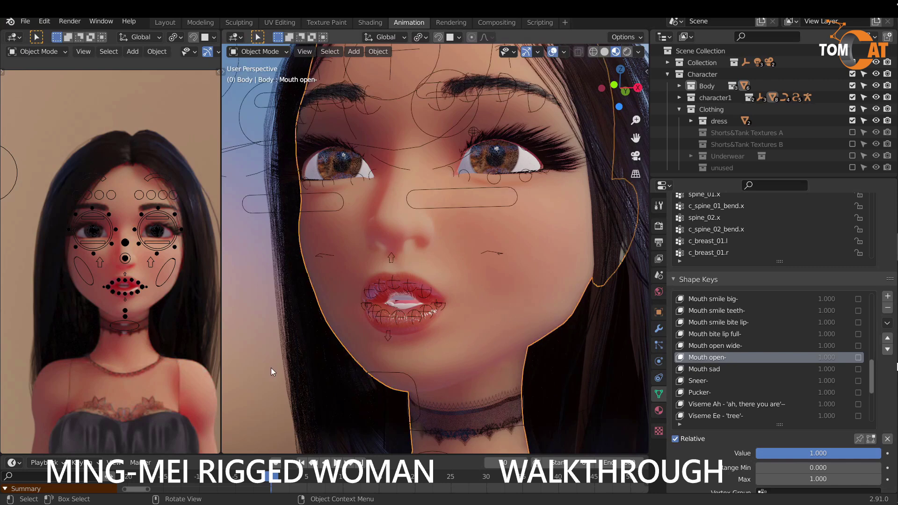
Step: Join the Face details mesh into the Body mesh and look over the Body's shape key list
click(537, 181)
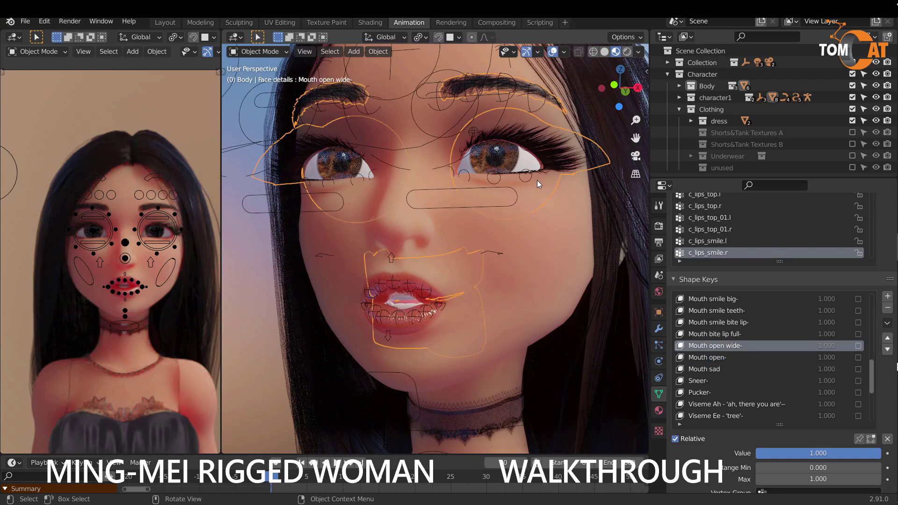
click(553, 239)
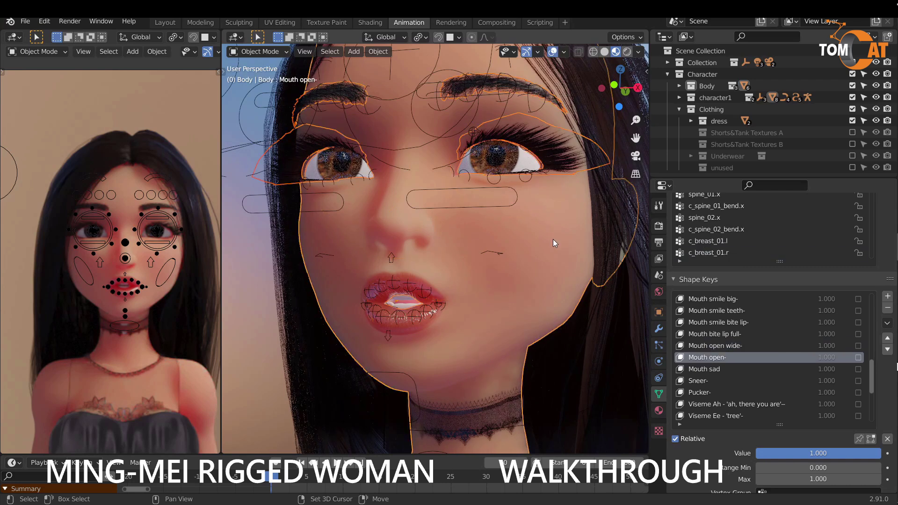
key(ctrl)
click(519, 283)
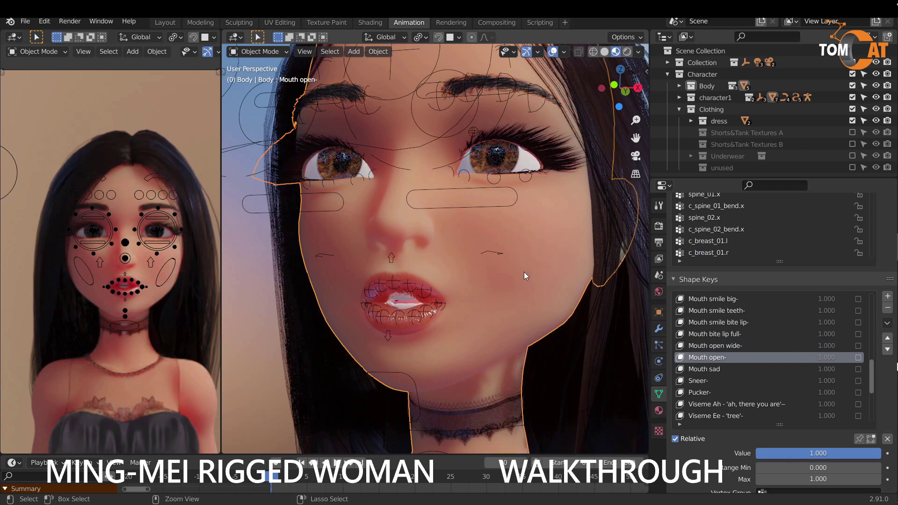
middle_drag(523, 260, 456, 251)
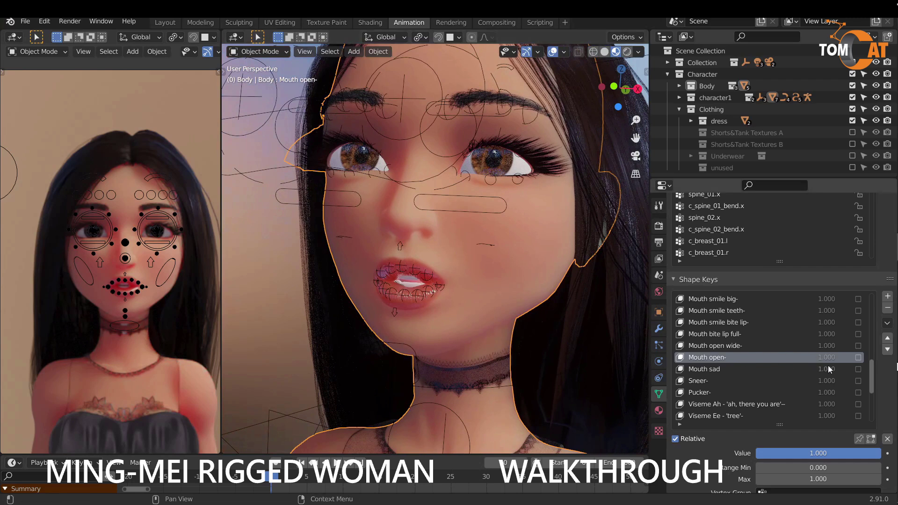
scroll(724, 314, down, 5)
scroll(723, 329, up, 6)
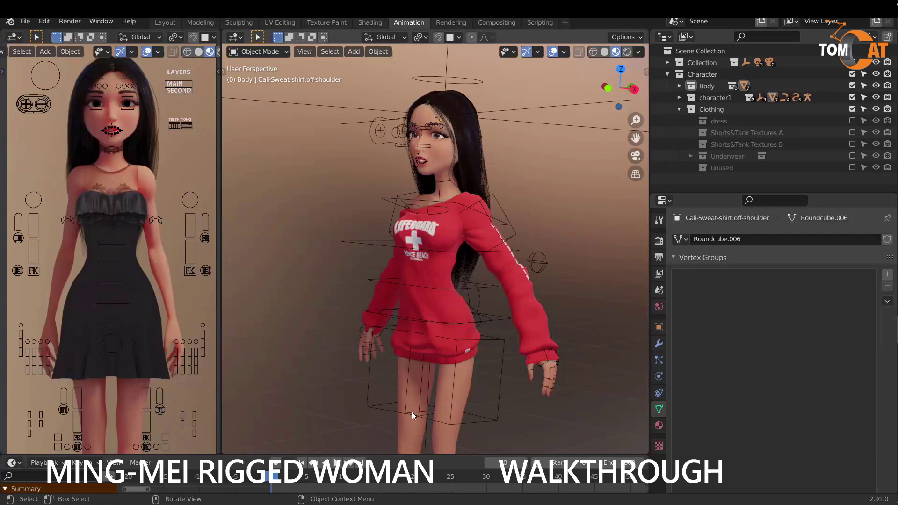
Step: Select the red off-shoulder sweatshirt and open its modifier stack
middle_drag(411, 411, 510, 310)
scroll(510, 309, up, 2)
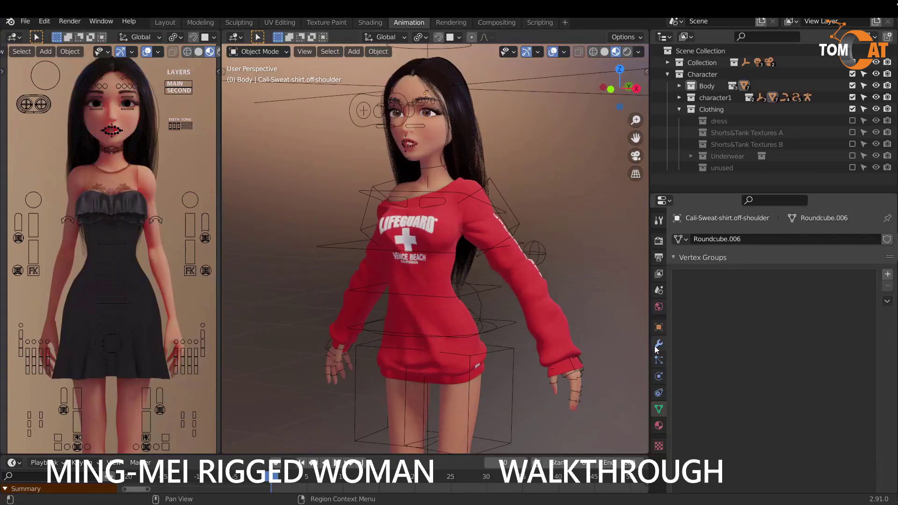
click(557, 308)
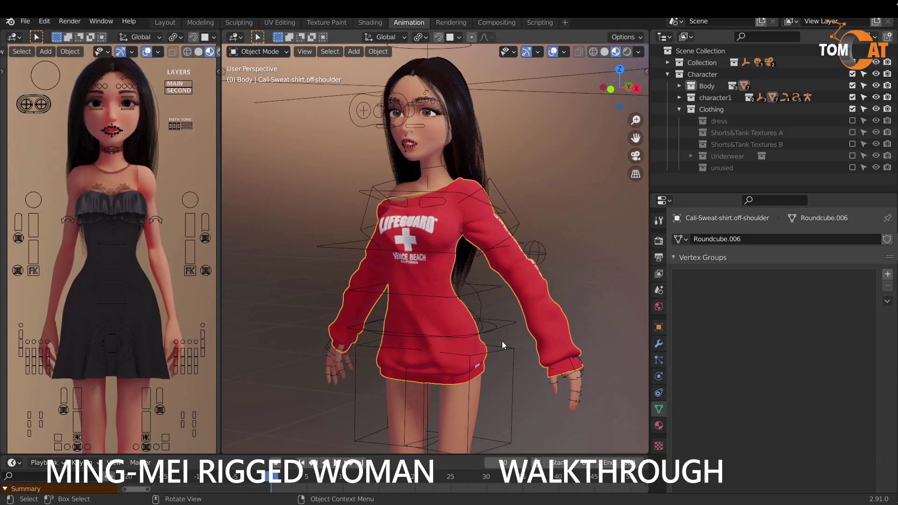
click(659, 344)
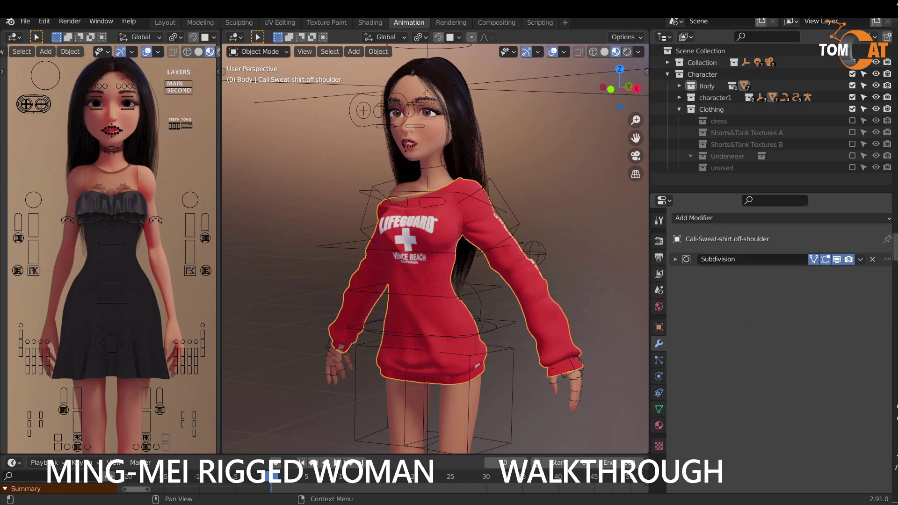
click(562, 223)
click(480, 221)
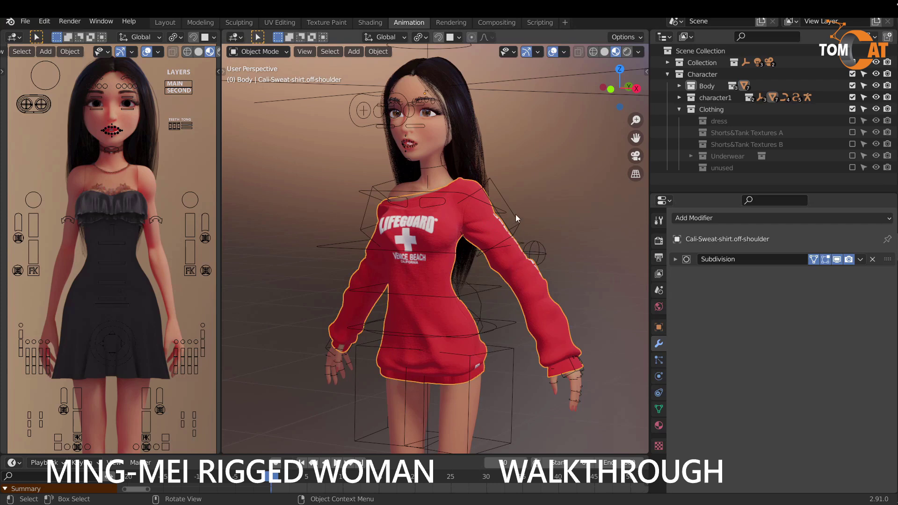
Step: Parent the red sweatshirt to the rig using Armature Deform With Empty Groups, and clear the selection
shift+click(506, 204)
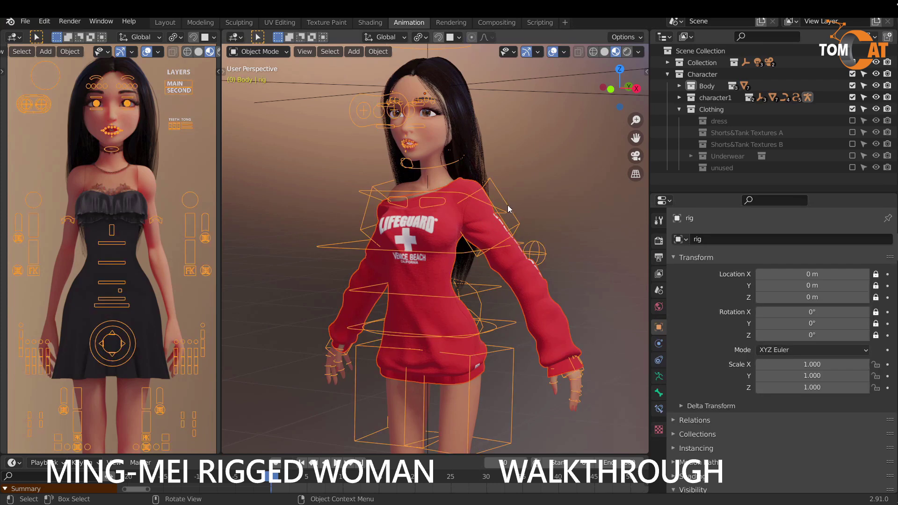
key(ctrl+p)
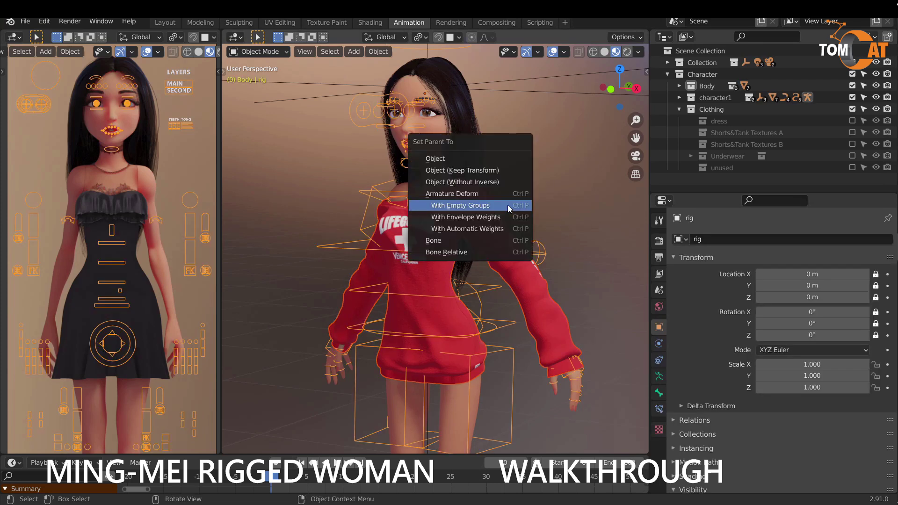
click(475, 203)
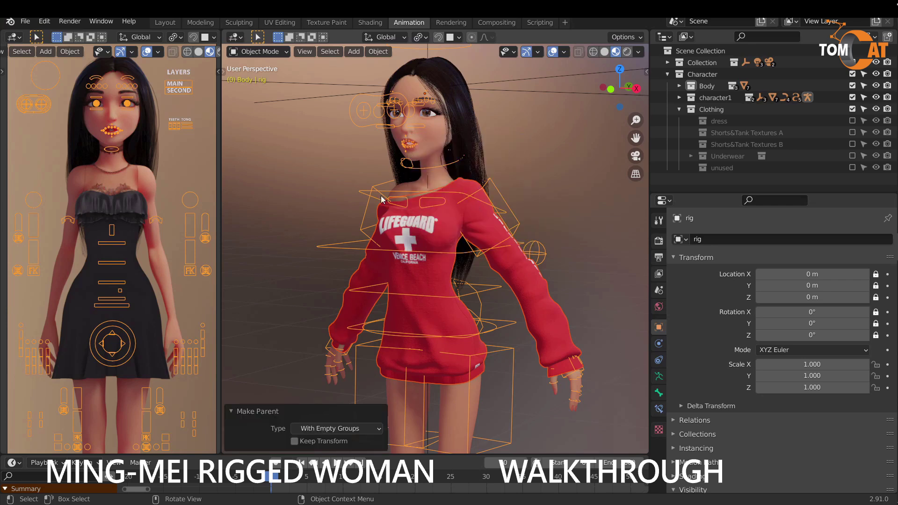
click(290, 191)
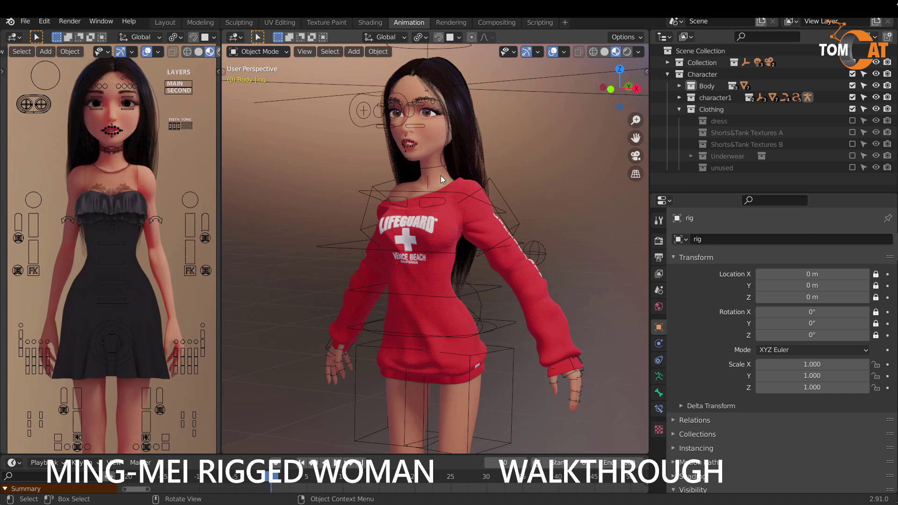
Step: Transfer the Body's vertex weights to the sweatshirt in Weight Paint mode with source layers By Name, and return to Object Mode
click(441, 175)
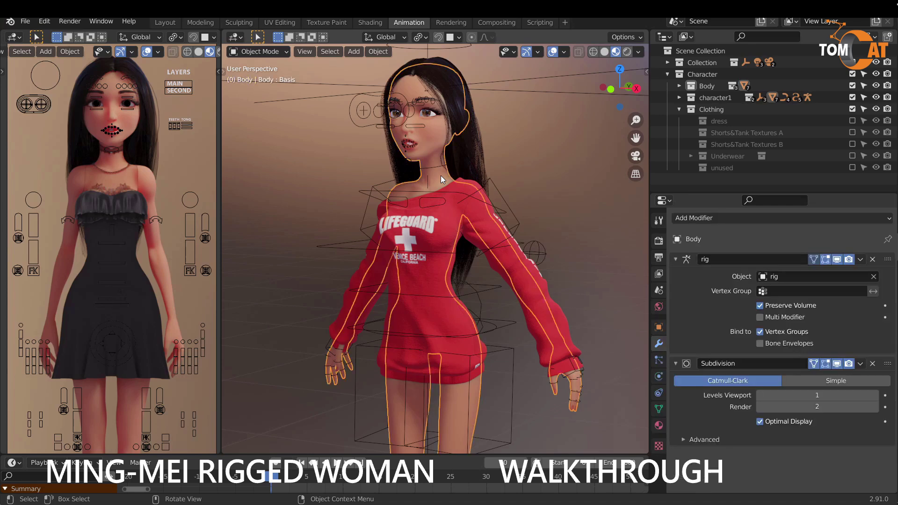
click(481, 218)
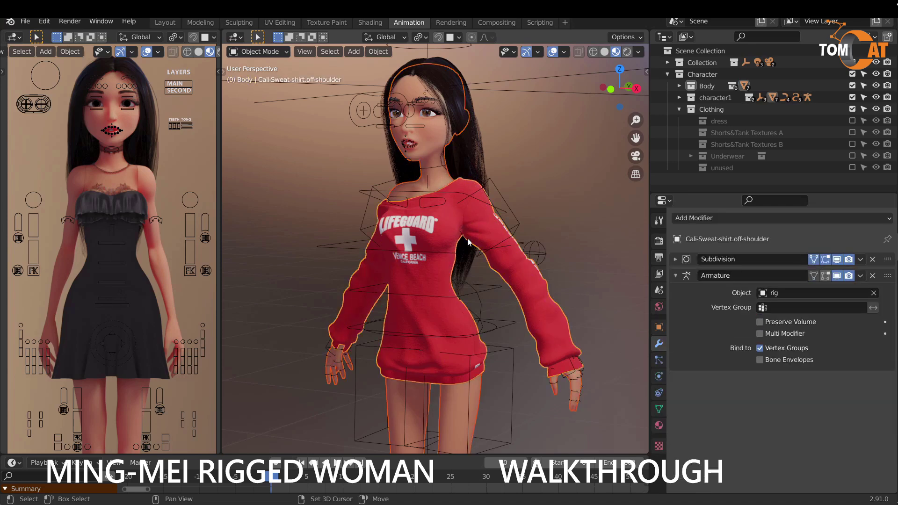
click(270, 55)
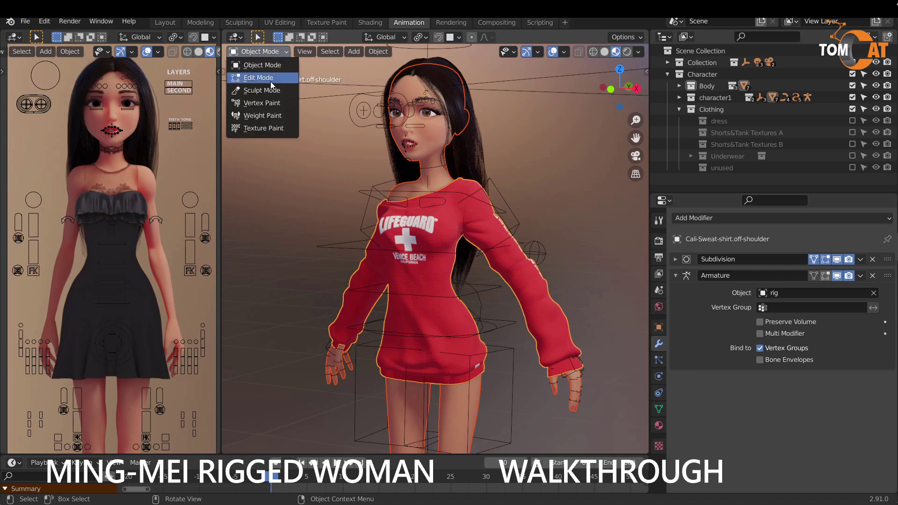
click(266, 116)
click(359, 52)
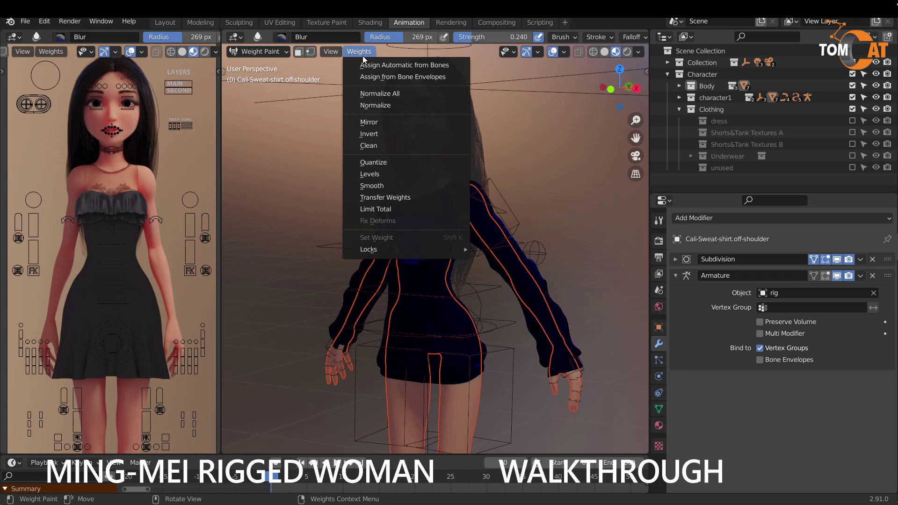
click(384, 198)
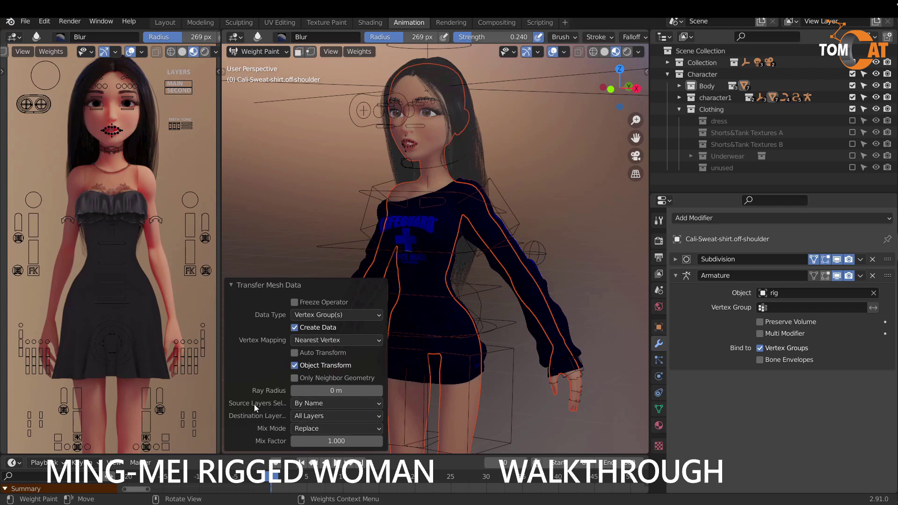
click(301, 403)
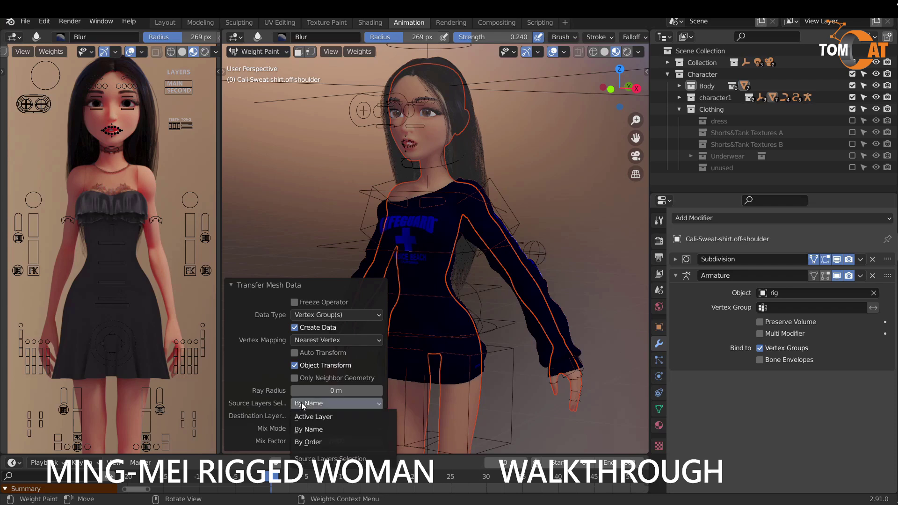
click(304, 429)
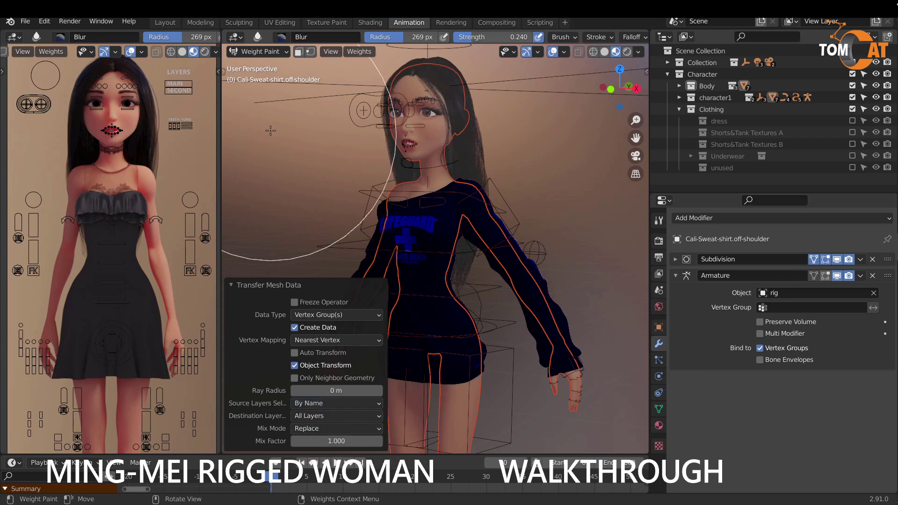
click(261, 53)
click(260, 63)
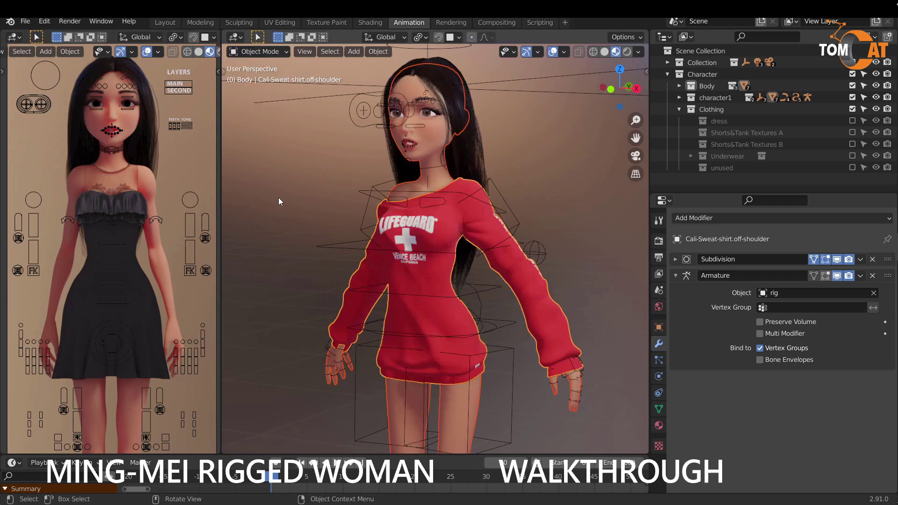
Step: Put the rig in Pose Mode and test the sweatshirt's deformation by moving both hand IK controls, cancelling each move
click(359, 330)
middle_drag(346, 335, 341, 313)
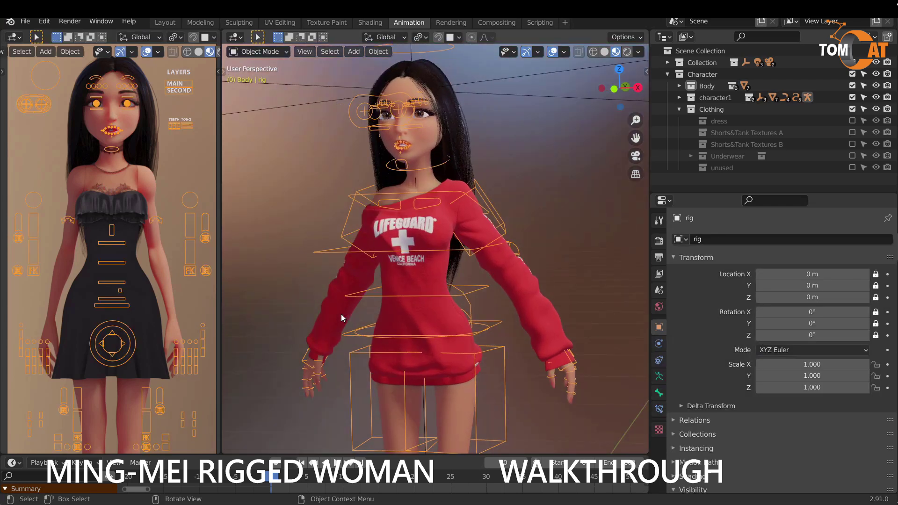
click(441, 275)
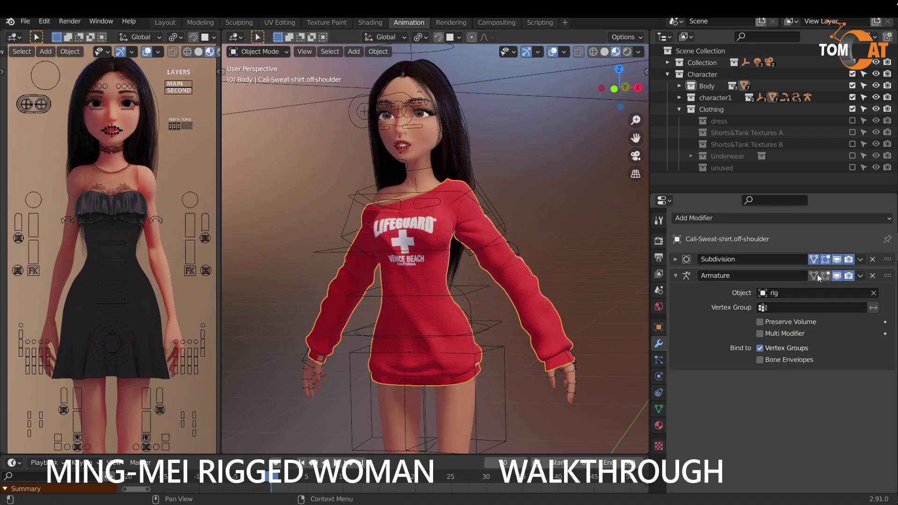
click(365, 296)
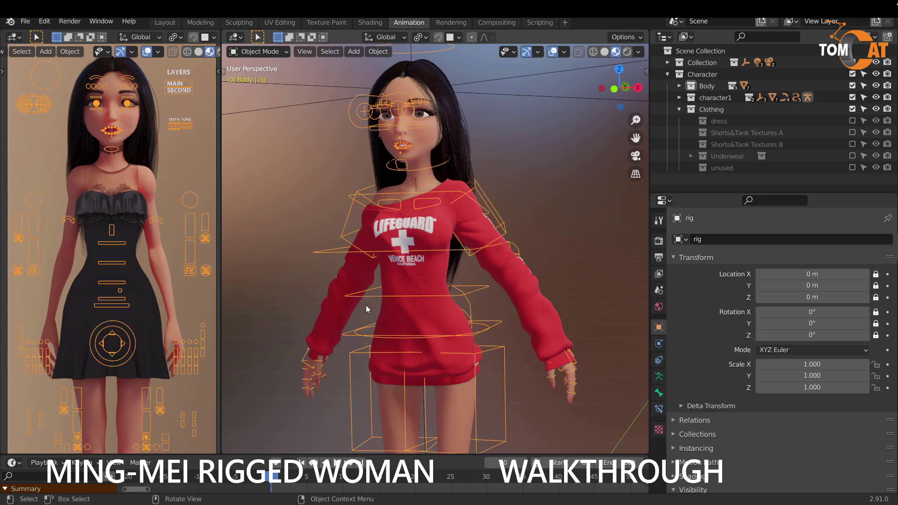
key(ctrl+Tab)
click(298, 358)
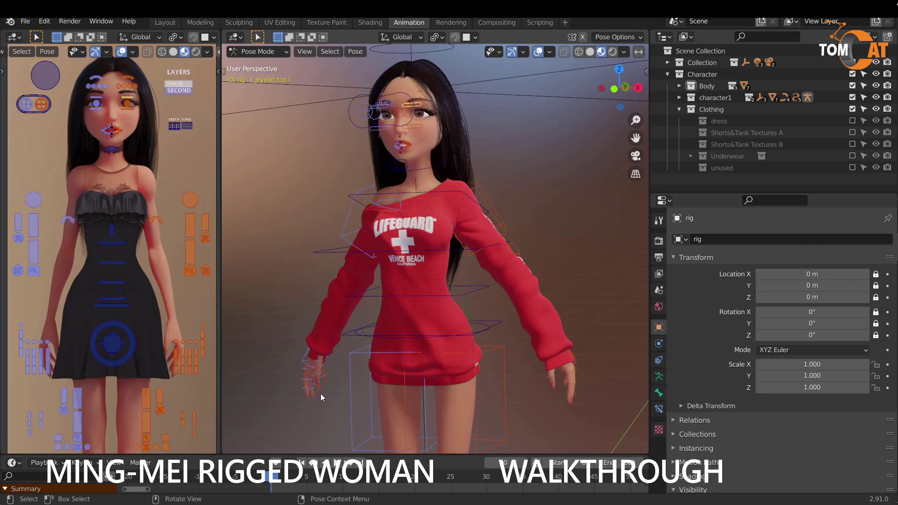
key(g)
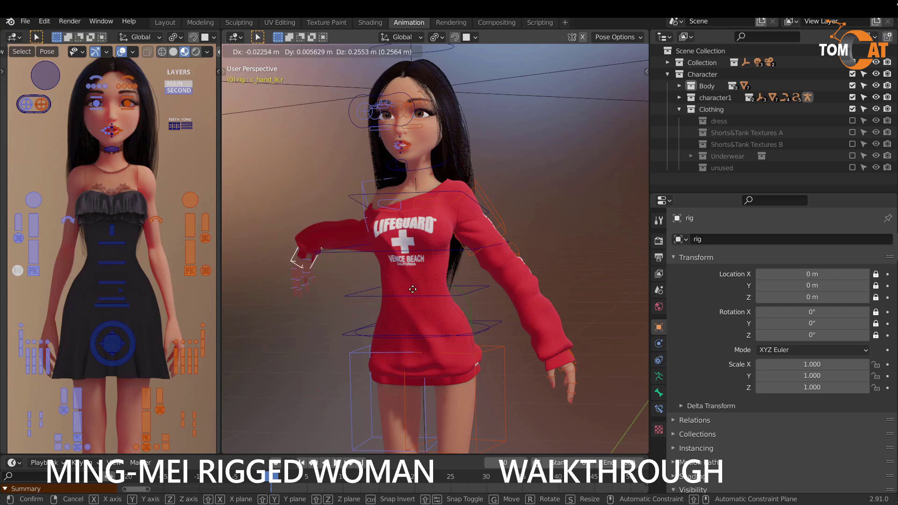
key(Escape)
click(566, 374)
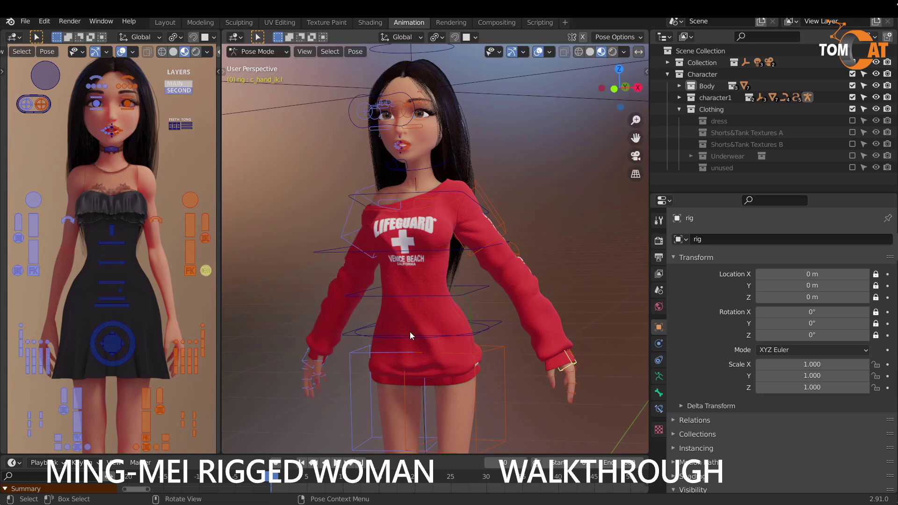
key(g)
key(Escape)
Step: Try moving the right lower lip control downward on the character's face, and cancel the move
scroll(426, 246, up, 4)
scroll(458, 305, up, 6)
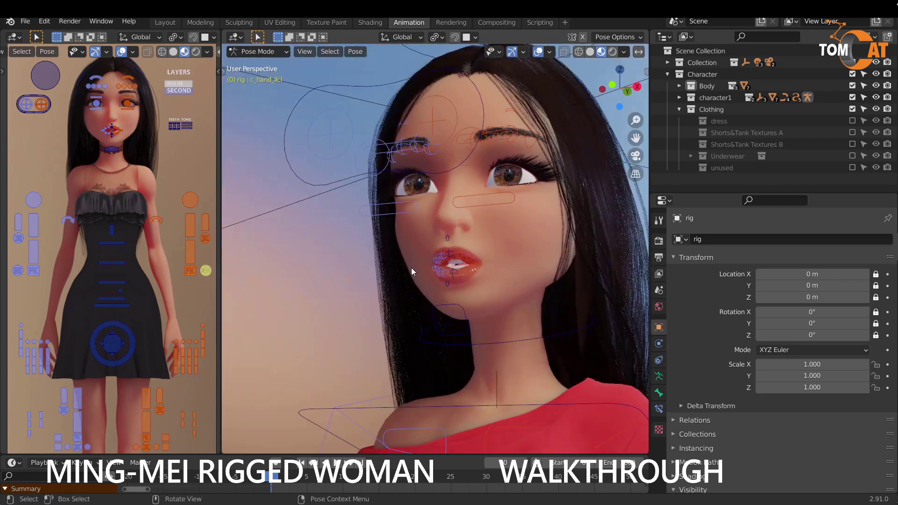
scroll(419, 306, up, 3)
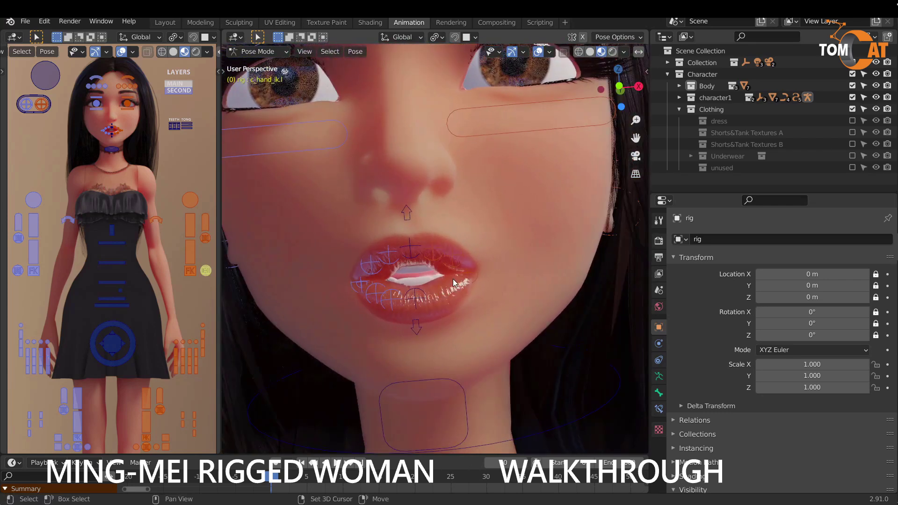
scroll(518, 284, down, 7)
scroll(506, 283, down, 3)
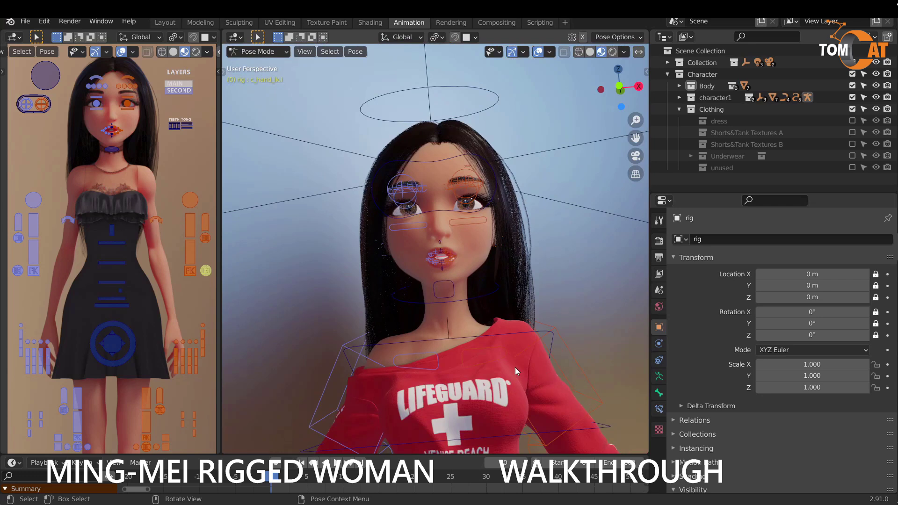
scroll(441, 344, up, 6)
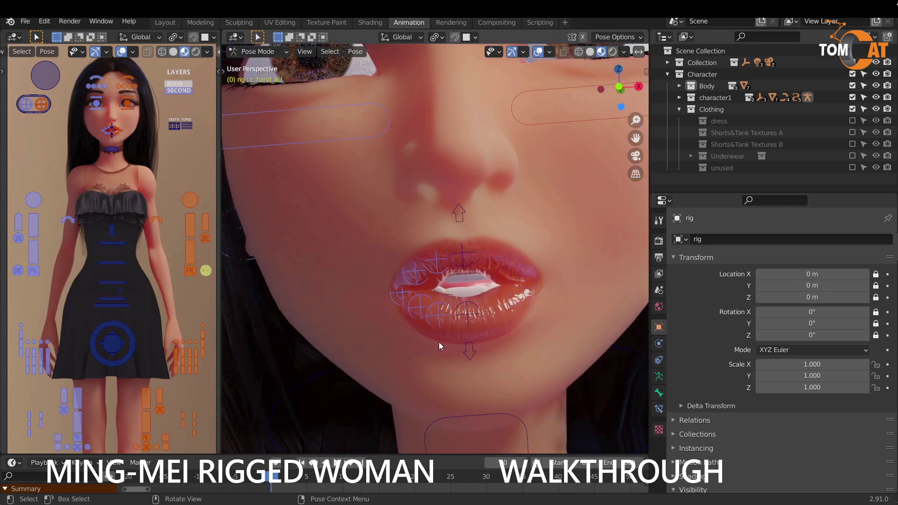
click(434, 322)
scroll(432, 331, down, 4)
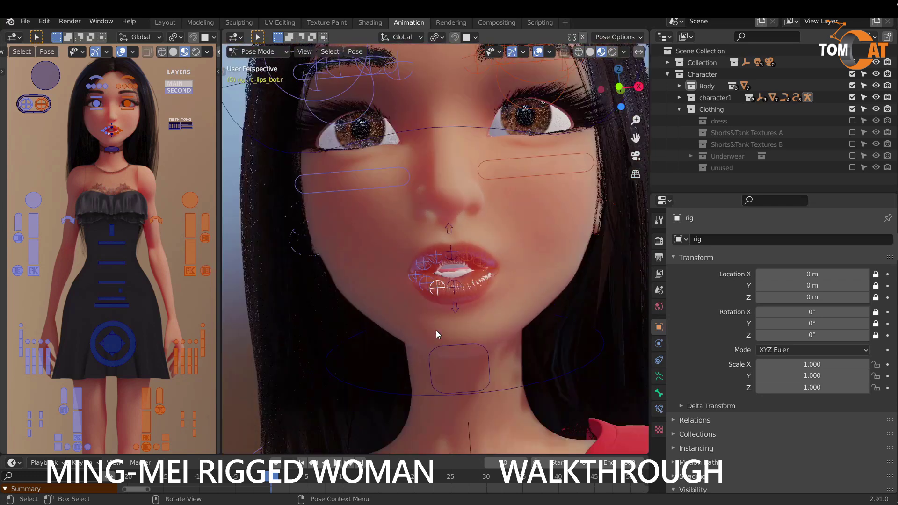
scroll(422, 320, up, 3)
scroll(422, 320, up, 2)
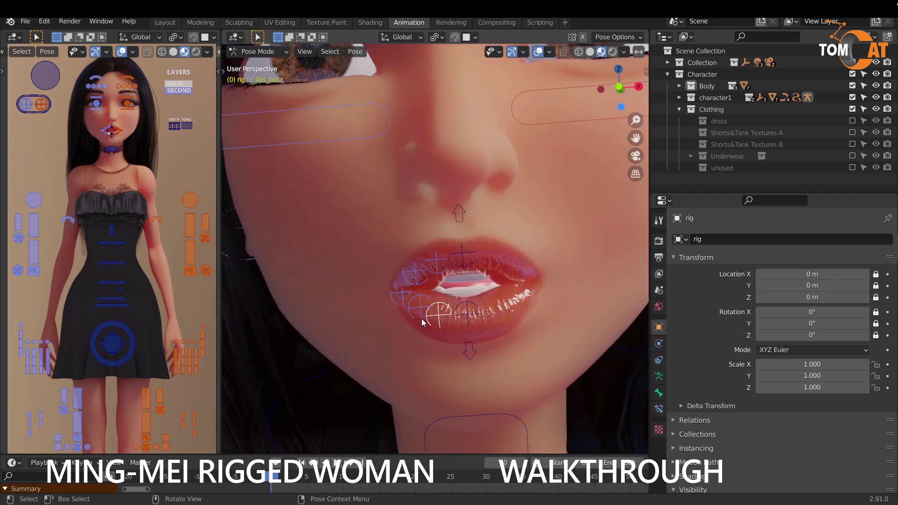
key(g)
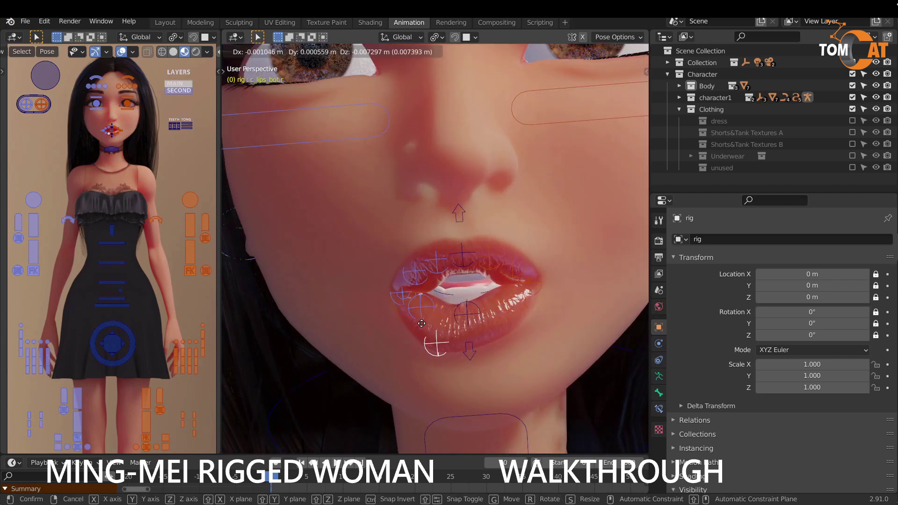
right_click(425, 361)
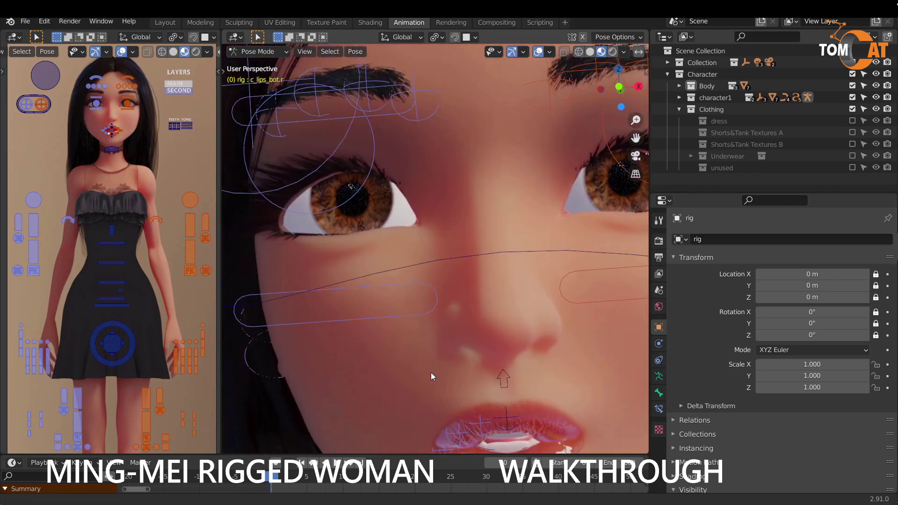
Step: Try moving the inner control of the character's right eyebrow, and cancel the move
click(379, 138)
key(g)
right_click(383, 181)
scroll(381, 178, down, 3)
click(378, 155)
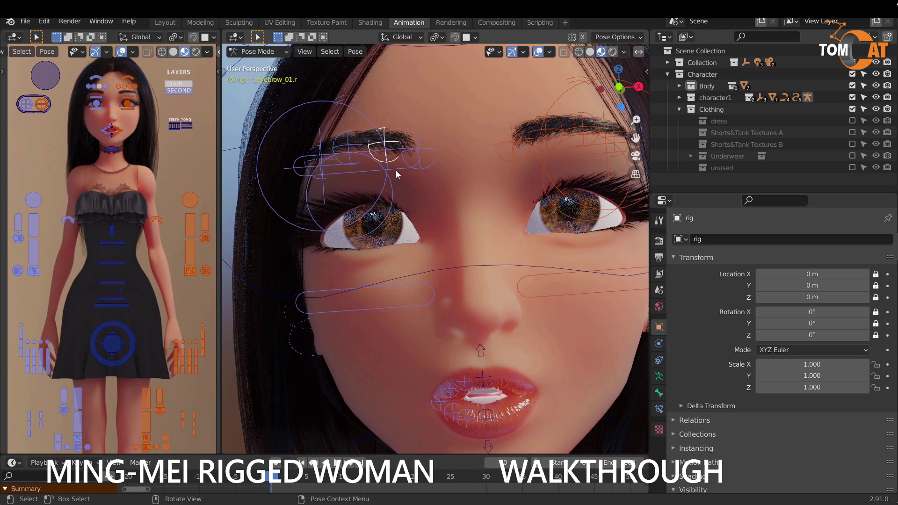
Step: Return the rig to Object Mode, deselect everything and select the red sweatshirt
scroll(419, 204, down, 3)
key(ctrl+Tab)
scroll(349, 195, down, 2)
key(alt+a)
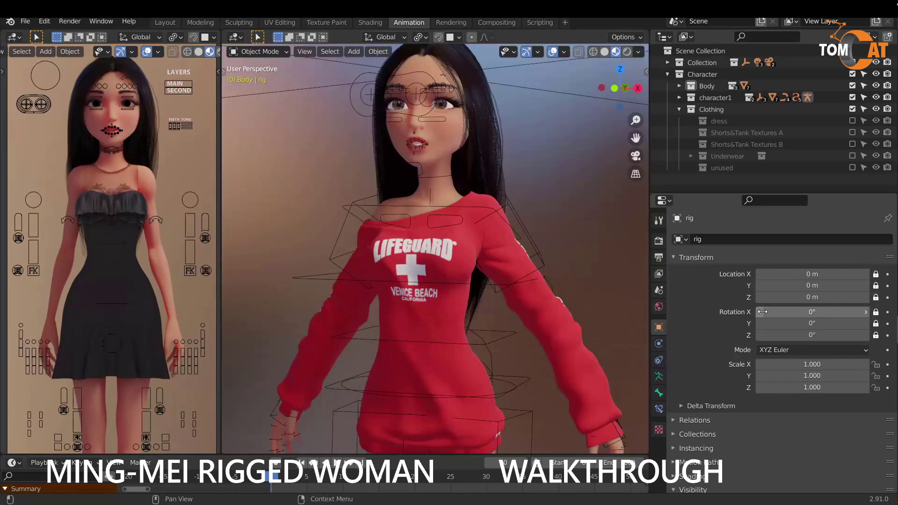
middle_drag(467, 262, 508, 290)
click(545, 306)
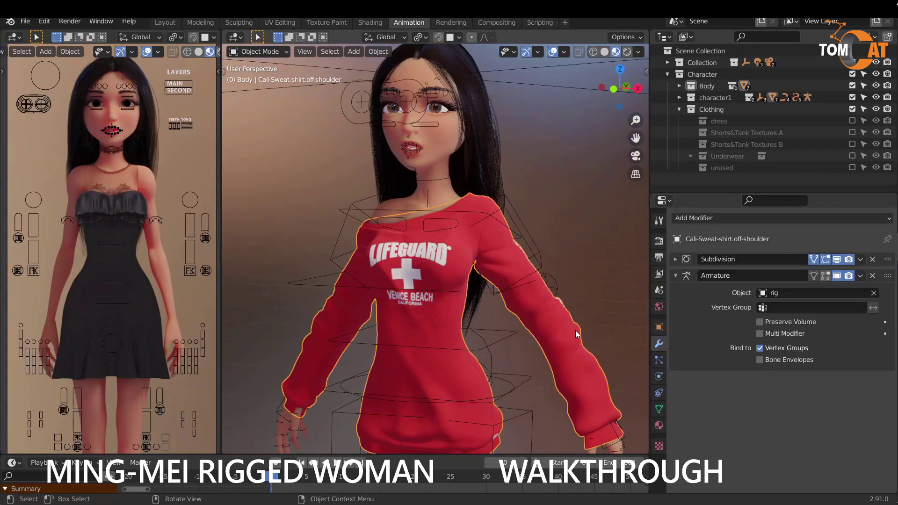
Step: Open the sweatshirt's mesh data properties, enlarge the properties editor and examine the full vertex group list
click(658, 408)
drag(702, 189, 702, 88)
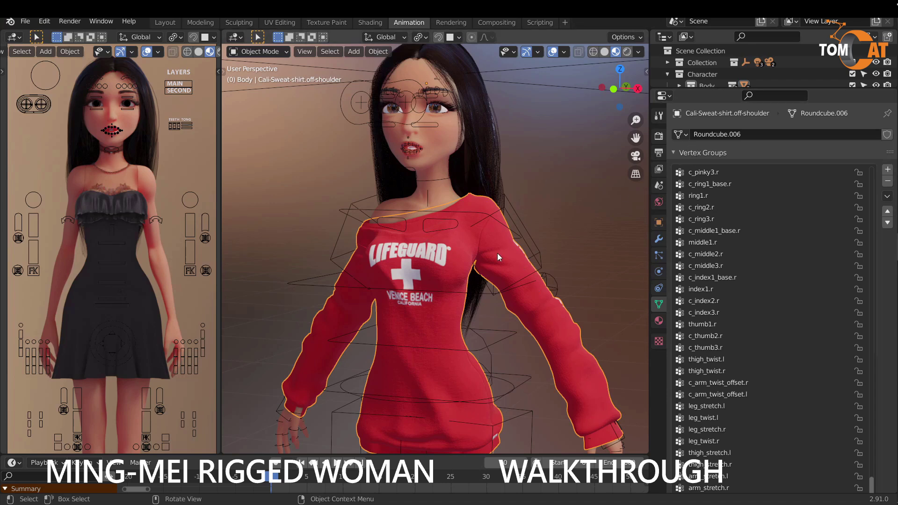
middle_drag(400, 252, 437, 290)
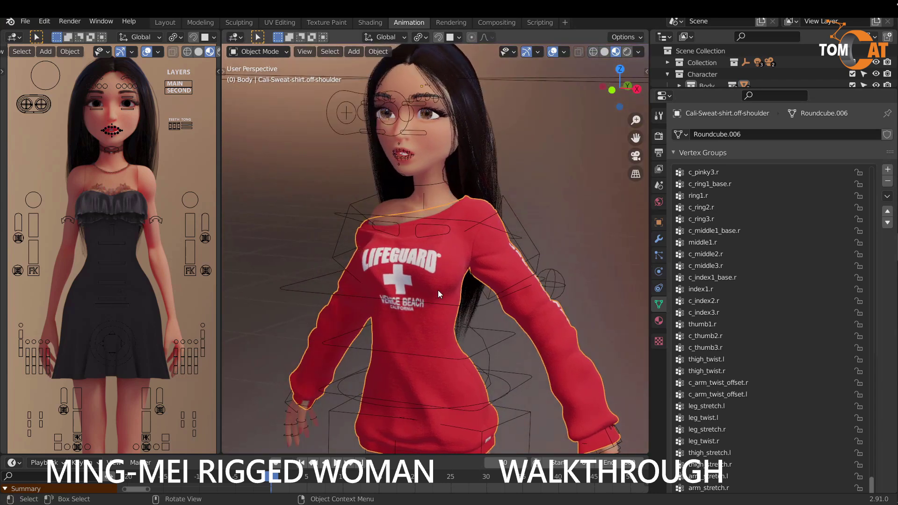
scroll(756, 309, up, 5)
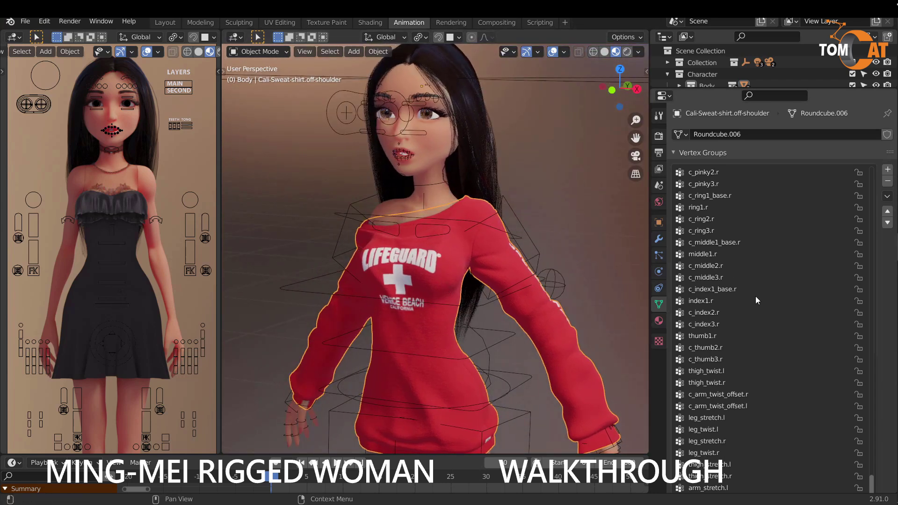
scroll(748, 364, down, 5)
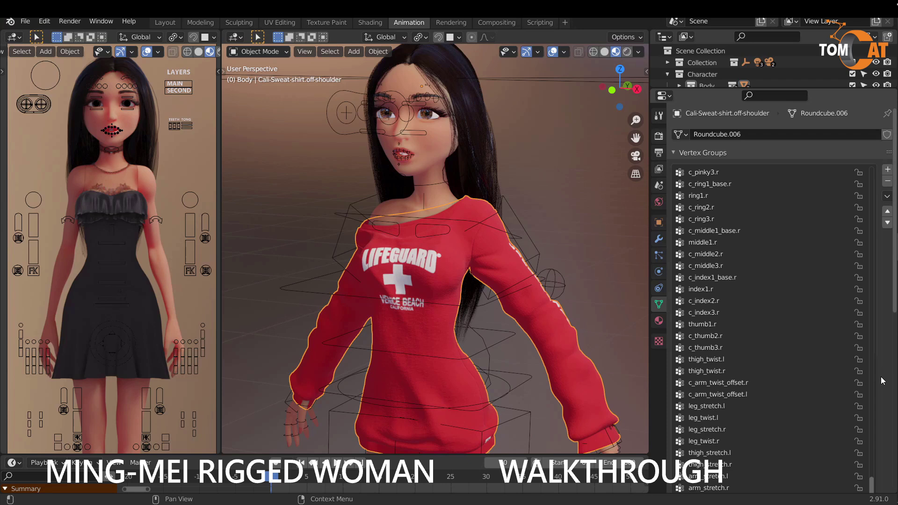
scroll(881, 380, down, 2)
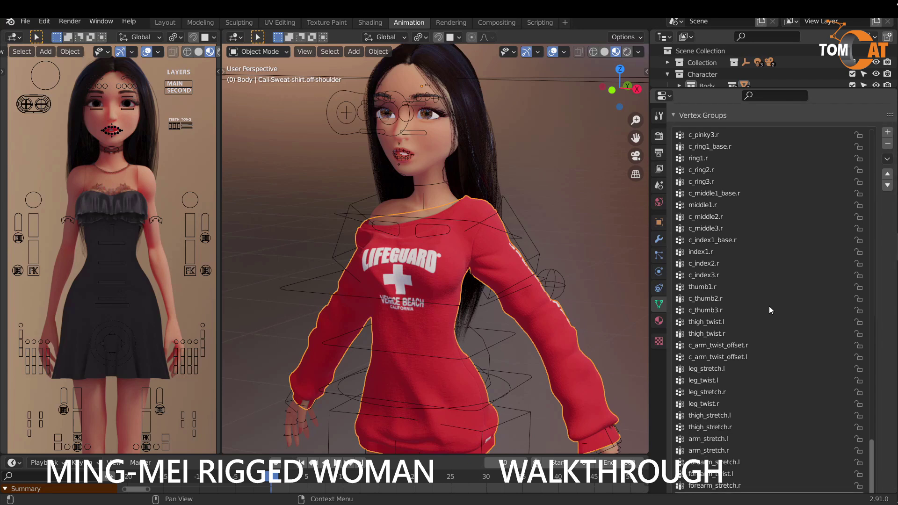
scroll(880, 381, down, 1)
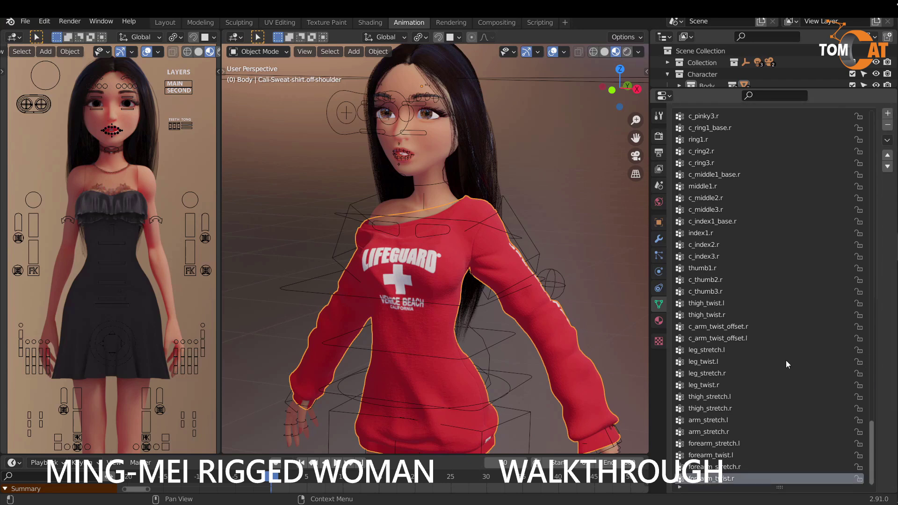
Step: Examine the sweatshirt's vertex groups from root.x onward, picking spine_02.x, c_spine_02_bend.x and spine_03.x along the way
drag(872, 445, 856, 101)
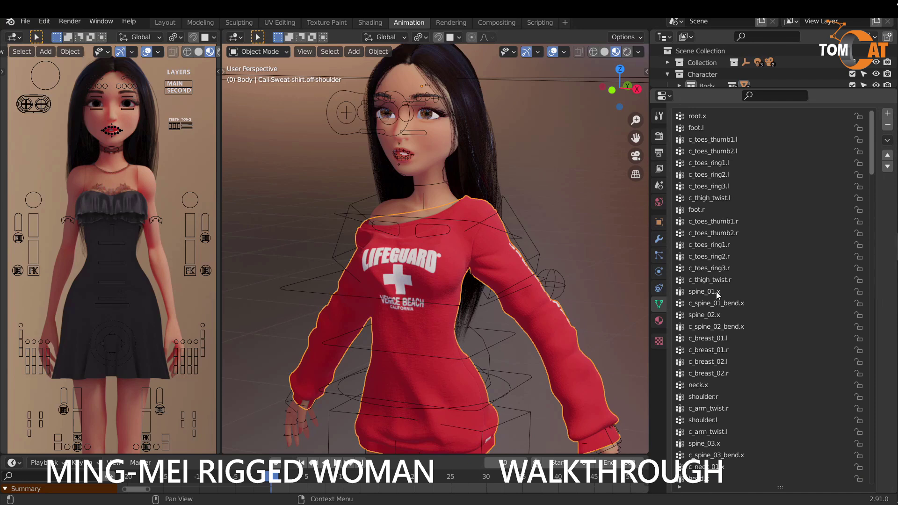
click(697, 316)
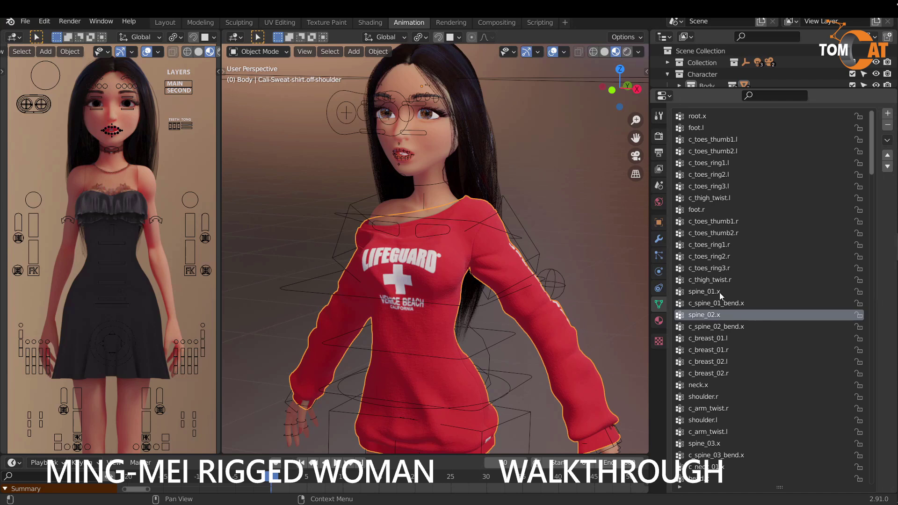
scroll(770, 330, down, 1)
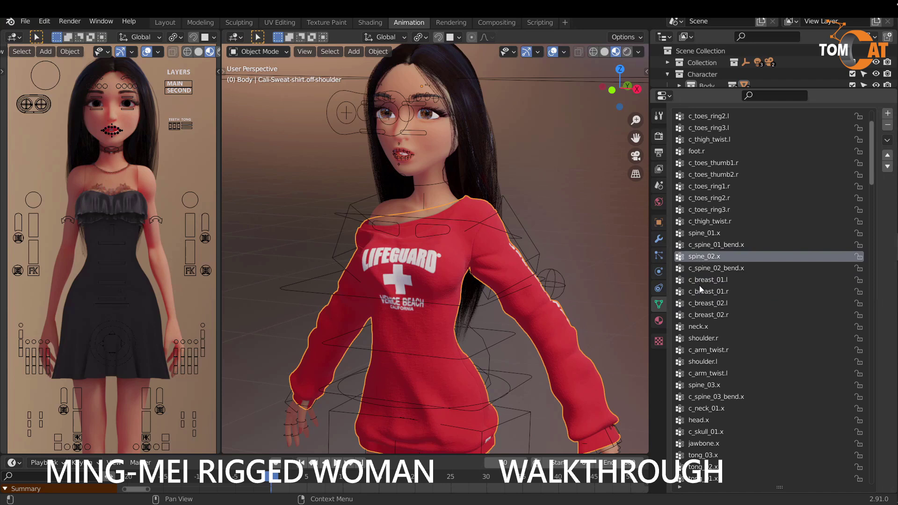
click(697, 270)
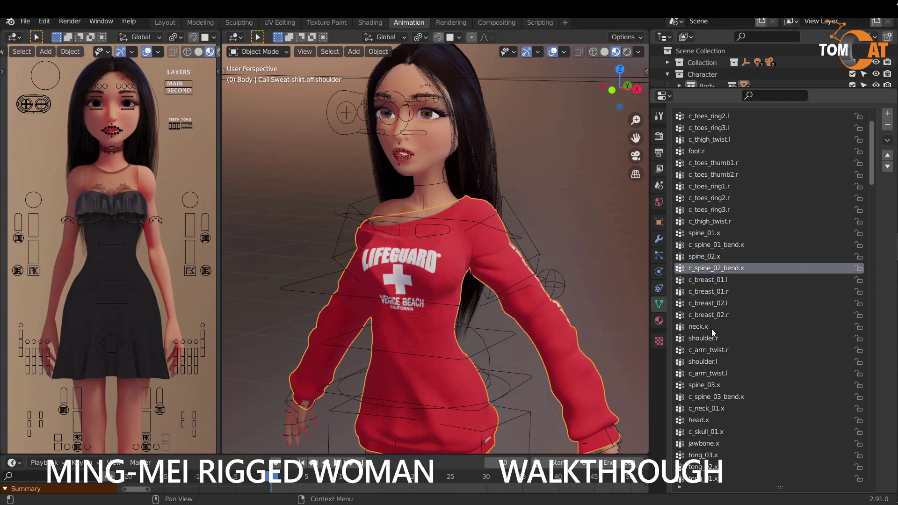
click(703, 388)
scroll(718, 403, down, 3)
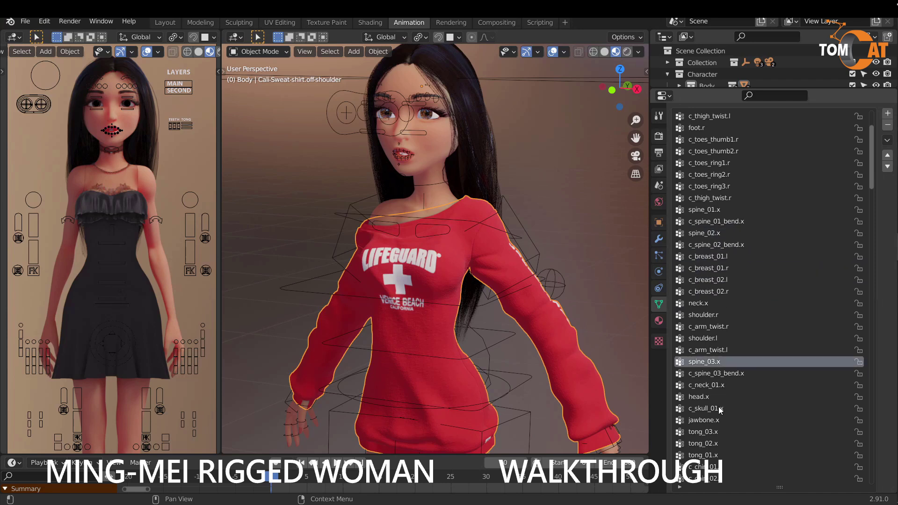
scroll(711, 381, down, 8)
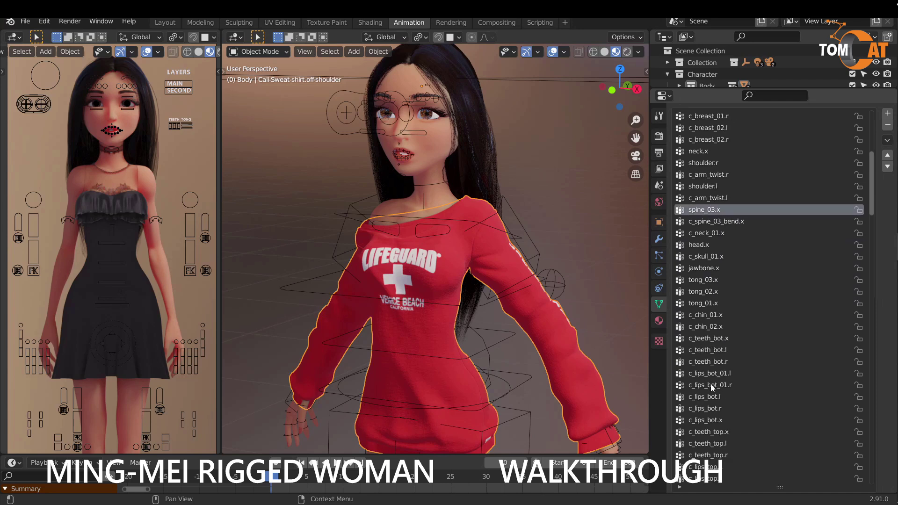
scroll(711, 388, down, 8)
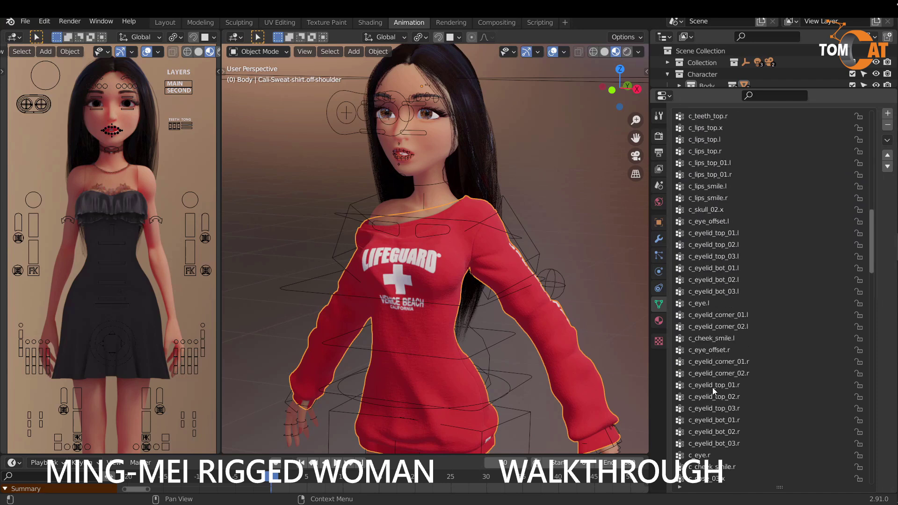
scroll(711, 382, down, 8)
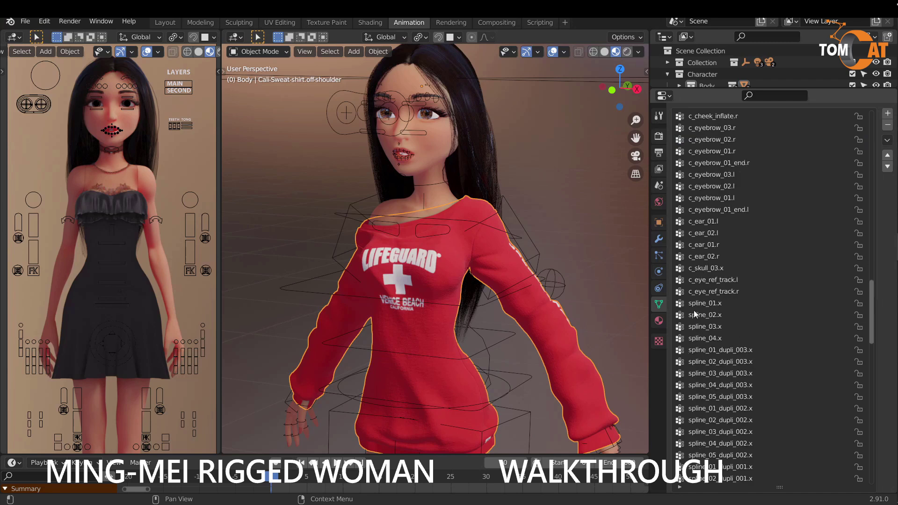
Step: Delete all the sweatshirt's spline vertex groups, from spline_04_dupli_001.x back to spline_01.x, and check the rest of the list
scroll(697, 369, down, 3)
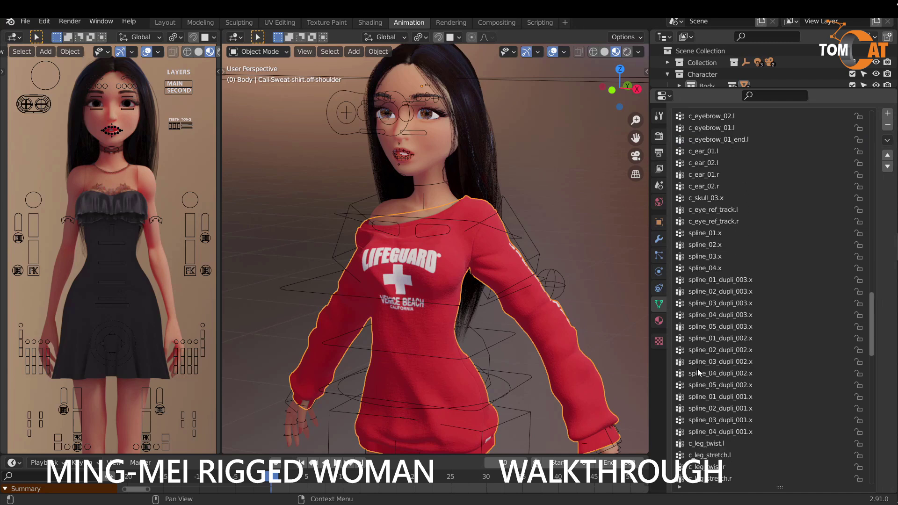
click(709, 419)
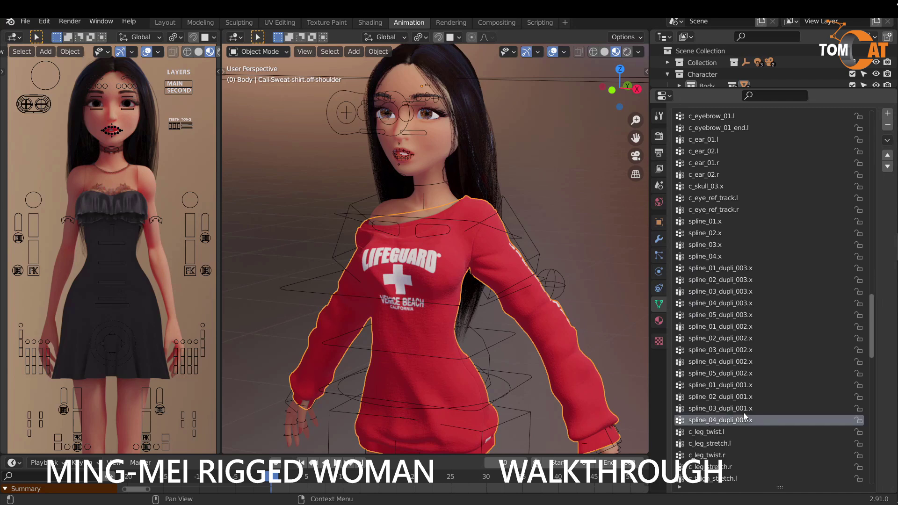
click(887, 126)
click(887, 126)
click(888, 126)
click(887, 126)
click(887, 127)
click(887, 126)
click(887, 126)
click(887, 127)
click(888, 126)
click(887, 127)
click(887, 127)
click(888, 127)
click(888, 126)
click(887, 126)
click(887, 126)
click(887, 127)
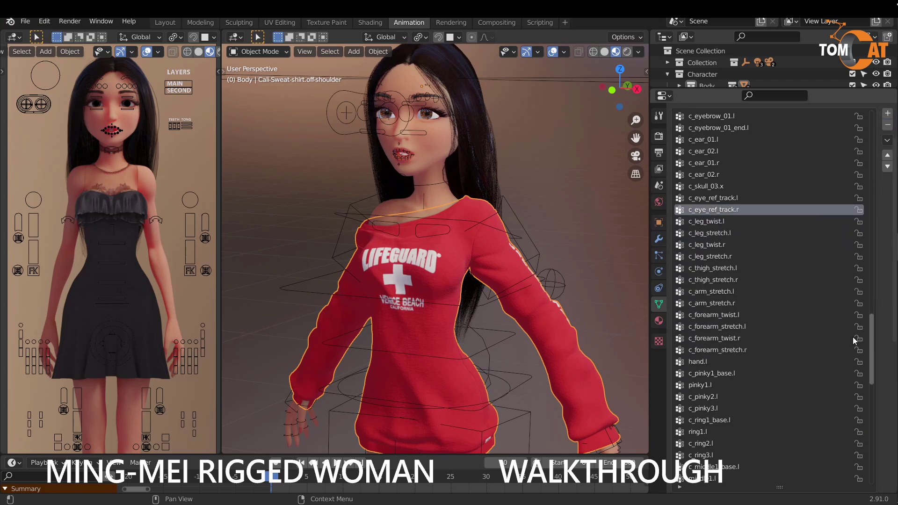
scroll(873, 358, down, 5)
scroll(725, 458, down, 15)
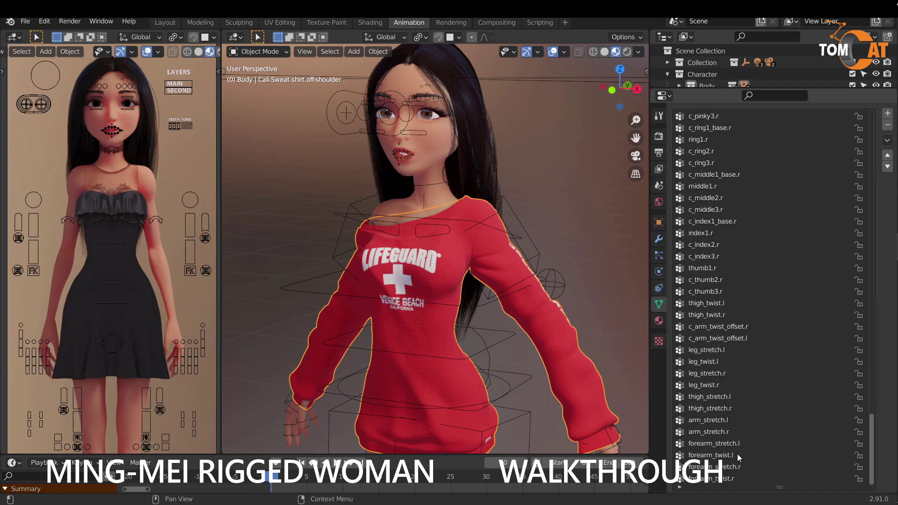
scroll(737, 454, down, 3)
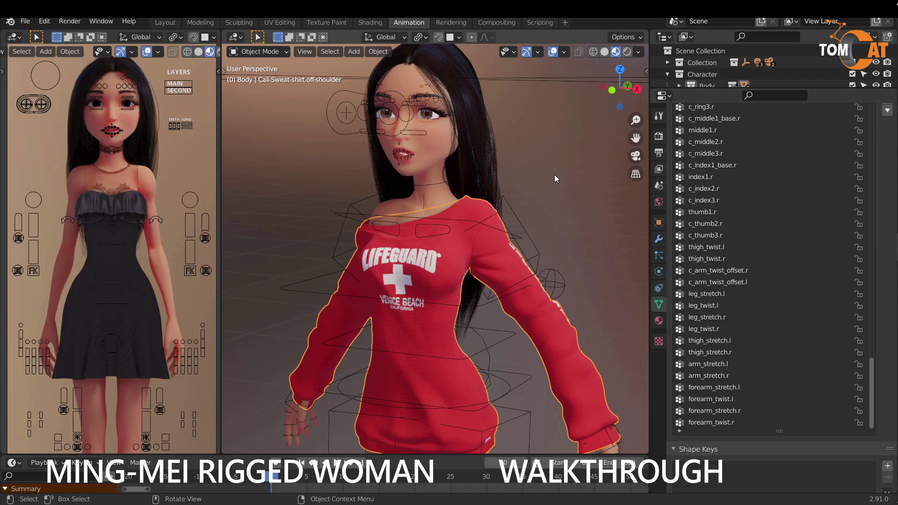
Step: Deselect the sweatshirt, select the character's rig and make only its last armature layer visible
middle_drag(470, 323, 435, 346)
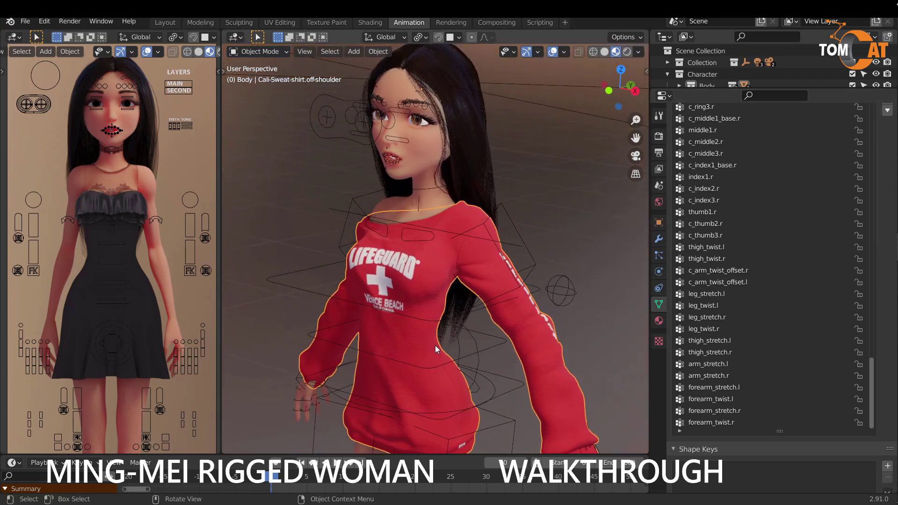
scroll(435, 345, down, 2)
mouse_move(454, 265)
middle_down()
mouse_move(425, 281)
mouse_move(455, 173)
mouse_move(387, 263)
mouse_move(447, 277)
middle_up()
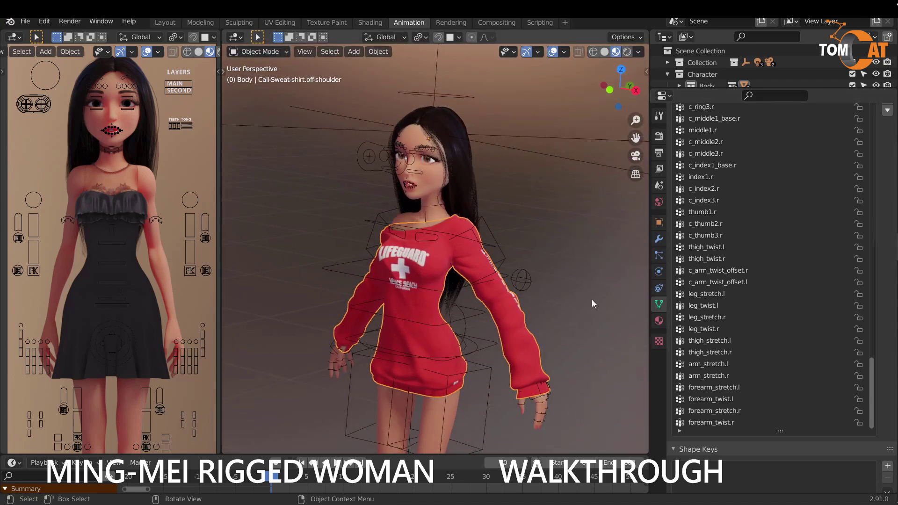
click(584, 285)
click(505, 257)
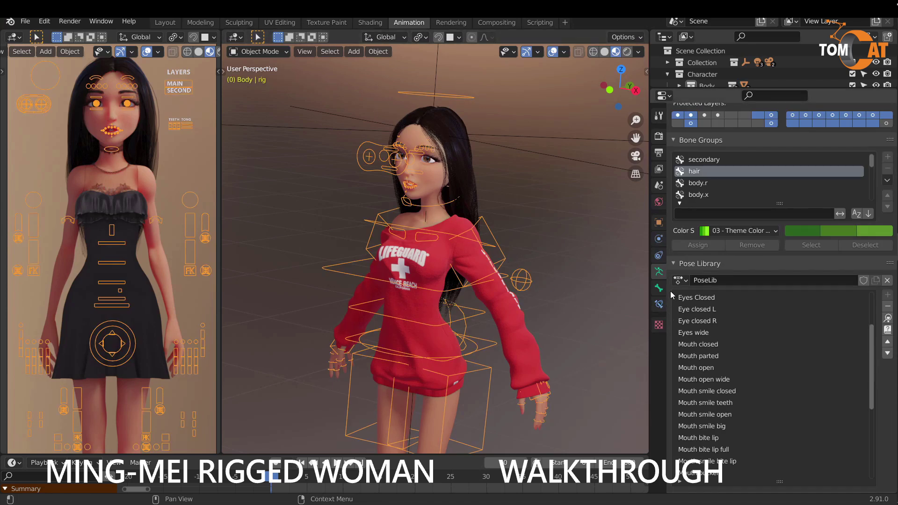
scroll(674, 288, up, 5)
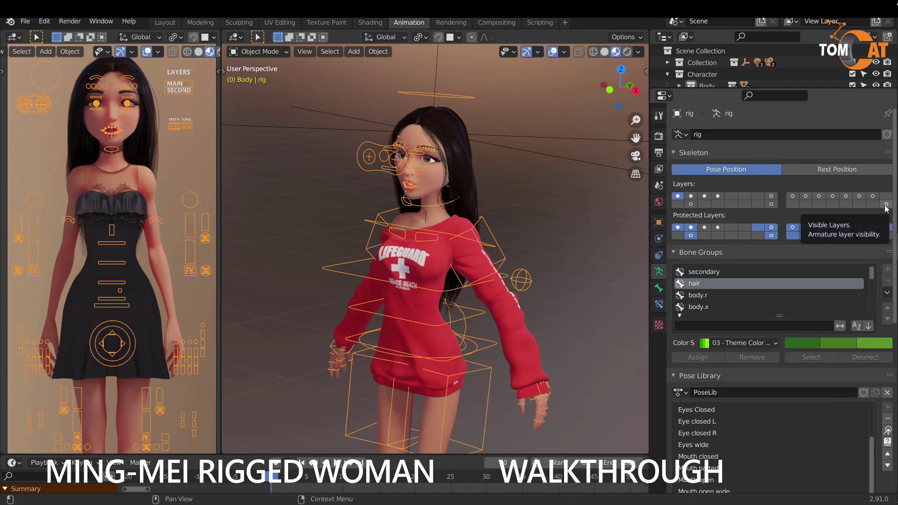
click(885, 205)
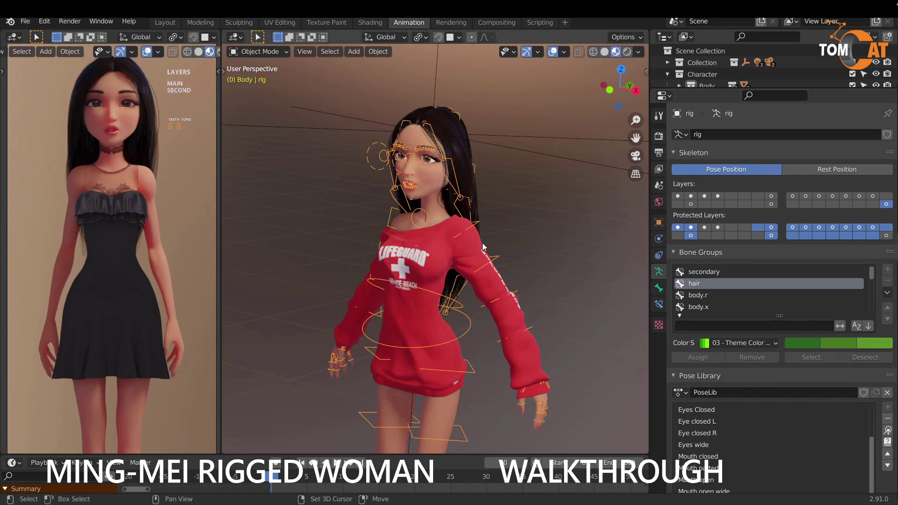
Step: Add the red sweatshirt to the selected rig as the active object and switch it to Weight Paint mode
click(482, 244)
click(264, 51)
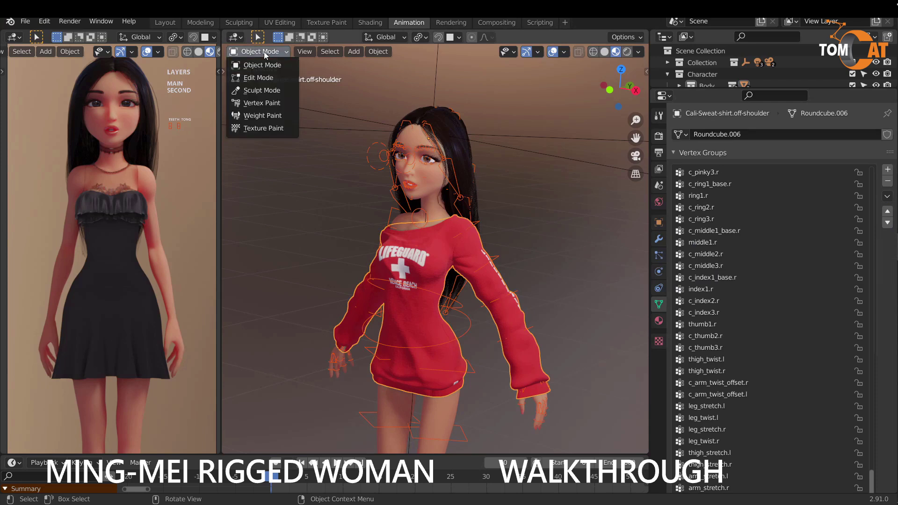
click(264, 115)
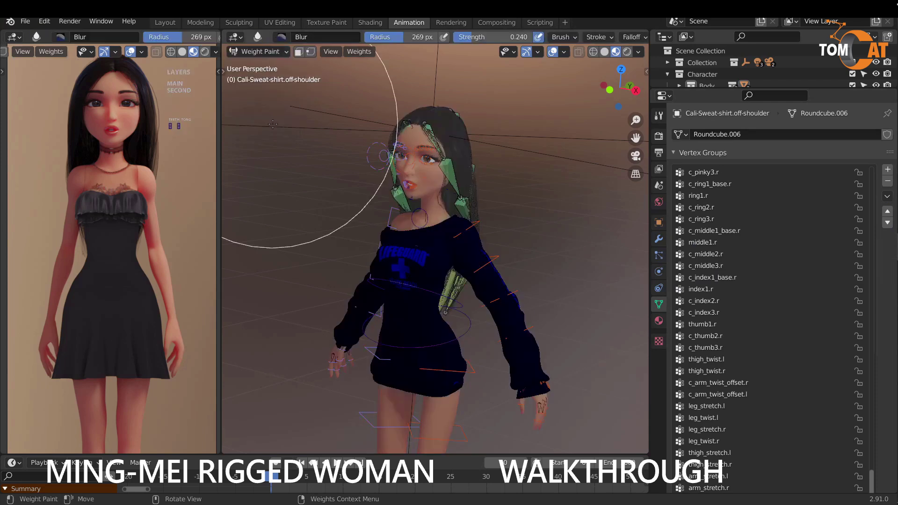
Step: Inspect the sweatshirt's weights for the c_arm_stretch.l, c_spine_01_bend.x and c_thigh_twist.l bones, and return to Object Mode
scroll(391, 291, up, 5)
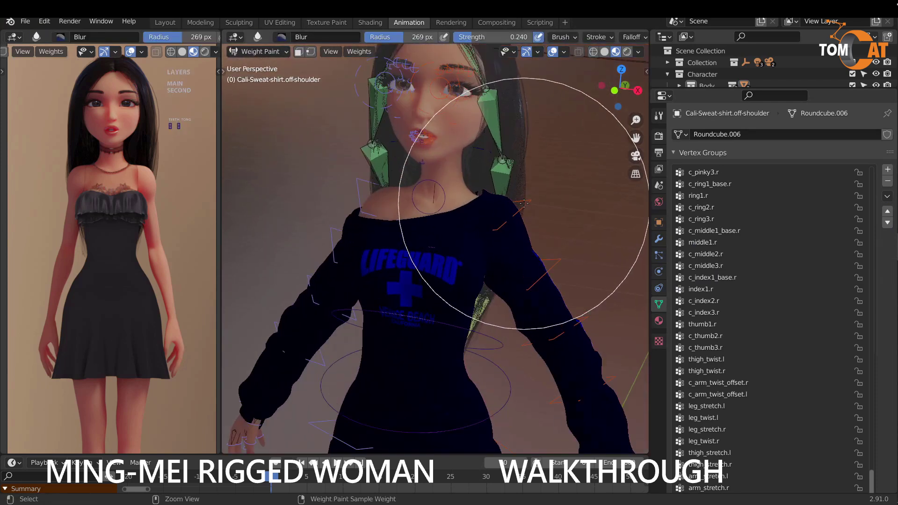
ctrl+click(527, 216)
ctrl+click(553, 269)
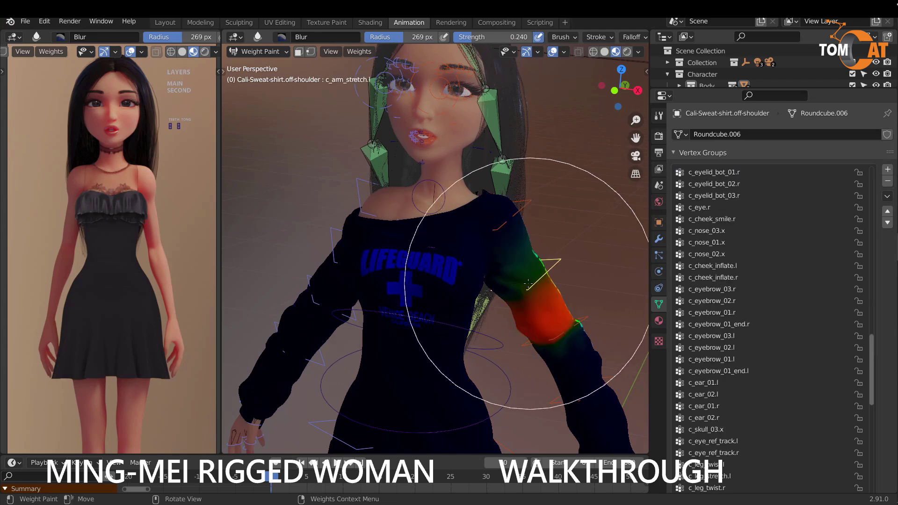
shift+middle_drag(501, 251, 385, 301)
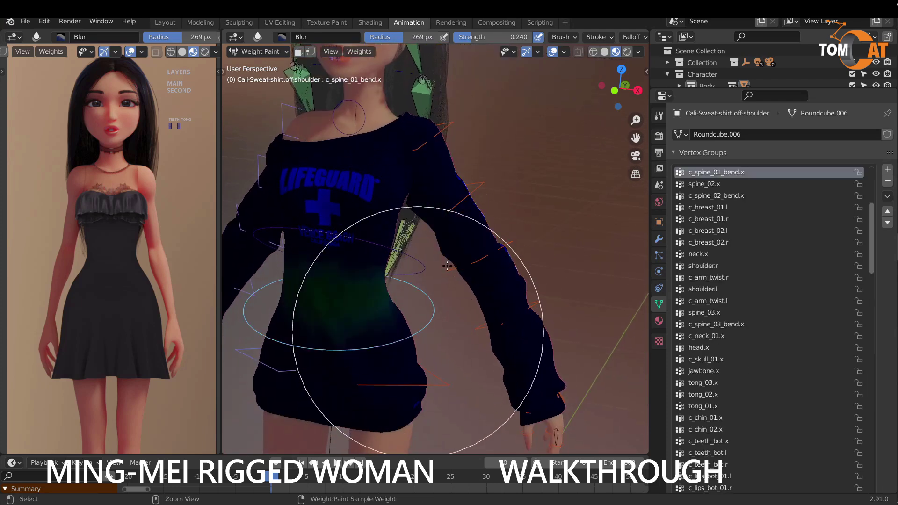
ctrl+click(438, 387)
mouse_move(438, 386)
middle_down()
mouse_move(421, 331)
mouse_move(391, 321)
mouse_move(367, 371)
mouse_move(388, 310)
middle_up()
scroll(388, 310, down, 5)
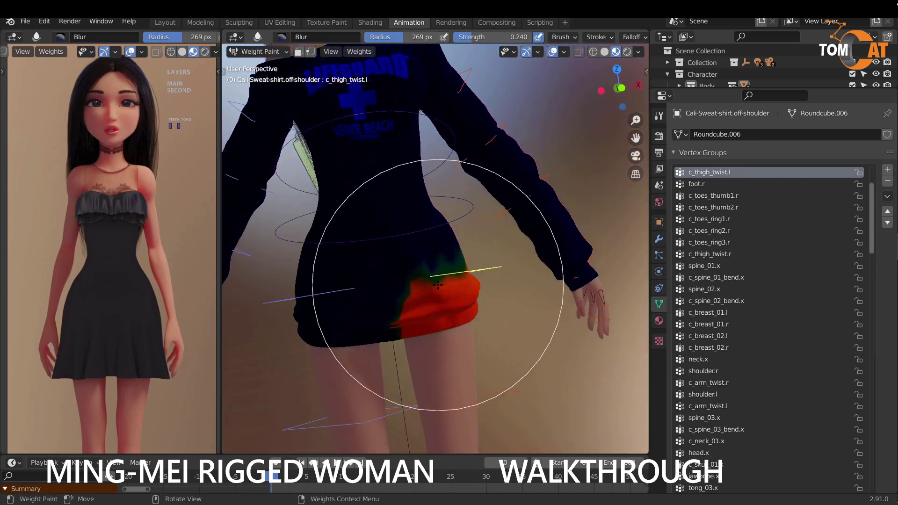
click(257, 51)
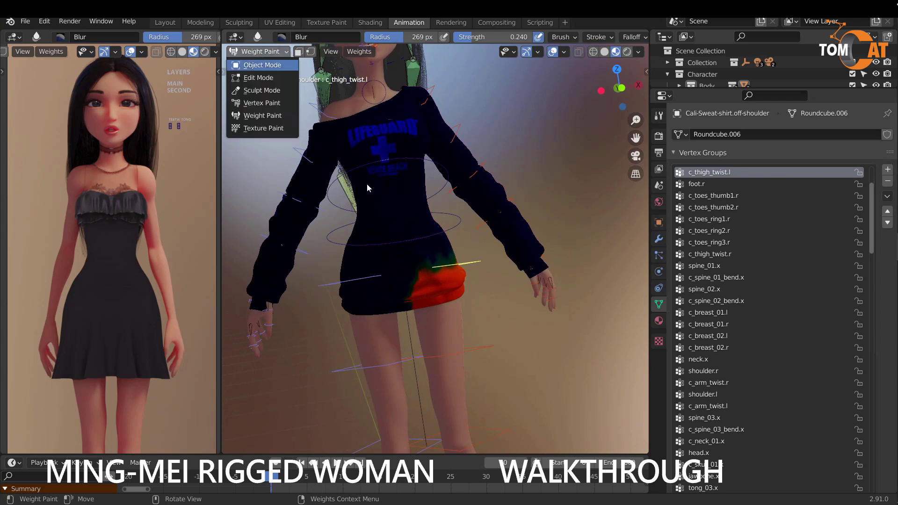
click(255, 61)
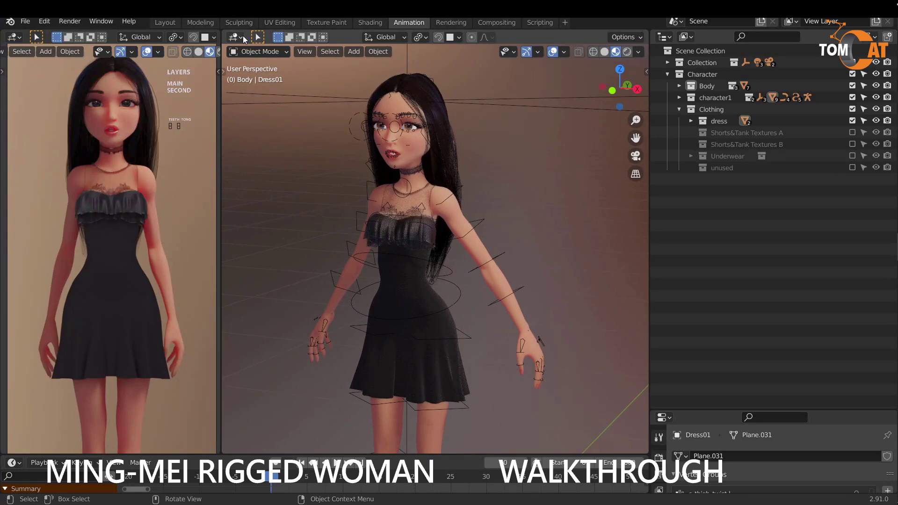
Step: In the Shading workspace, select the dress and set the factor of its color Mix node to 0
click(370, 23)
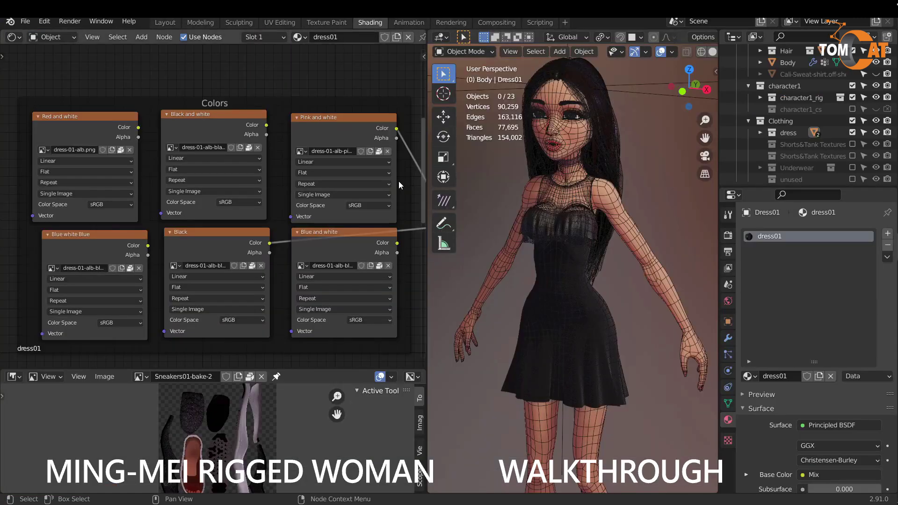
click(605, 348)
scroll(277, 176, down, 1)
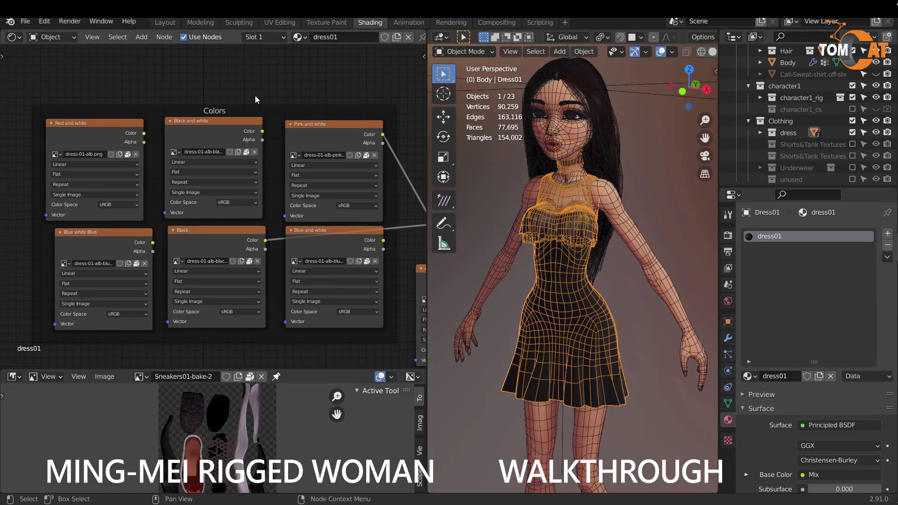
scroll(225, 93, down, 1)
middle_drag(225, 93, 143, 89)
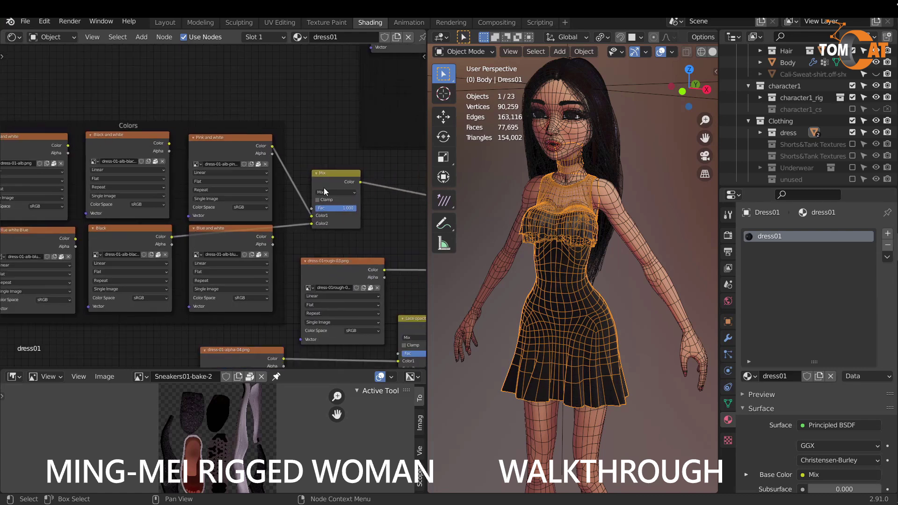
scroll(344, 220, up, 2)
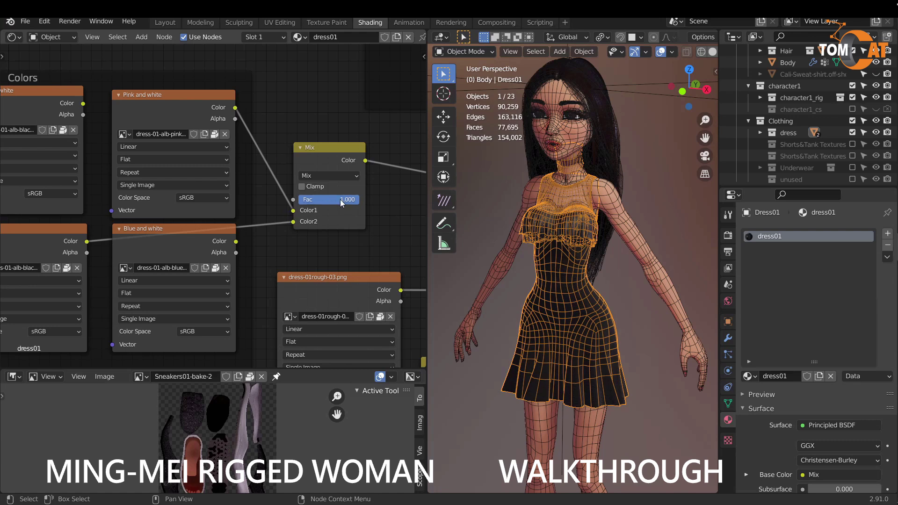
drag(341, 200, 316, 211)
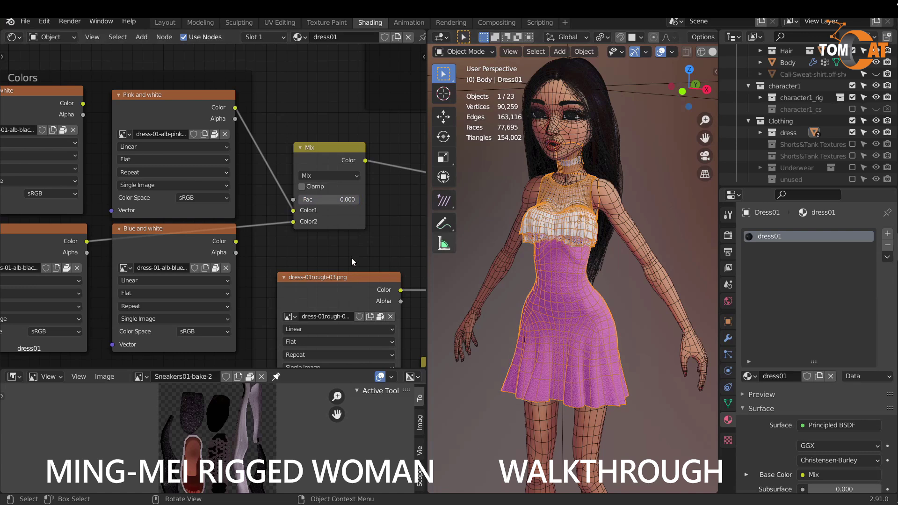
Step: Link the Blue and white texture's color to the Mix node's Color1 input and set the mix factor to 0.520
click(237, 248)
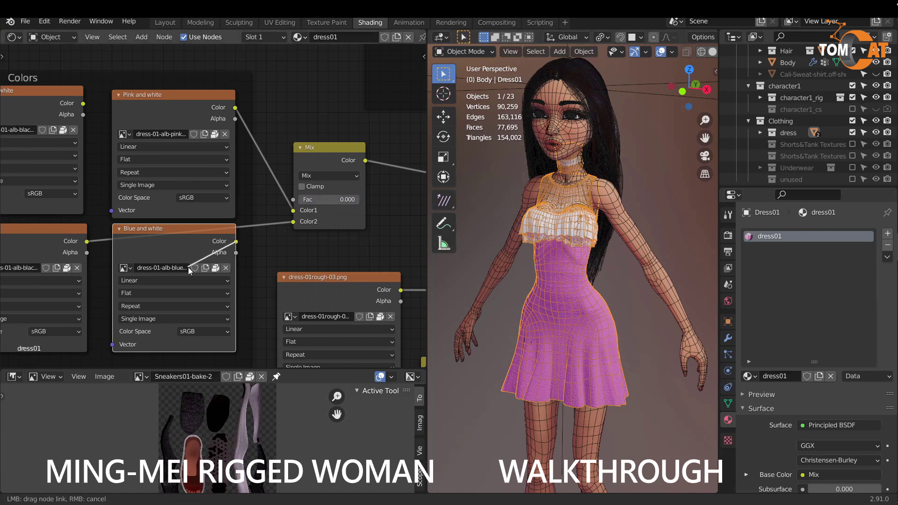
drag(236, 241, 294, 212)
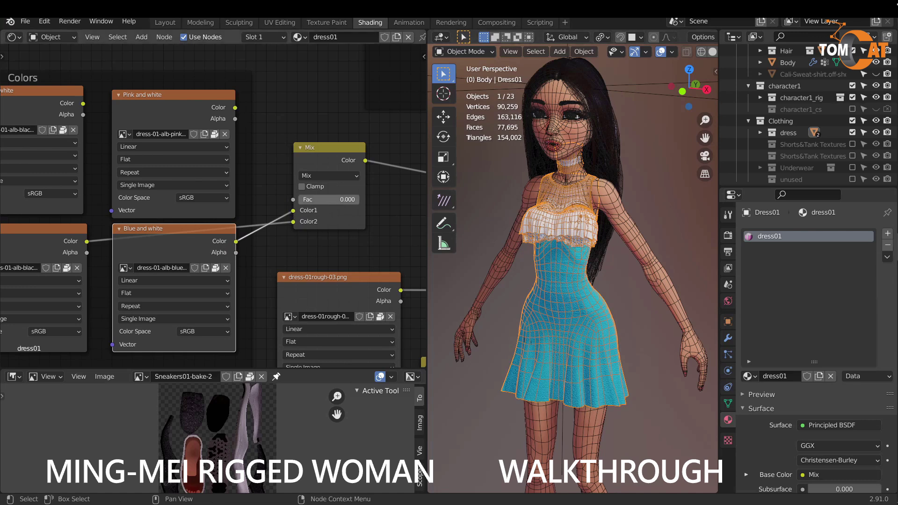
drag(328, 200, 359, 199)
click(506, 262)
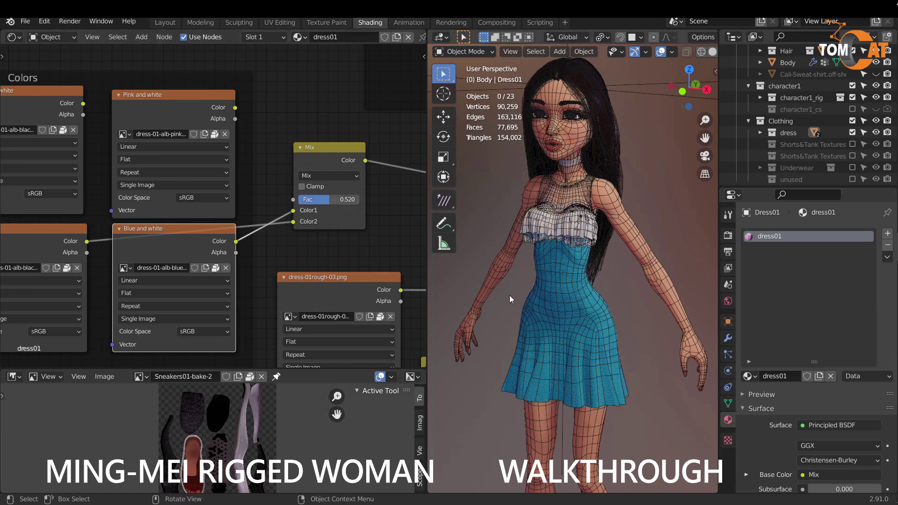
Step: Select the Body to bring up its skin and makeup texture nodes, and hide the viewport overlays
scroll(193, 130, down, 2)
middle_drag(193, 131, 358, 162)
scroll(270, 125, down, 1)
key(shift+alt+z)
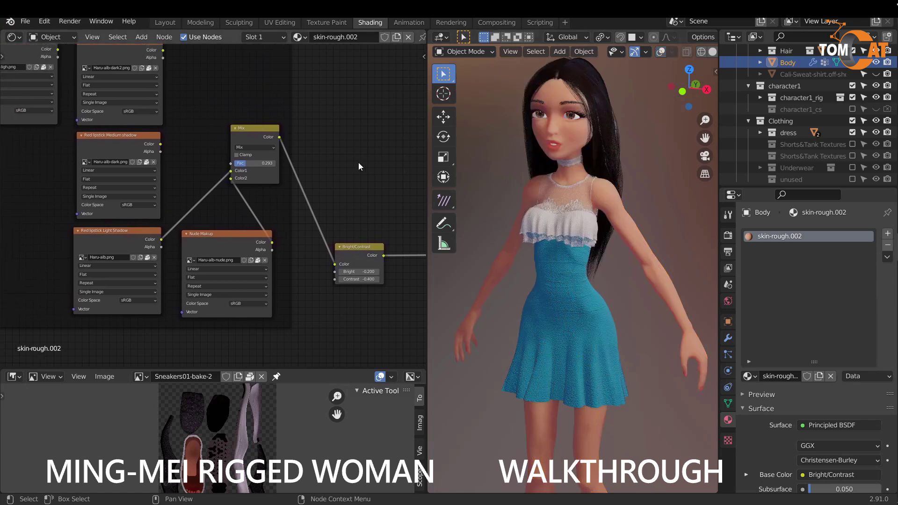
Step: Compare the red and nude makeup on the face by setting the skin Mix node's factor to 1.000, then to 0
scroll(360, 161, up, 2)
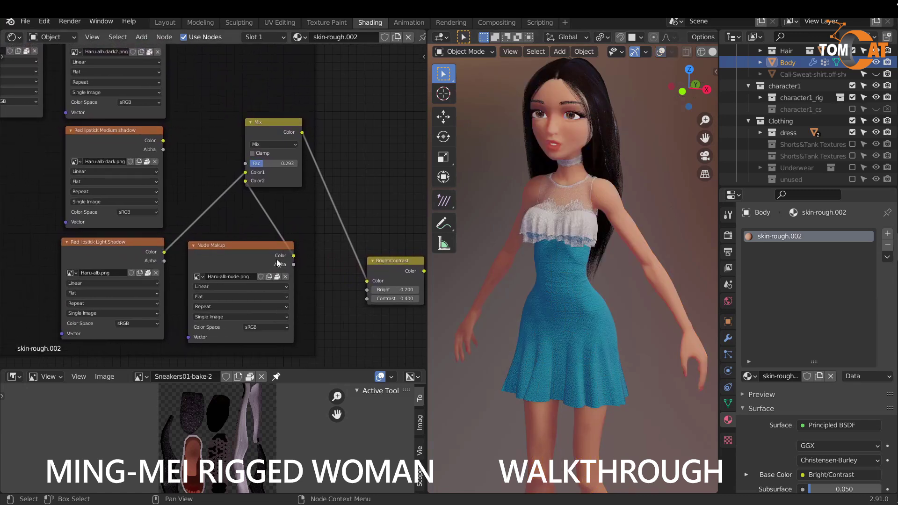
middle_drag(510, 196, 578, 248)
scroll(526, 189, up, 5)
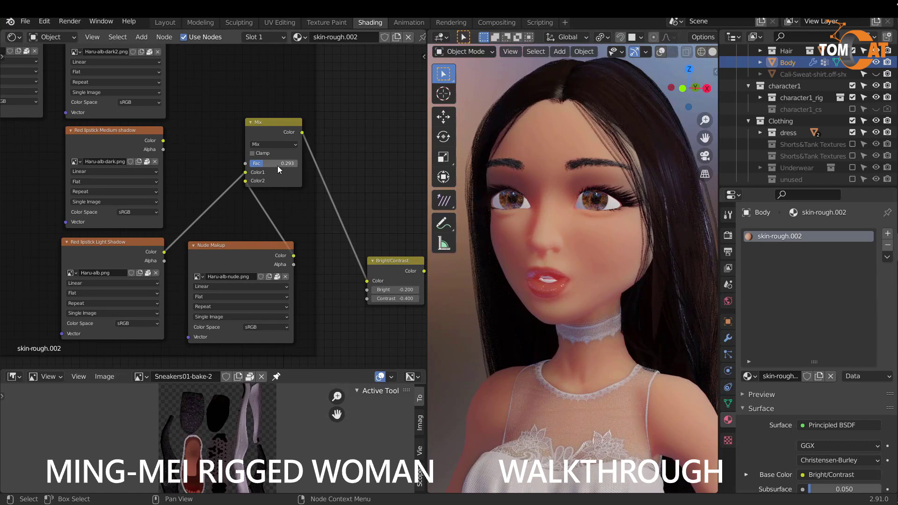
drag(276, 165, 300, 165)
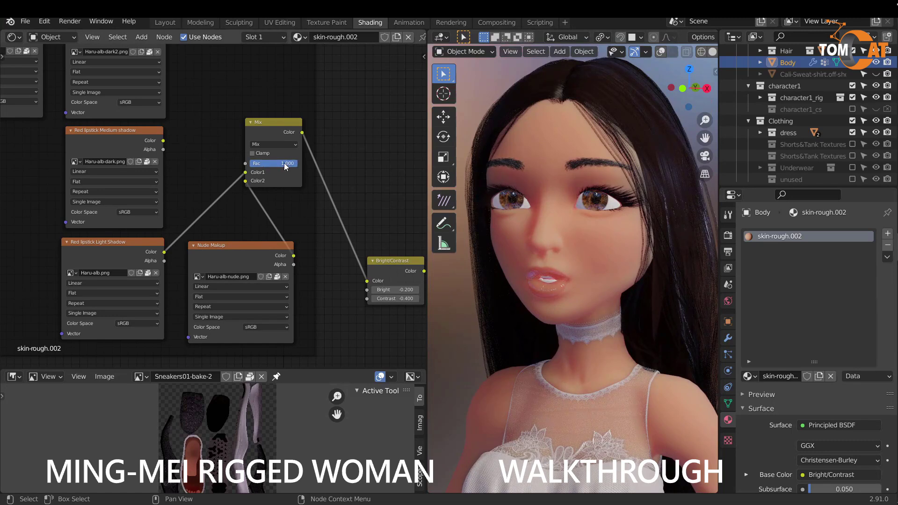
drag(297, 163, 251, 163)
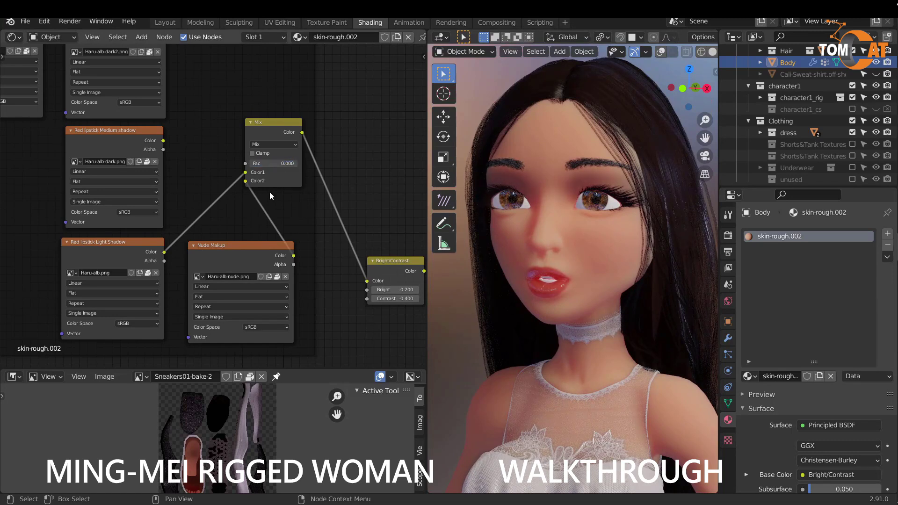
Step: Link the Red lipstick Dark shadow texture's color to the Color1 input of the makeup Mix node
scroll(198, 124, down, 2)
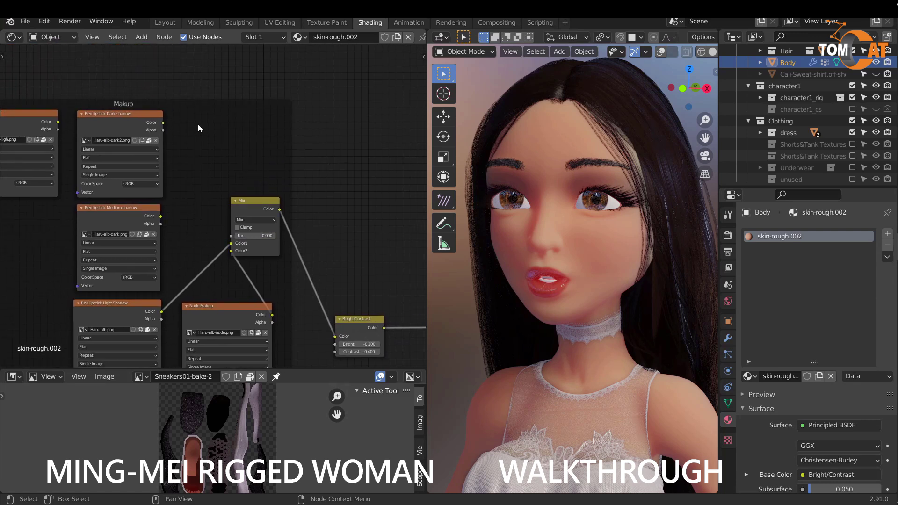
drag(164, 123, 231, 244)
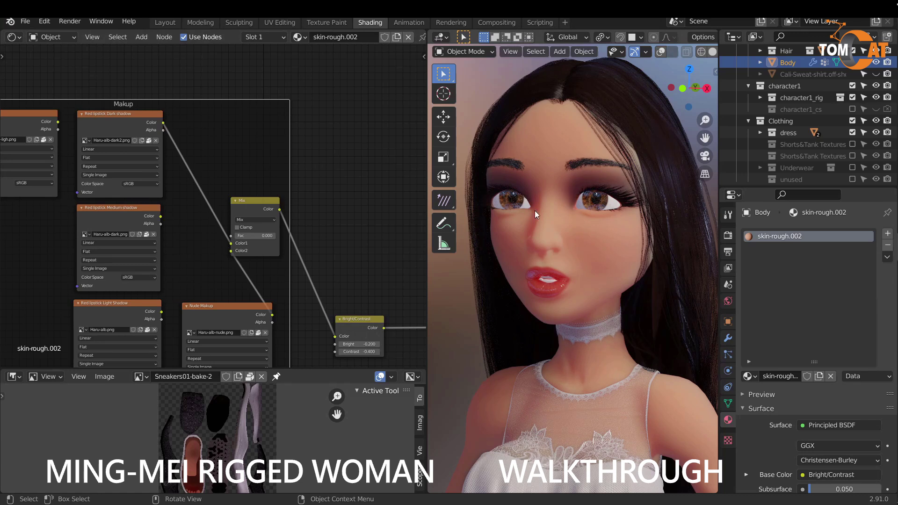
scroll(526, 220, down, 4)
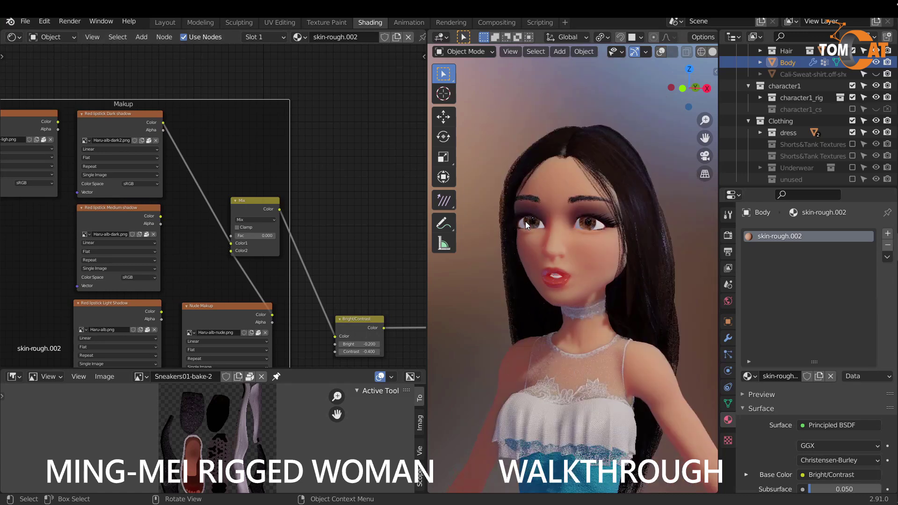
Step: Select the main hair and set the factor of its hair color Mix node to 0
click(473, 245)
scroll(330, 200, down, 5)
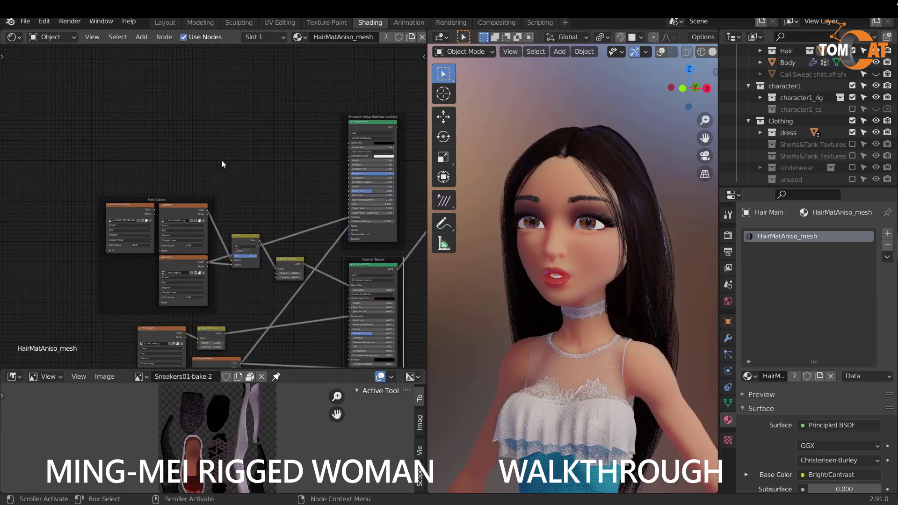
scroll(259, 193, up, 5)
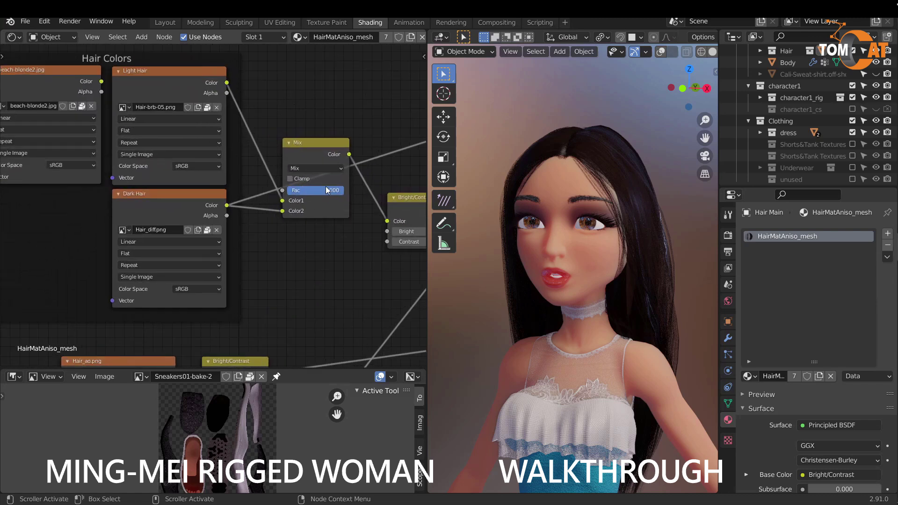
drag(315, 190, 285, 190)
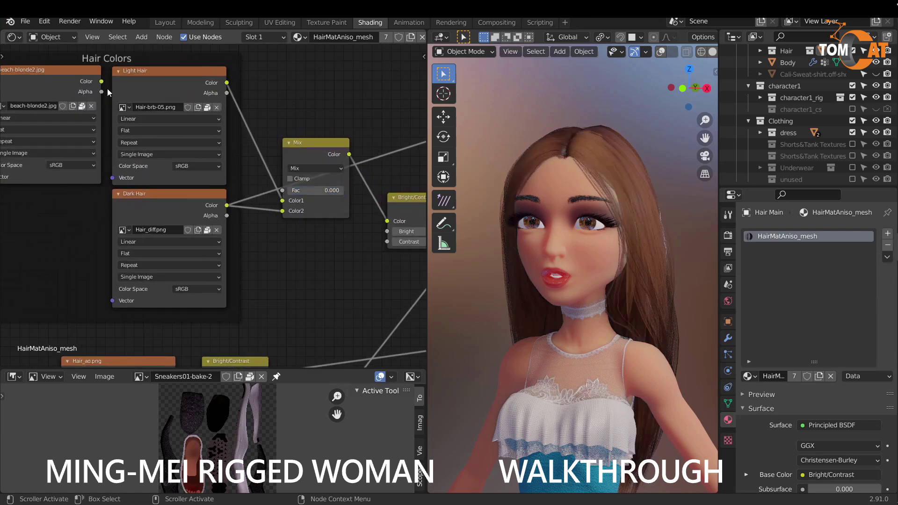
Step: Link the beach-blonde2.jpg texture's color to the hair Mix node's Color1 input and view the whole character
drag(101, 82, 281, 204)
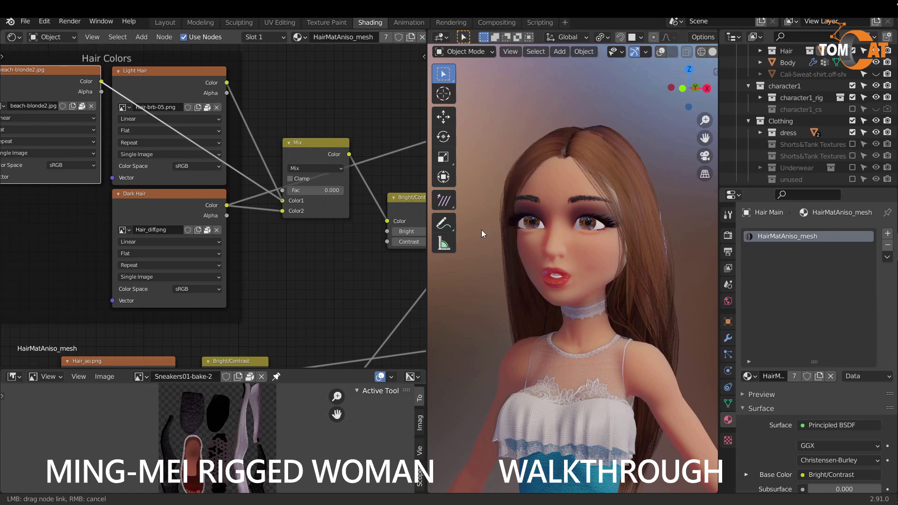
scroll(652, 282, down, 4)
middle_drag(649, 285, 601, 235)
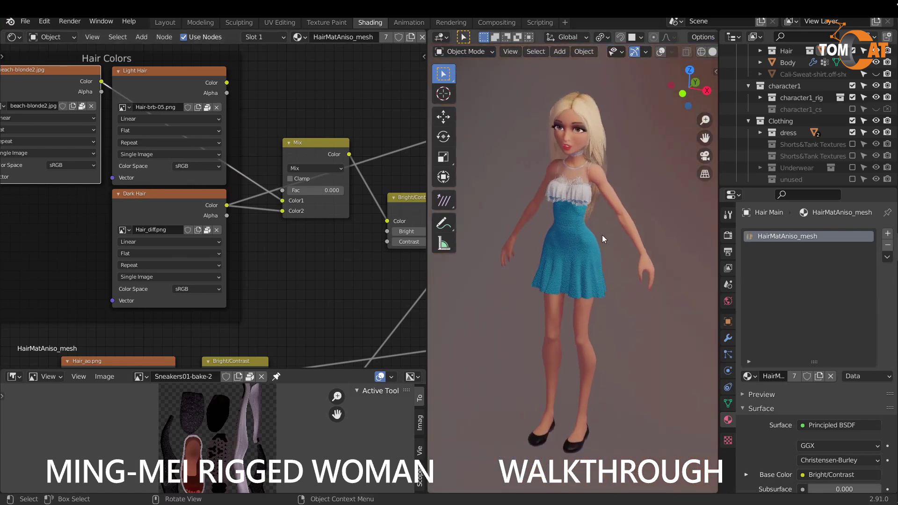
middle_drag(605, 285, 607, 265)
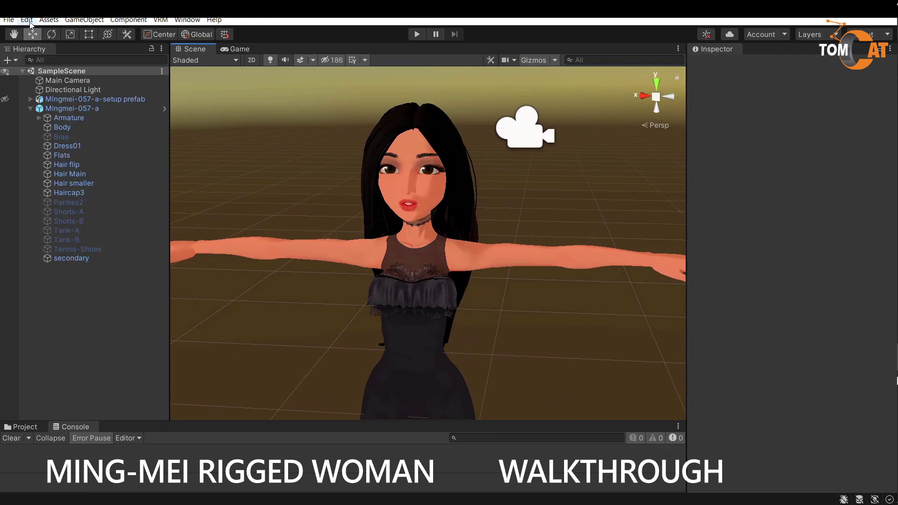
Step: Switch to Unity, browse for a custom package to import in the Ming-Mei VRM folder, and close the dialog without importing
click(49, 20)
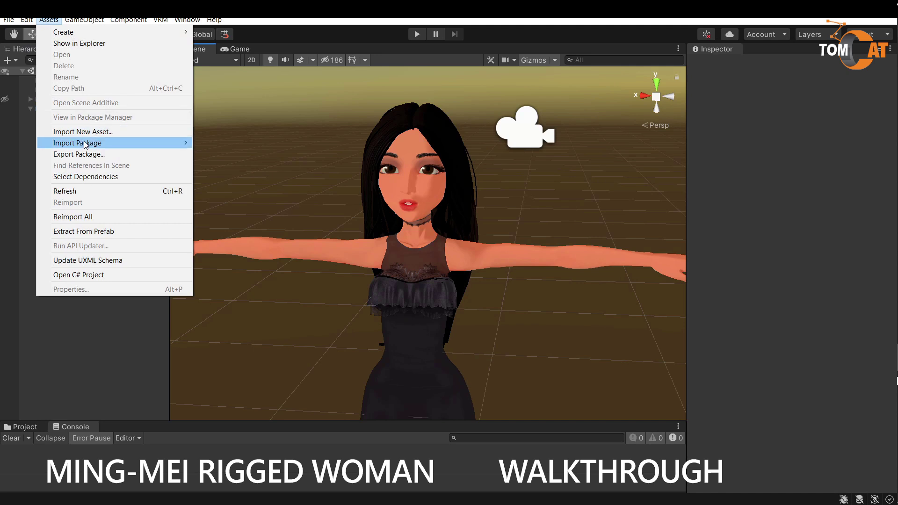
mouse_move(85, 145)
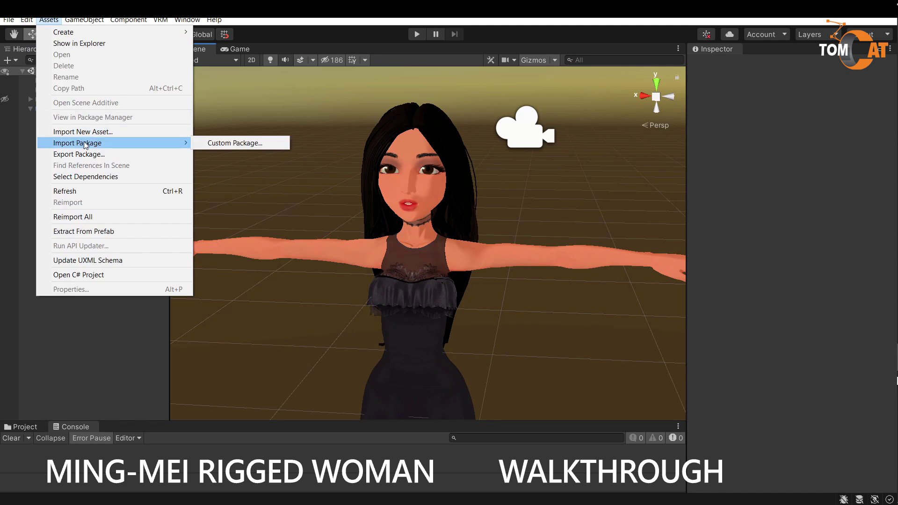
click(226, 144)
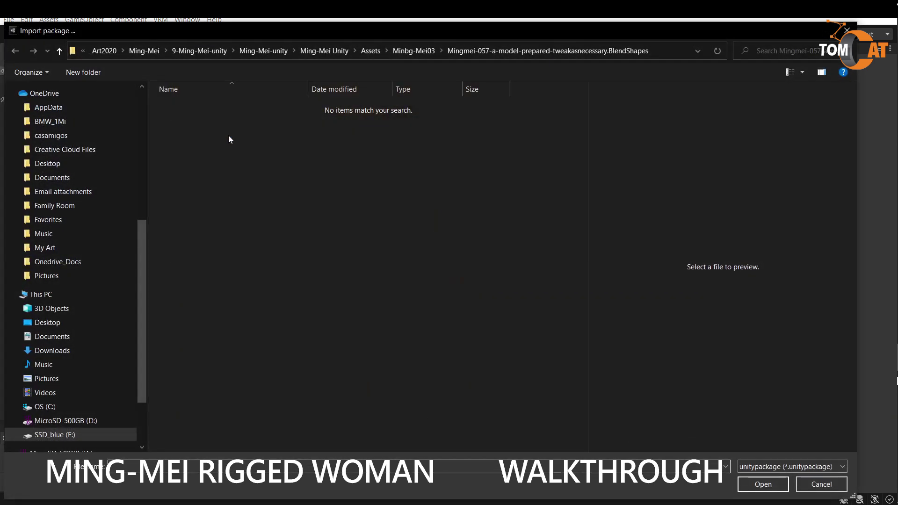
click(681, 52)
text(E:\TTOM_DATA\_Art2020\Ming-Mei\Ming-Mei Sales-collection-area\Ming-Mei VRM)
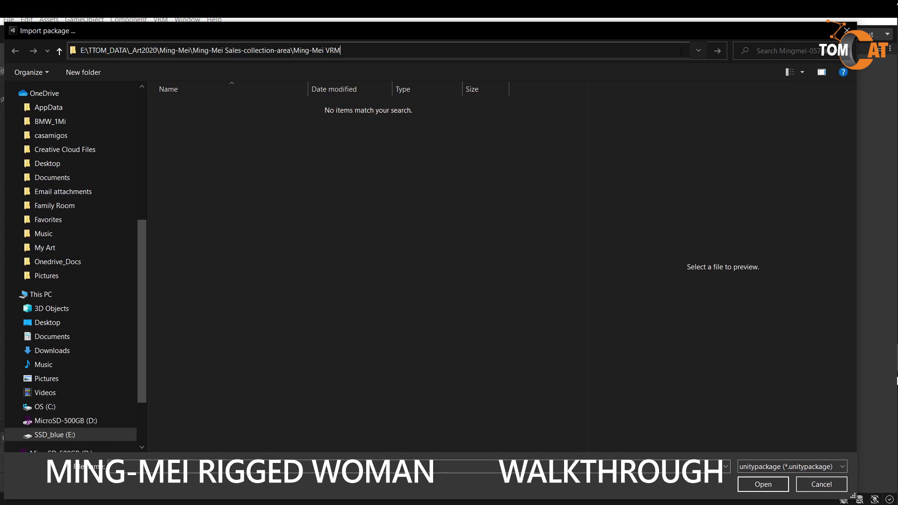
key(Return)
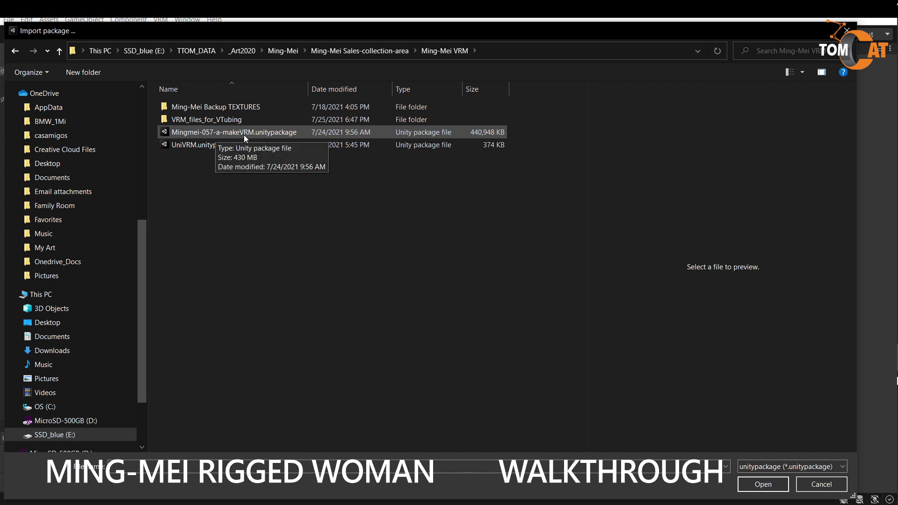
click(821, 484)
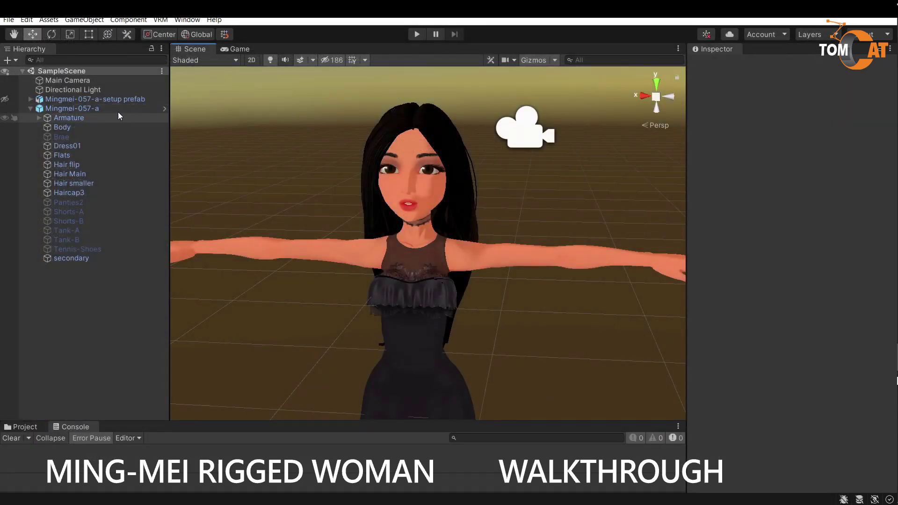
Step: Activate the Shorts-A and Tank-A clothing objects under Mingmei-057-a
click(87, 109)
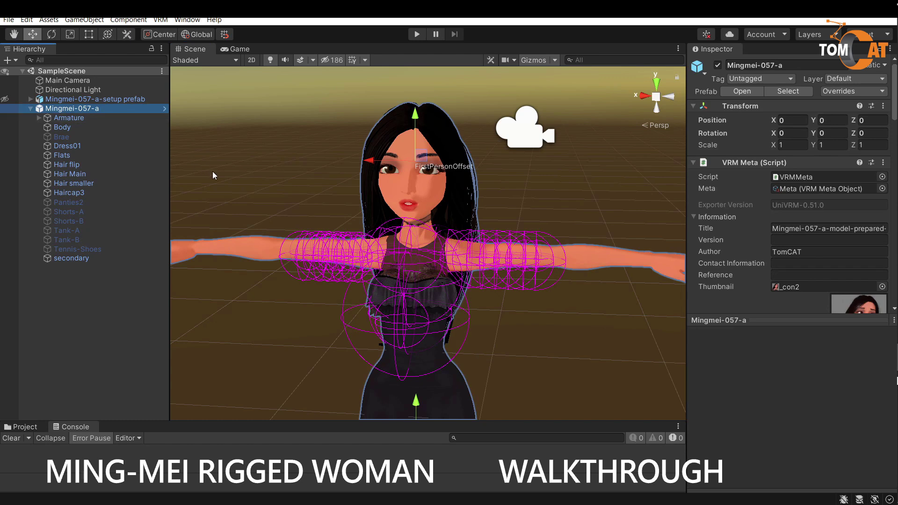
click(99, 276)
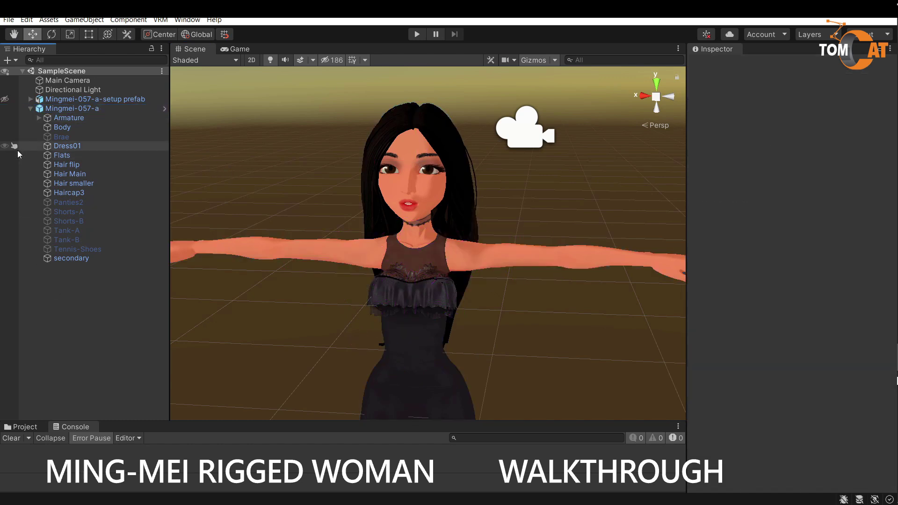
click(75, 214)
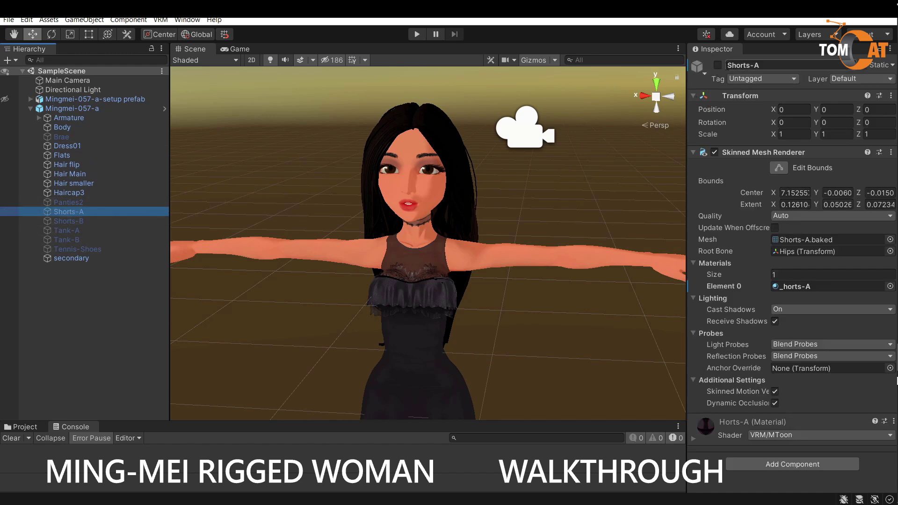
click(718, 66)
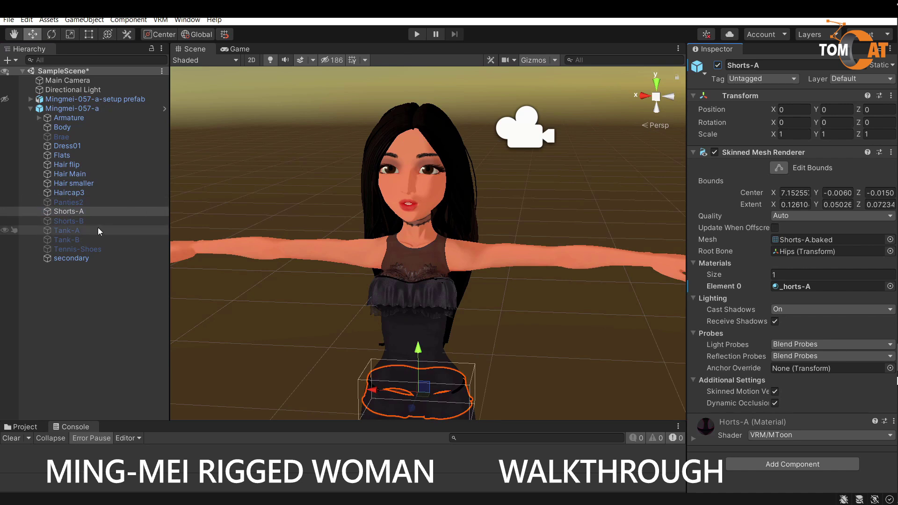
click(106, 290)
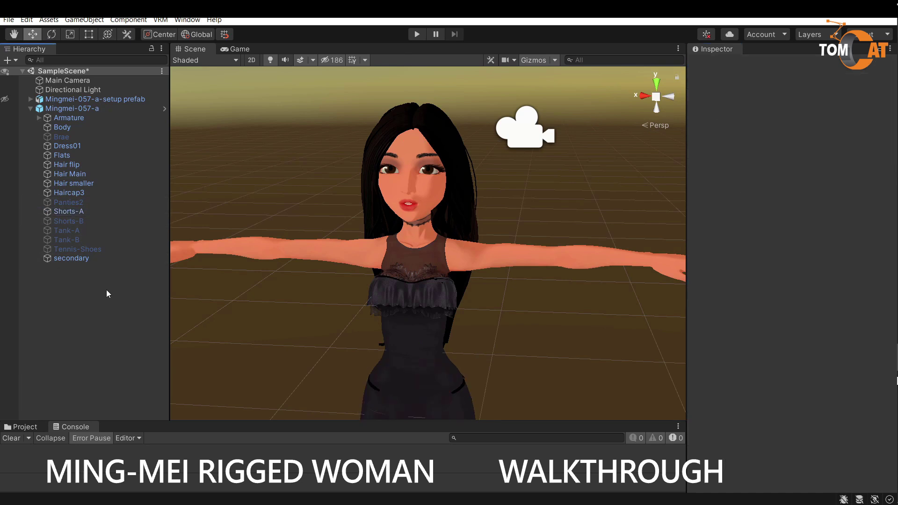
click(75, 233)
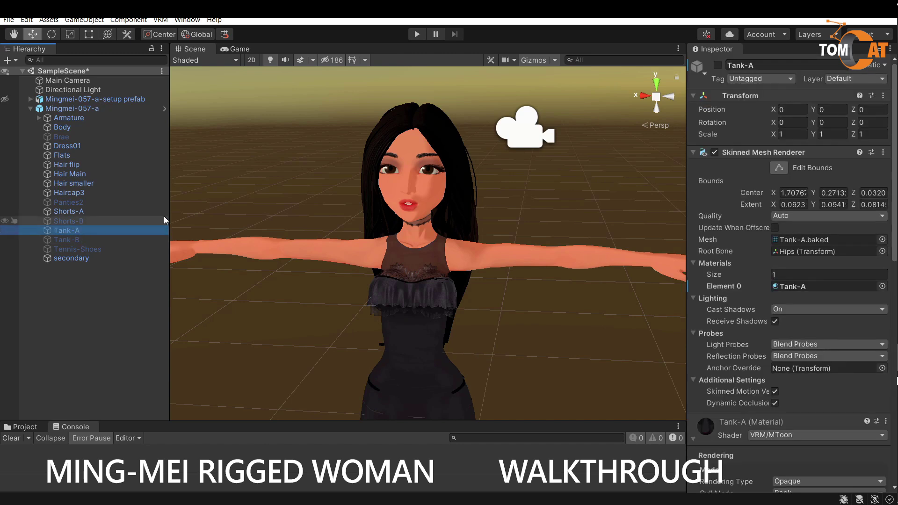
click(717, 65)
click(137, 314)
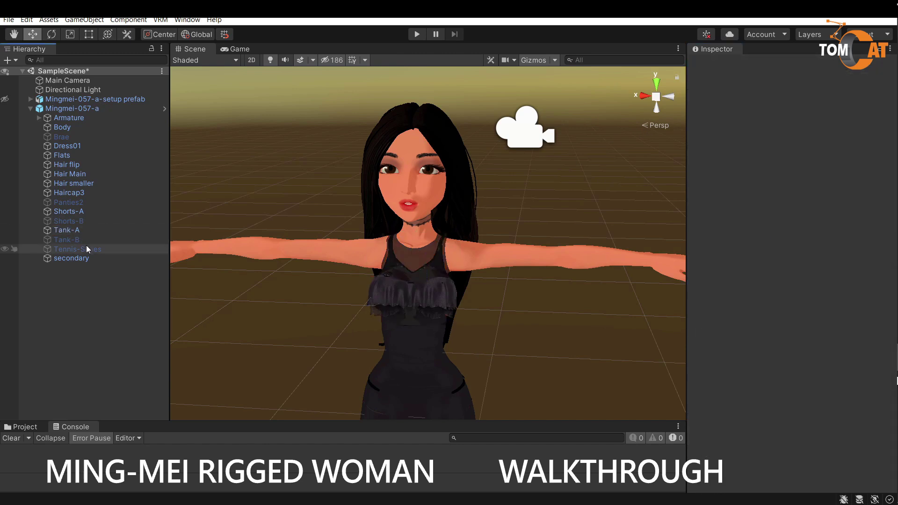
Step: Deactivate the Dress01 object and bring the whole character into view
click(76, 146)
click(717, 65)
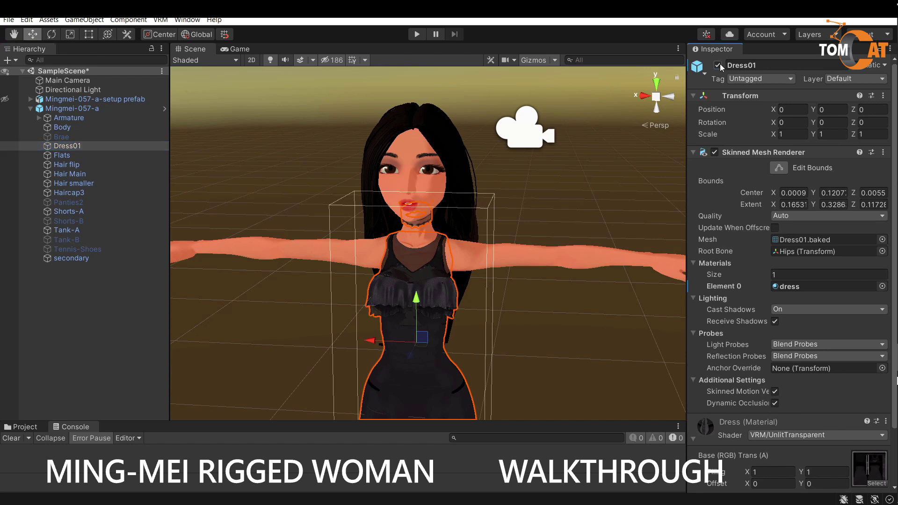
click(278, 287)
scroll(282, 282, down, 5)
scroll(282, 286, up, 2)
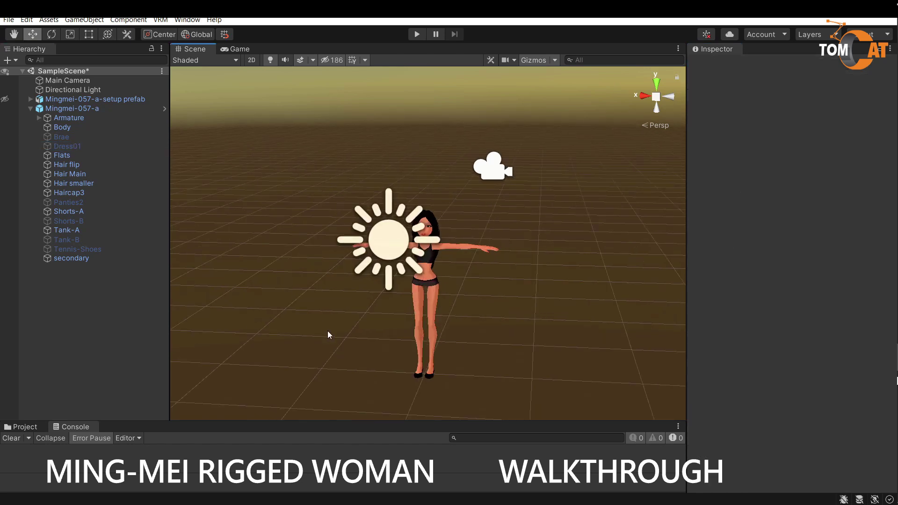
Step: Swap the character's shoes by deactivating the Flats object and activating Tennis-Shoes
click(418, 375)
click(323, 345)
click(69, 156)
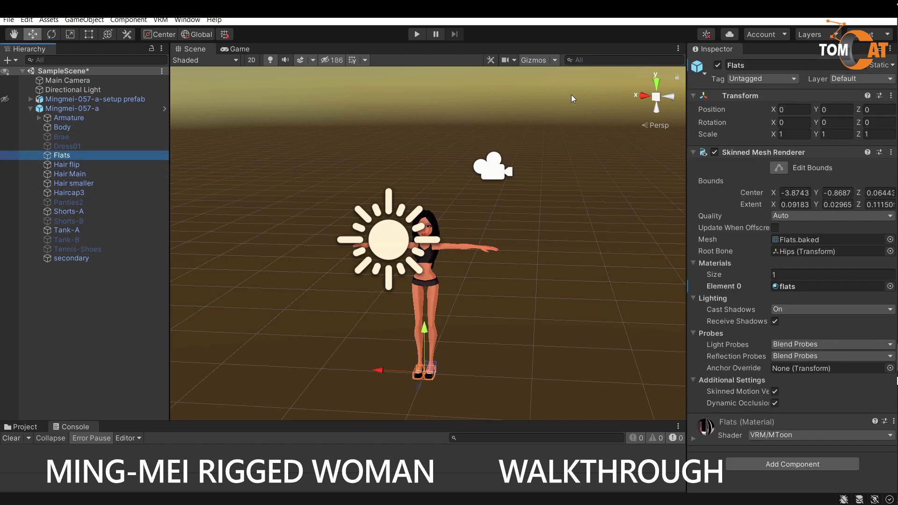
click(100, 311)
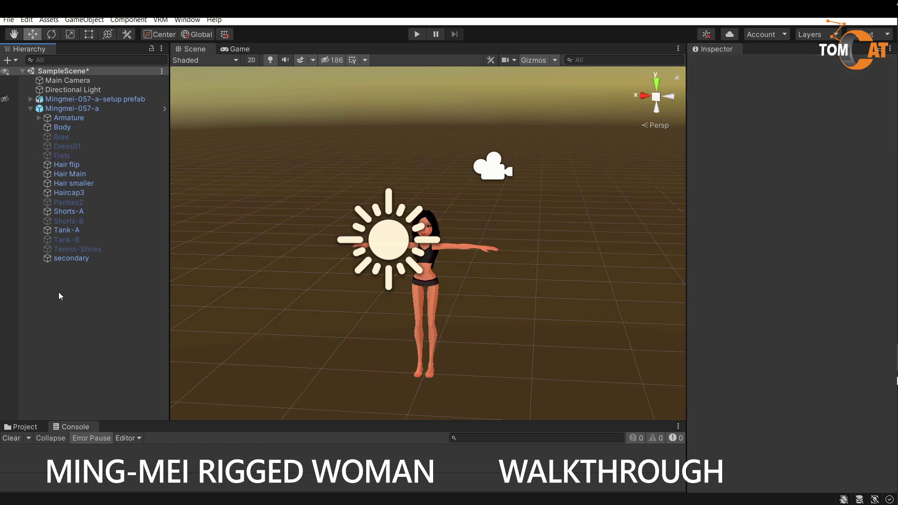
click(70, 249)
click(717, 65)
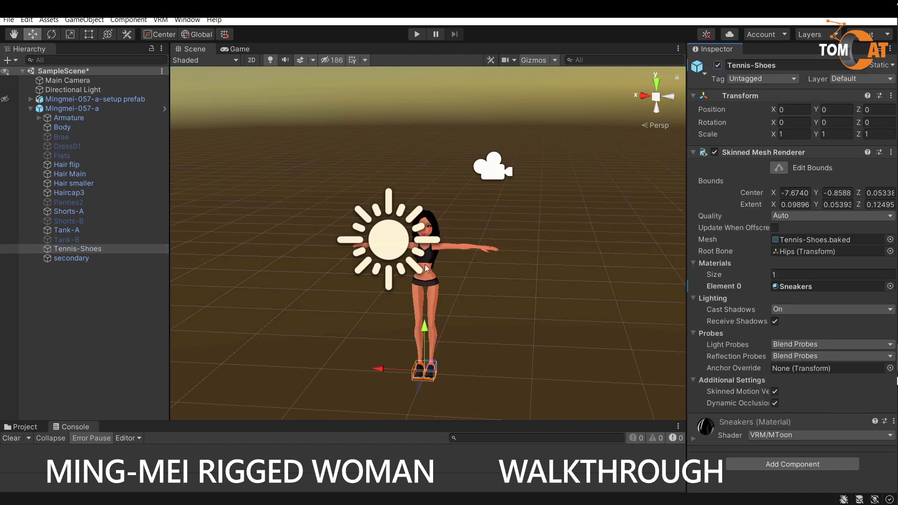
click(339, 310)
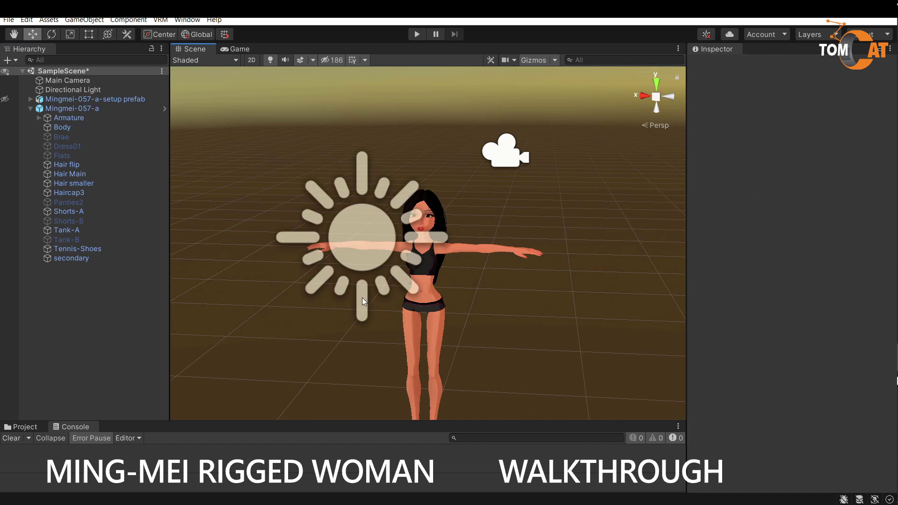
Step: Set the Lit Color texture of the Tank-A top's material to tanky2-alb-blue2
scroll(368, 320, up, 3)
middle_drag(368, 321, 377, 287)
scroll(377, 299, up, 5)
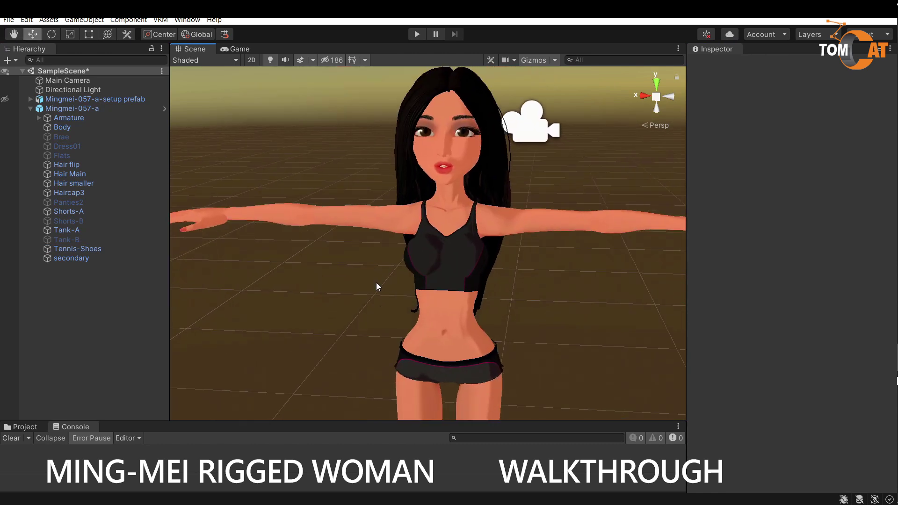
click(448, 268)
click(448, 268)
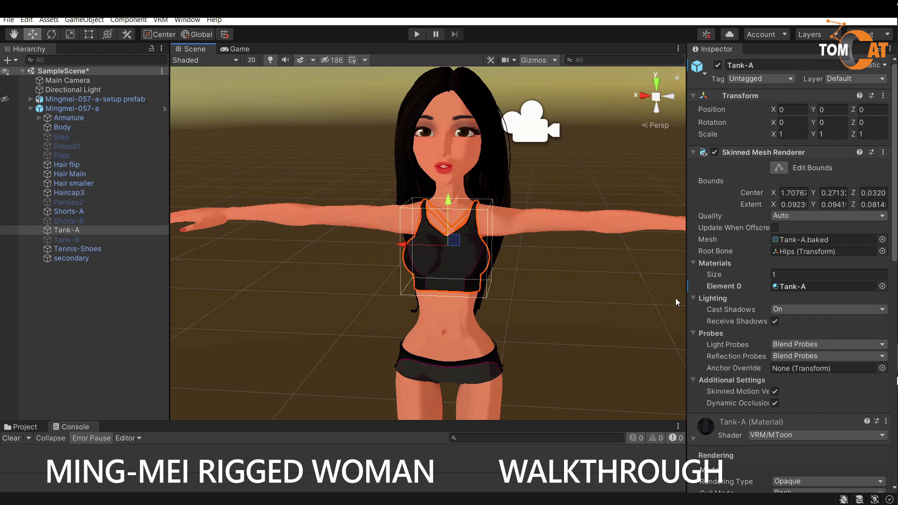
scroll(726, 312, down, 5)
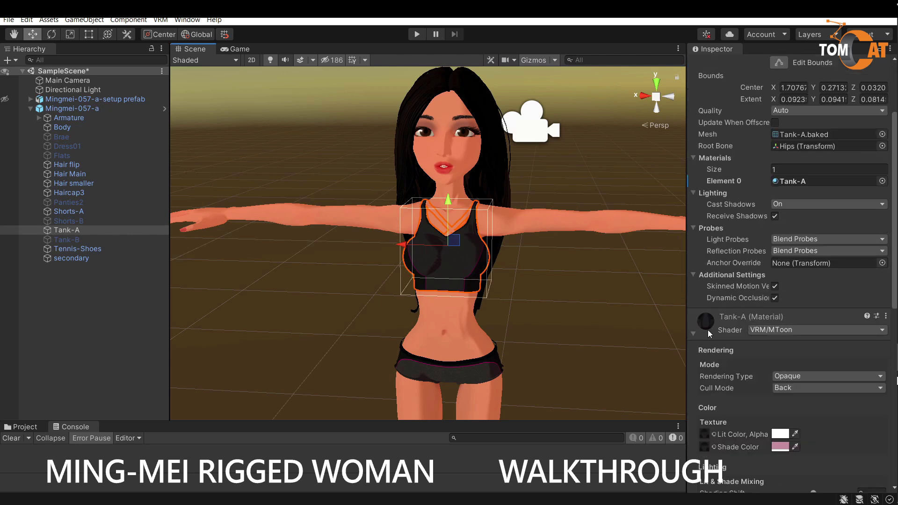
scroll(699, 344, down, 5)
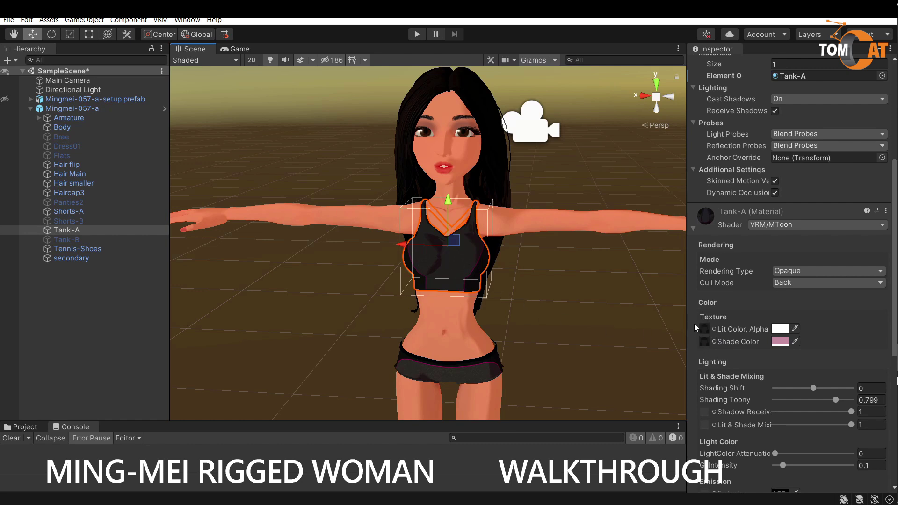
click(713, 329)
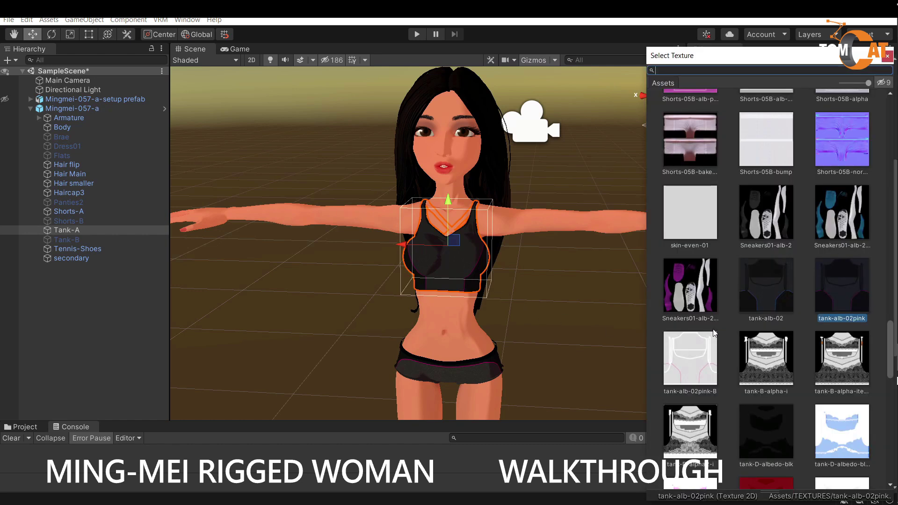
scroll(741, 327, down, 1)
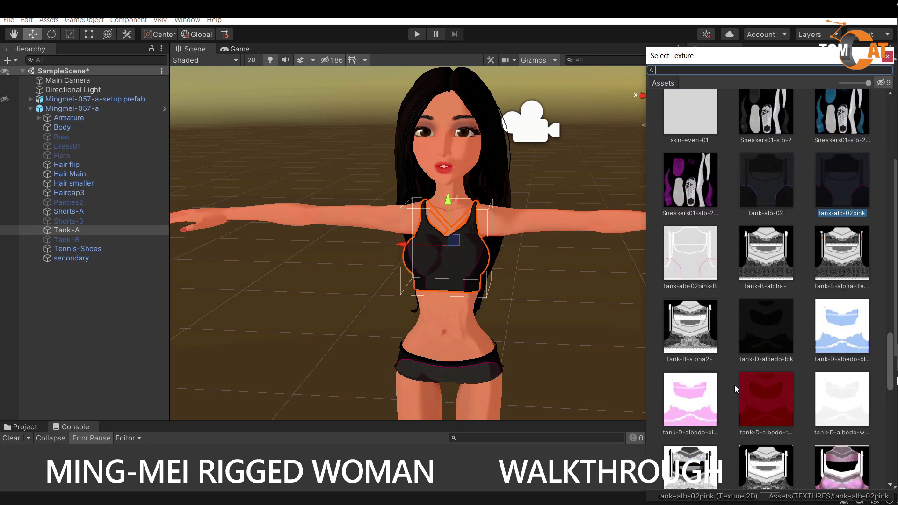
scroll(754, 323, down, 3)
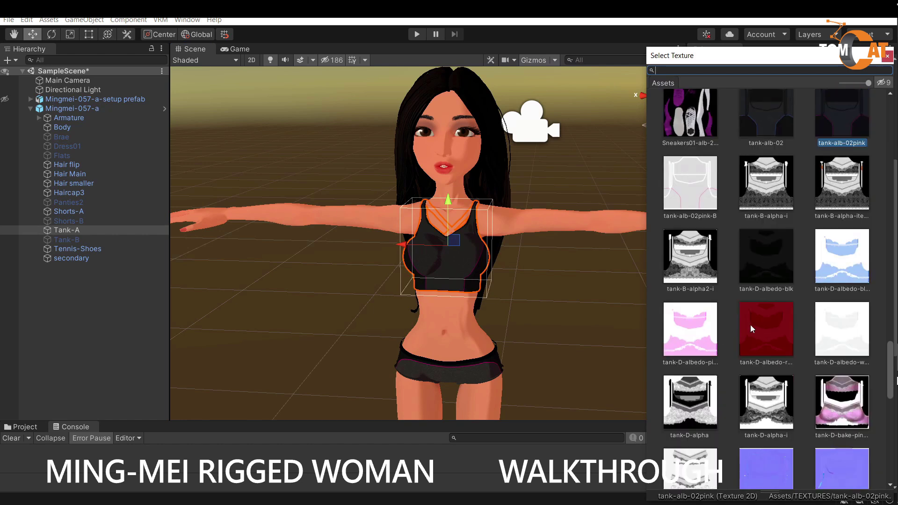
scroll(753, 318, down, 3)
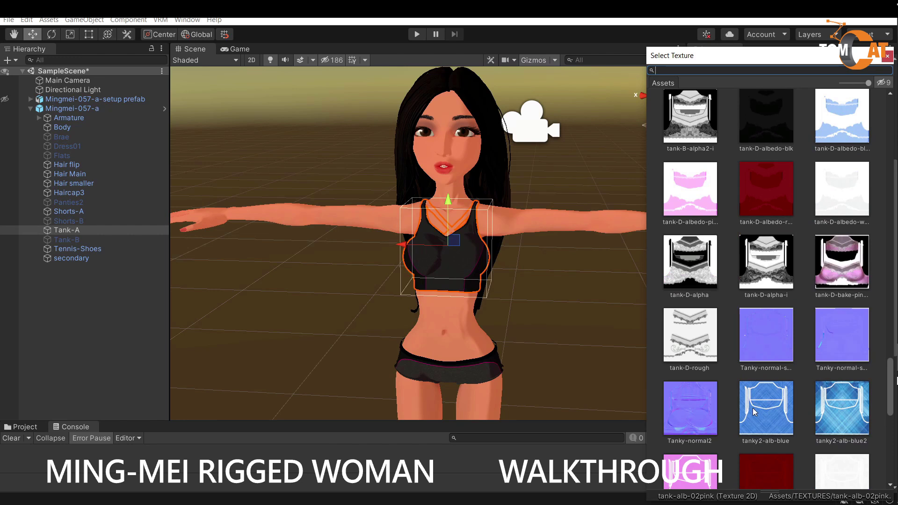
scroll(753, 408, down, 2)
click(849, 337)
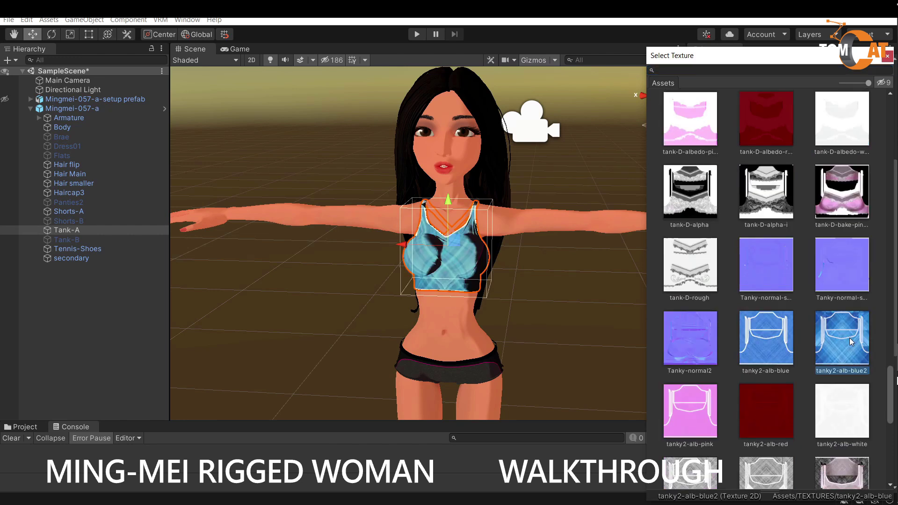
click(596, 329)
Step: Set the Shade Color texture of the Tank-A material to the same blue plaid tank texture
click(475, 269)
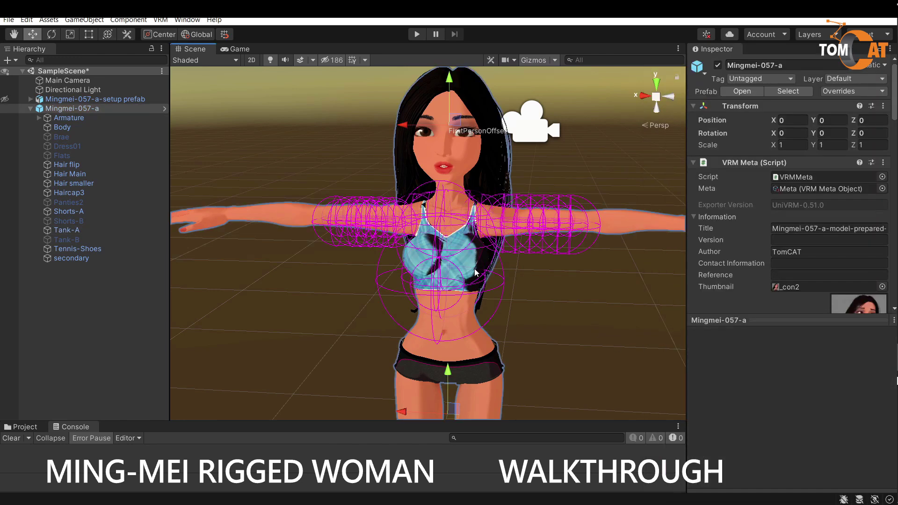
click(474, 268)
scroll(720, 410, down, 5)
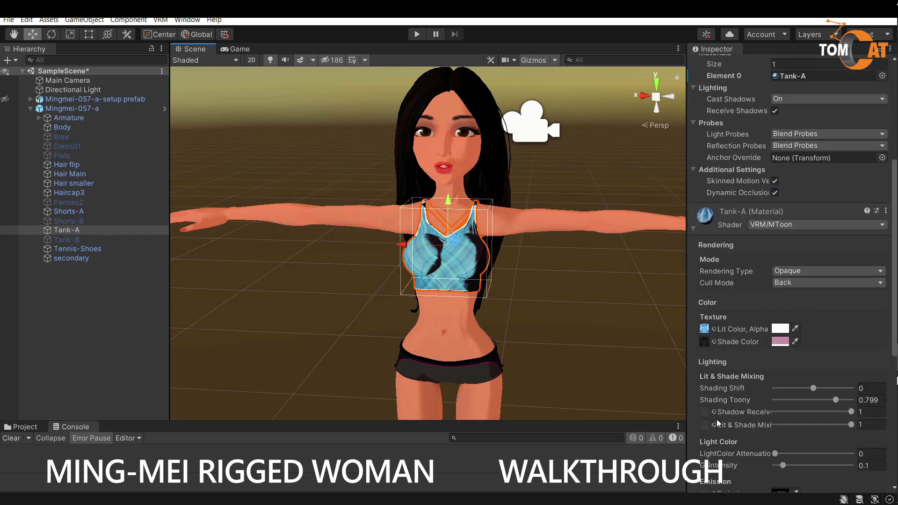
click(704, 341)
scroll(787, 352, down, 10)
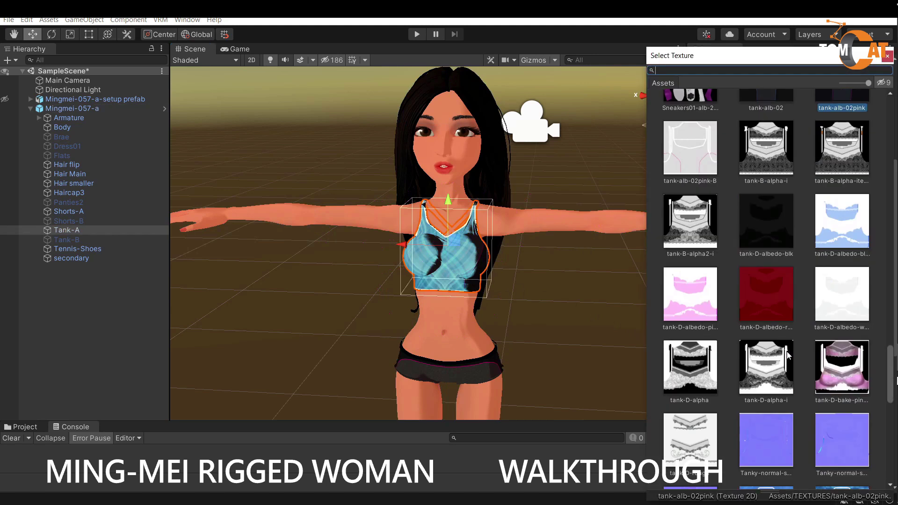
click(850, 311)
click(589, 322)
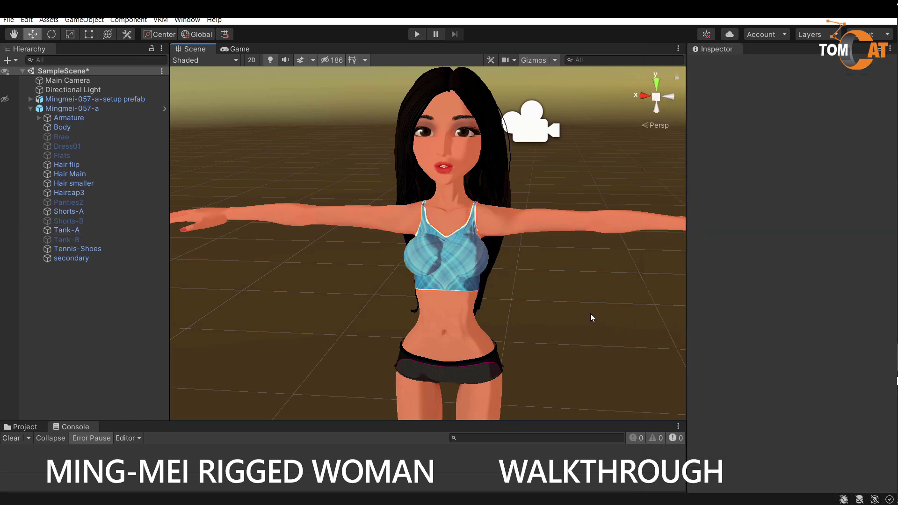
Step: Open the Blend Shape Avatar asset assigned in the VRM Blend Shape Proxy of Mingmei-057-a
middle_drag(567, 277, 545, 284)
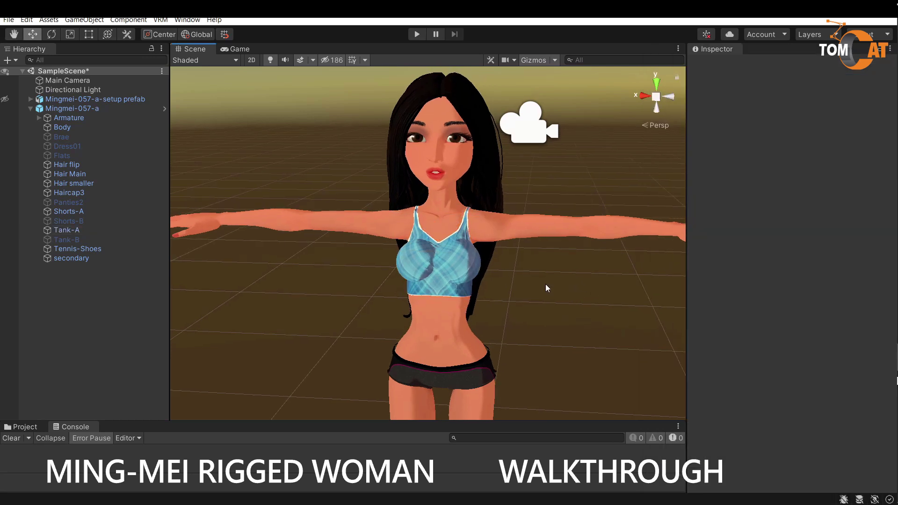
click(91, 109)
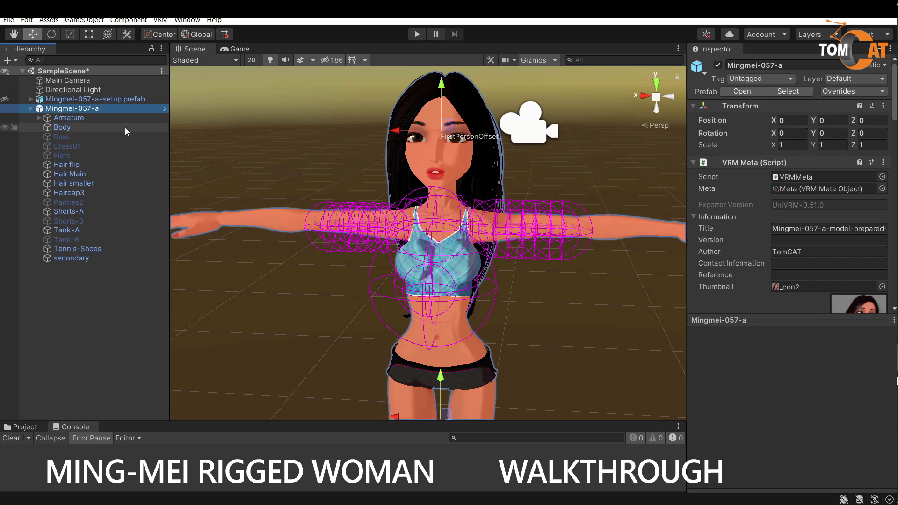
scroll(793, 206, down, 5)
scroll(792, 205, down, 6)
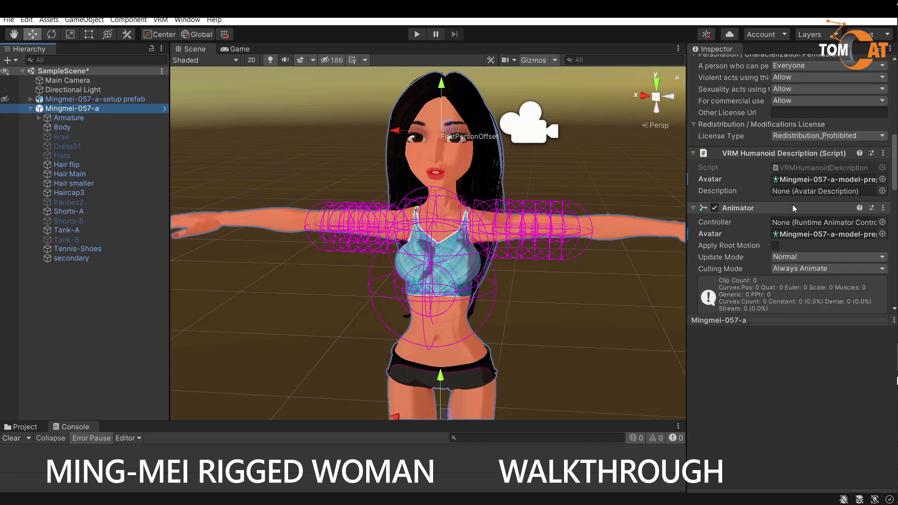
scroll(790, 217, up, 3)
scroll(789, 216, down, 6)
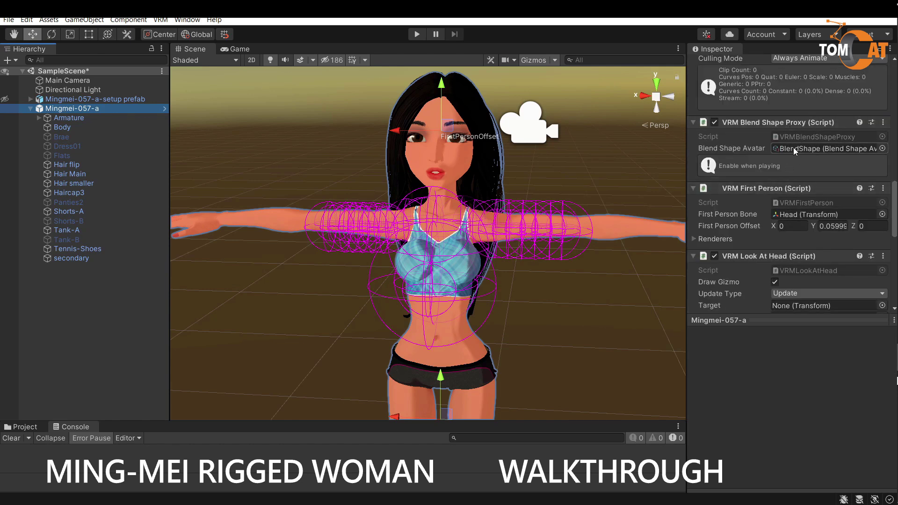
double_click(794, 147)
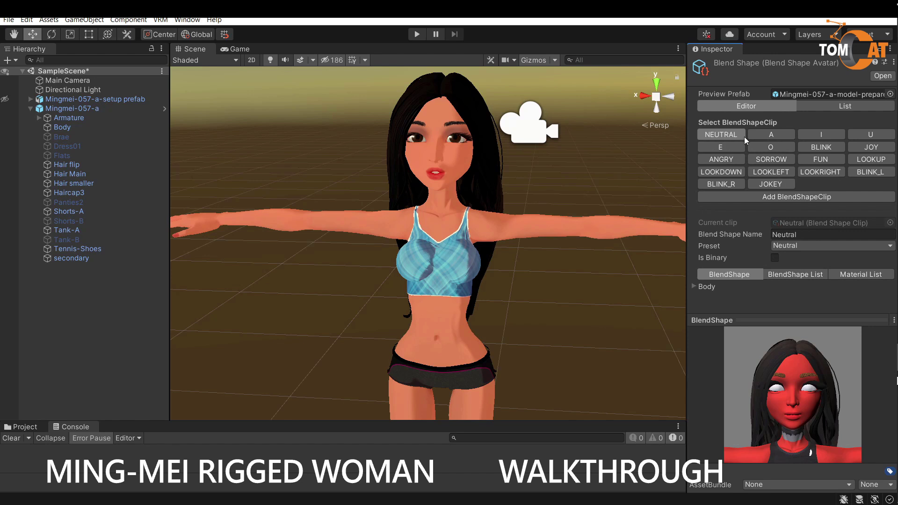
Step: Preview the A, I, U, Blink, Fun, Blink_L and Sorrow blend shape clips on the character
click(772, 134)
click(812, 134)
click(869, 135)
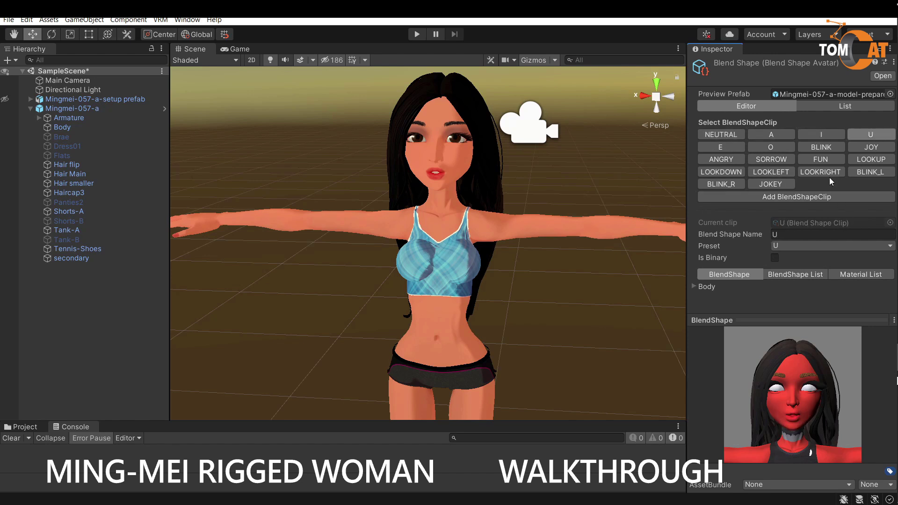
click(819, 148)
click(821, 160)
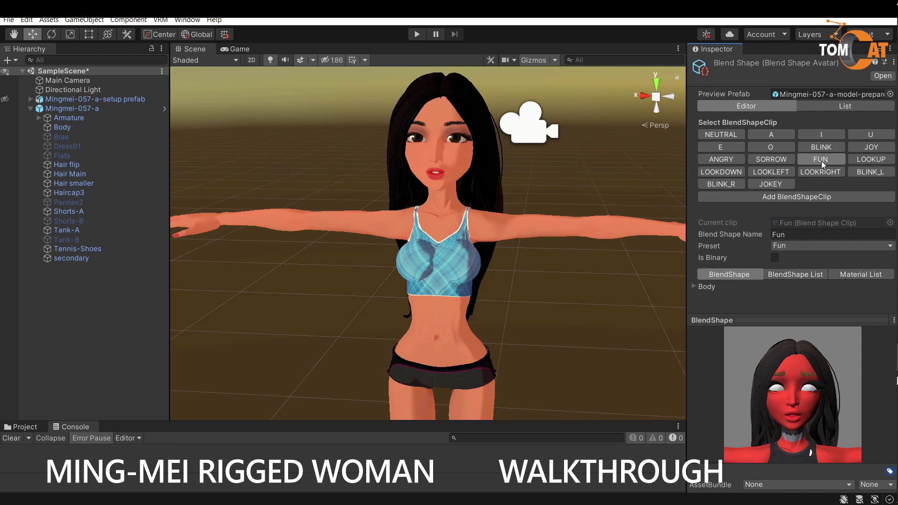
click(849, 174)
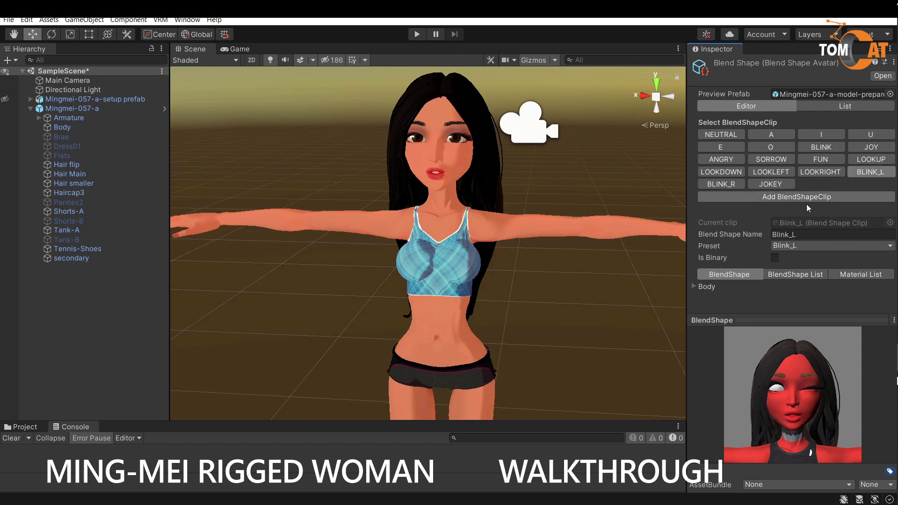
click(768, 161)
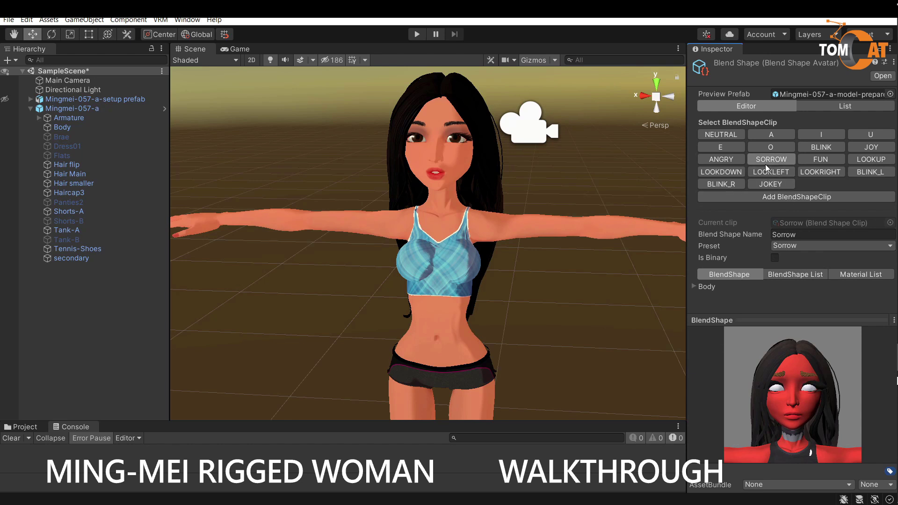
Step: In the Sorrow clip's Body blend shapes, set Mouth sad to 0 and Sneer to 100
click(693, 286)
scroll(756, 268, down, 8)
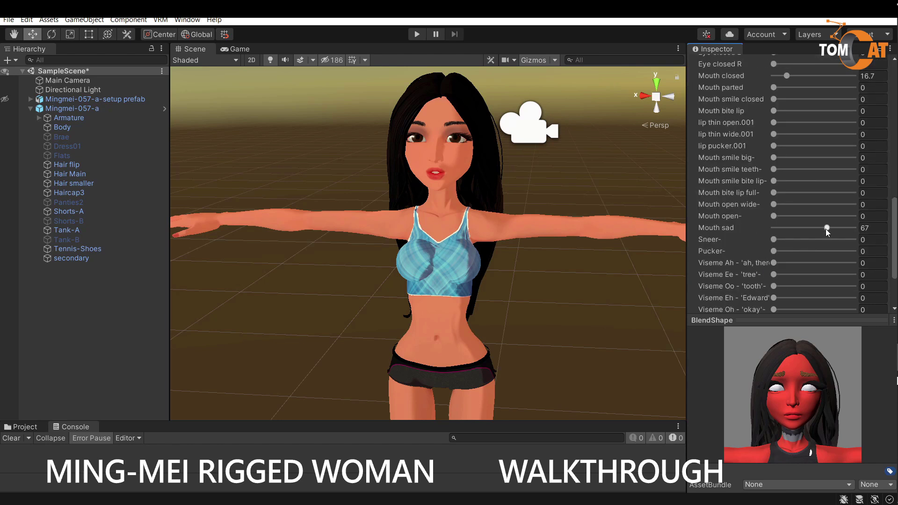
drag(827, 231, 860, 244)
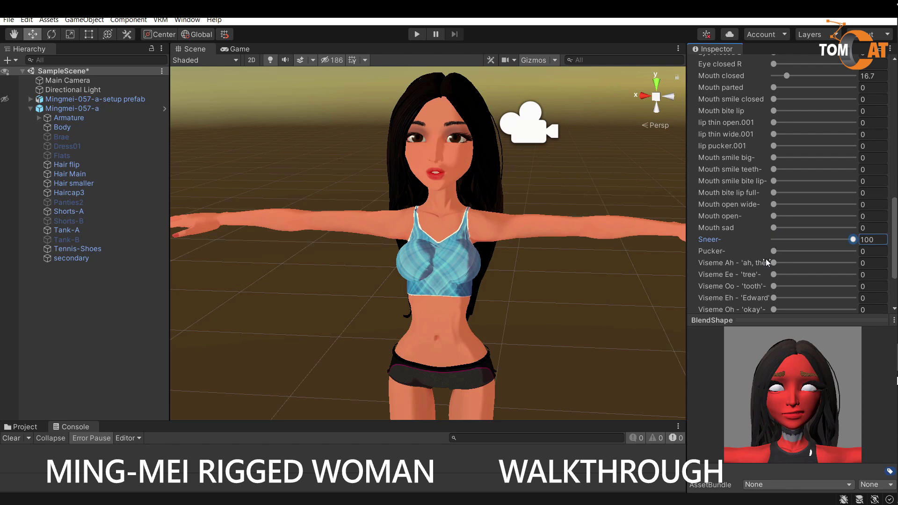
Step: Add a new blend shape clip and save it in the BlendShapes folder as surprised
scroll(765, 259, up, 10)
click(781, 197)
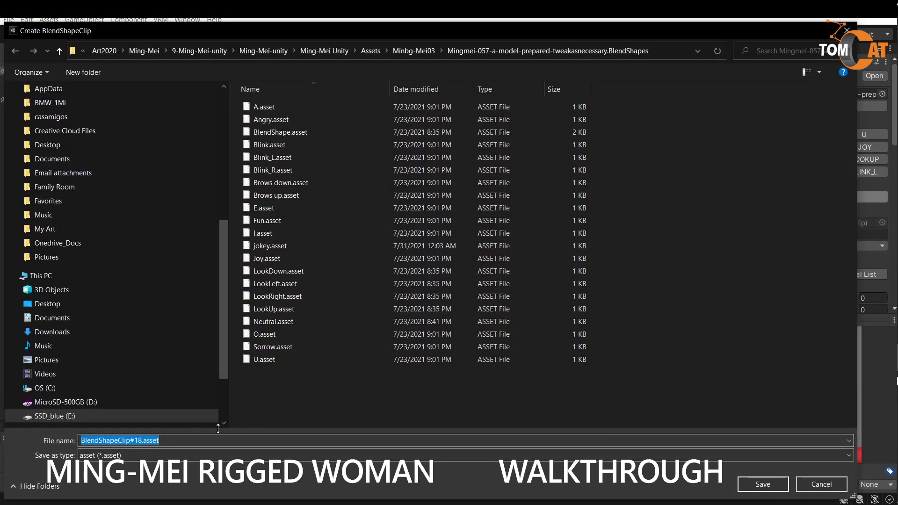
text(surprised)
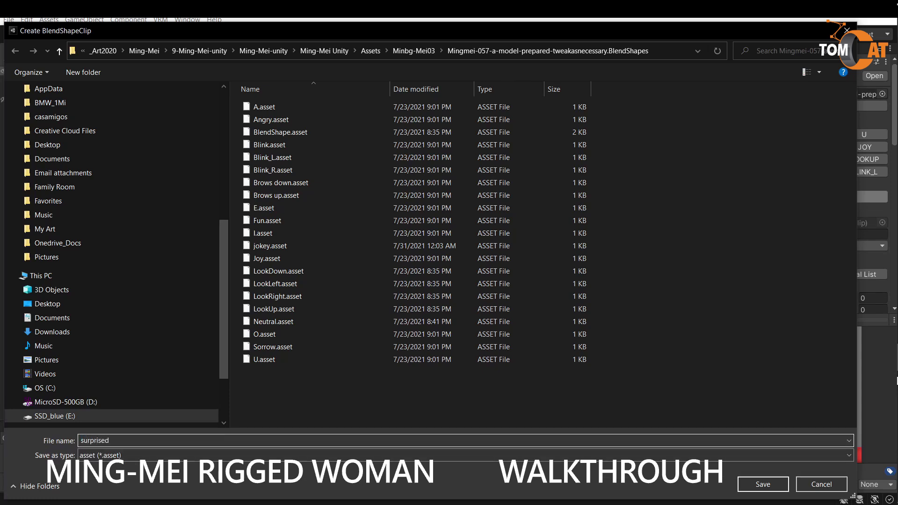
key(Return)
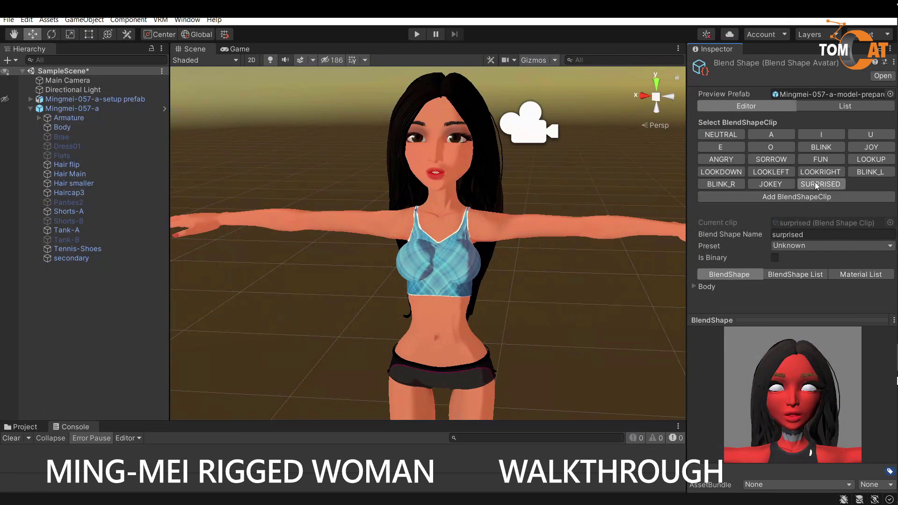
Step: In the surprised clip's Body blend shapes, set Brows Up to 100 and Mouth open wide to 70.5
click(694, 287)
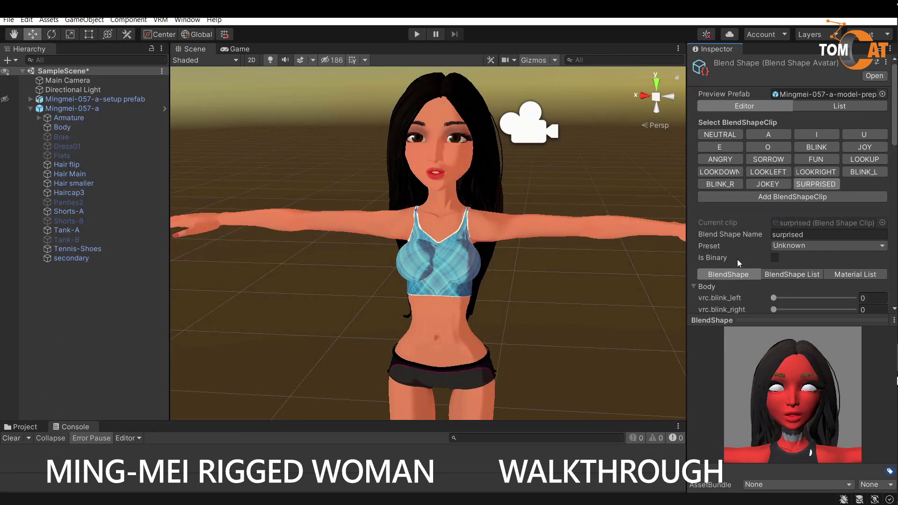
scroll(746, 252, down, 10)
scroll(767, 240, up, 5)
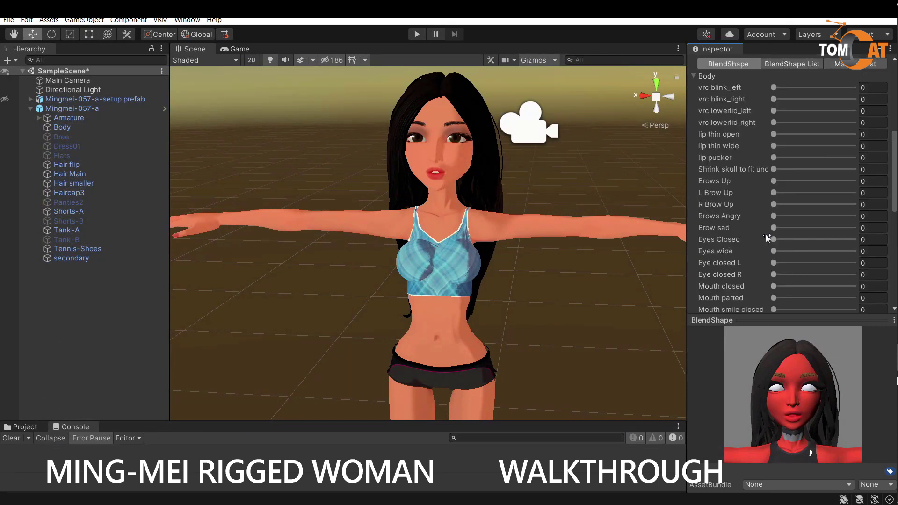
drag(775, 184, 848, 186)
scroll(773, 220, down, 5)
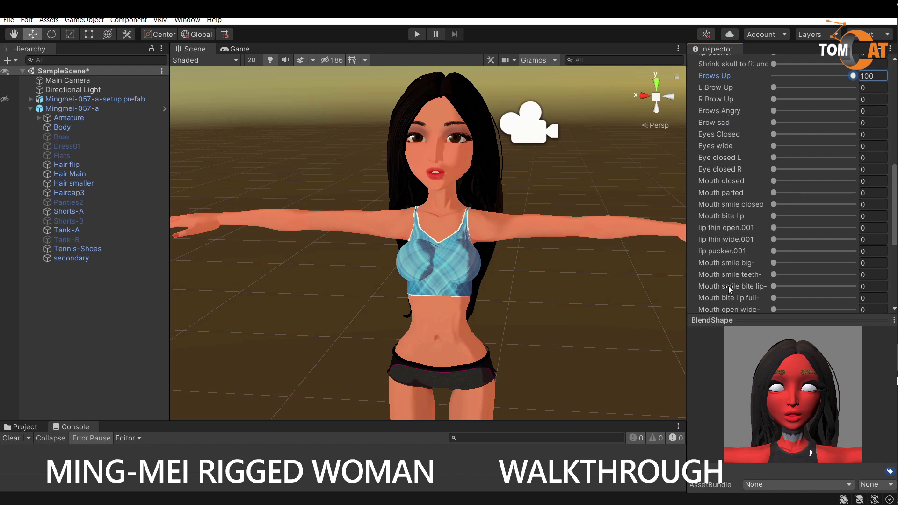
scroll(720, 288, down, 5)
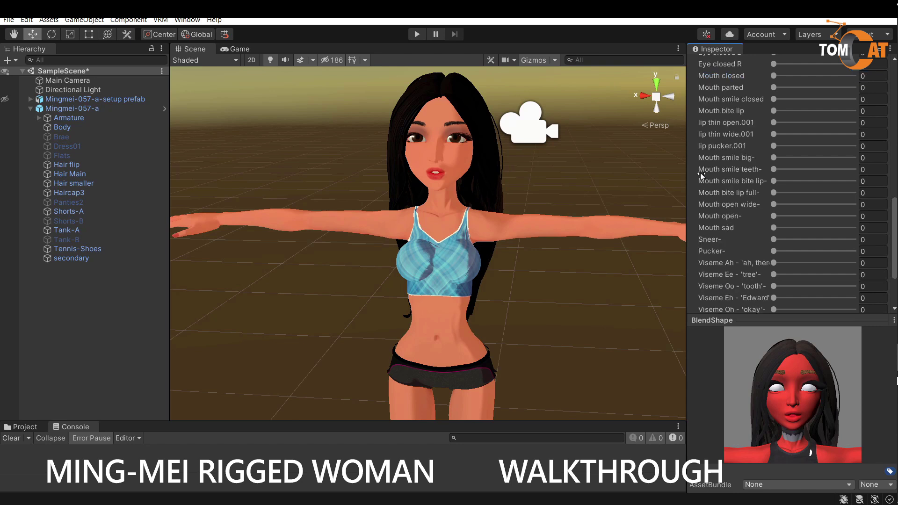
drag(773, 204, 844, 204)
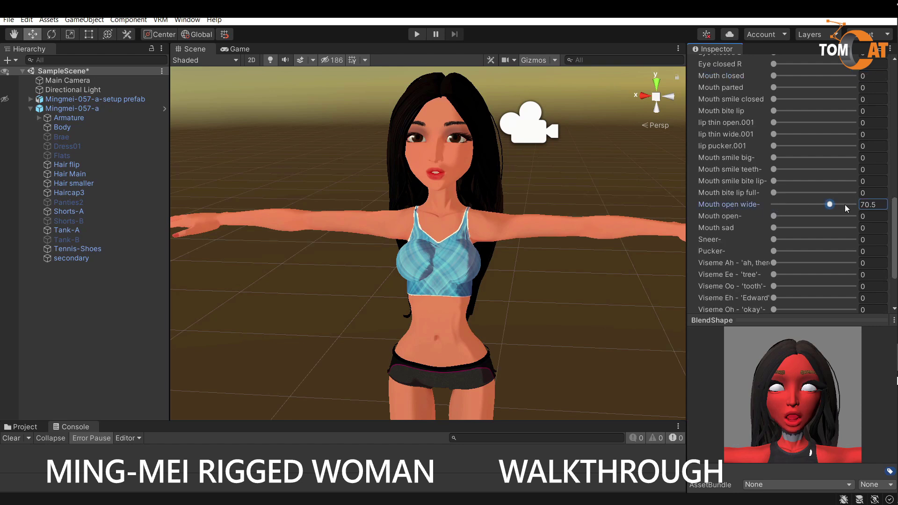
scroll(743, 281, up, 15)
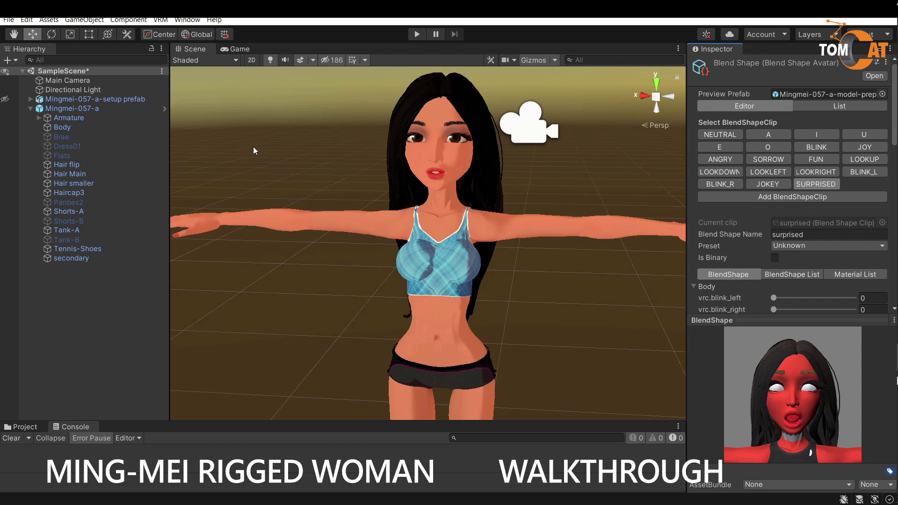
Step: Select Mingmei-057-a and locate the UniVRM-0.51.0 Export humanoid command without running it
click(75, 111)
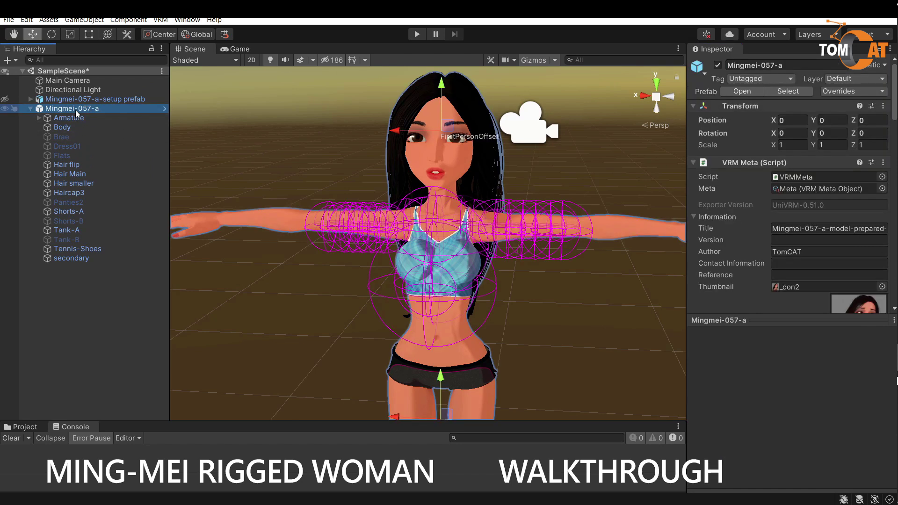
click(164, 23)
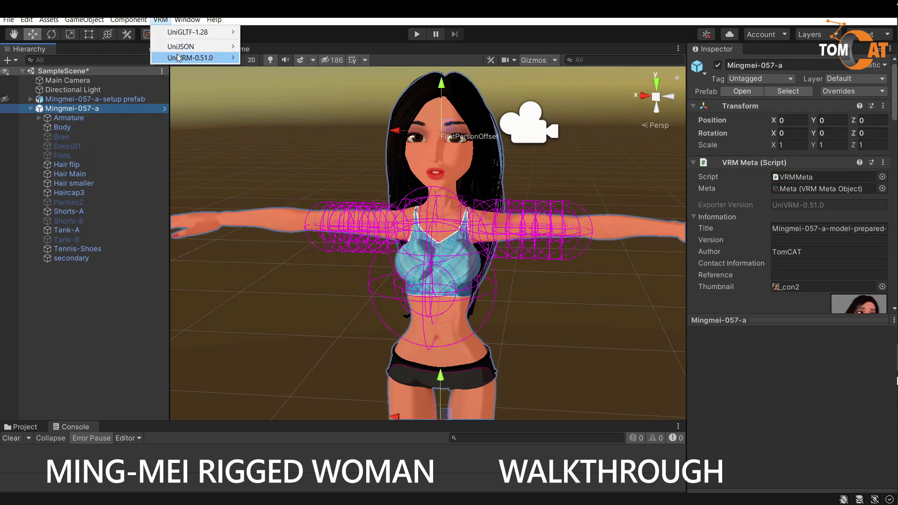
mouse_move(178, 60)
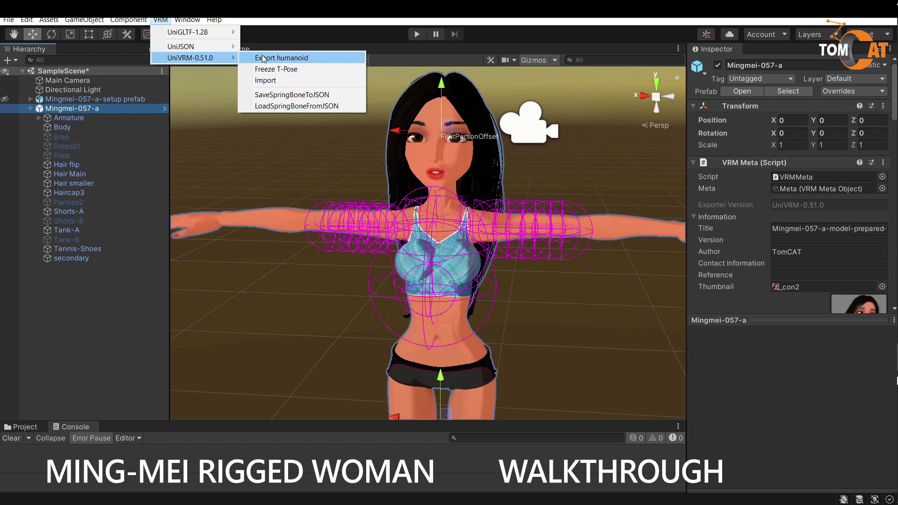
click(268, 157)
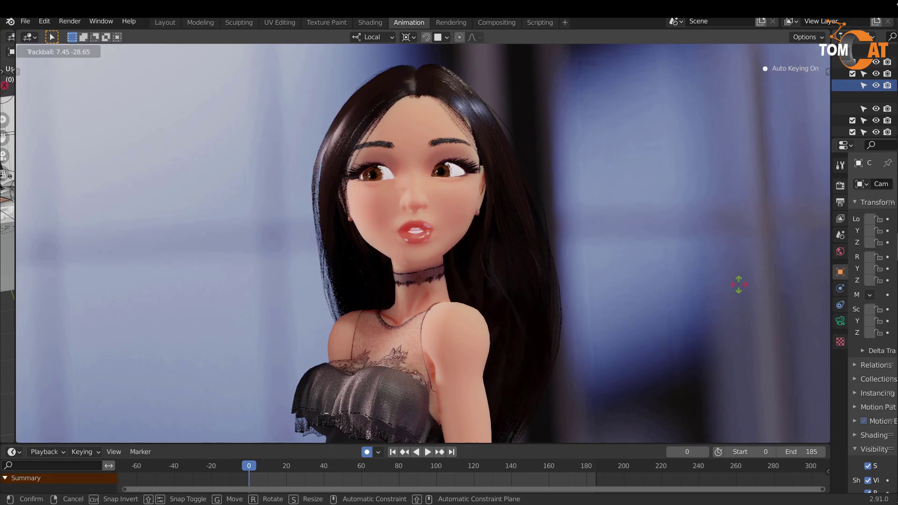